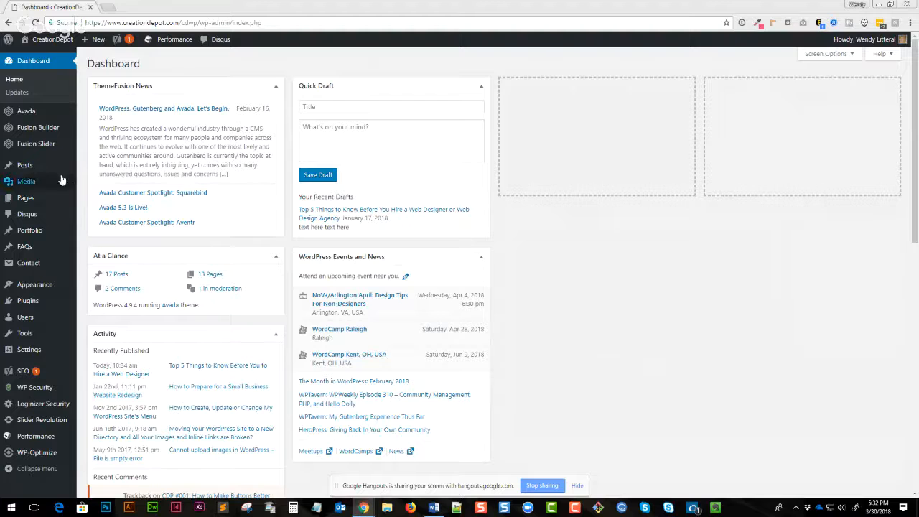
- Start a new blog post from the admin bar
mouse_move(57, 167)
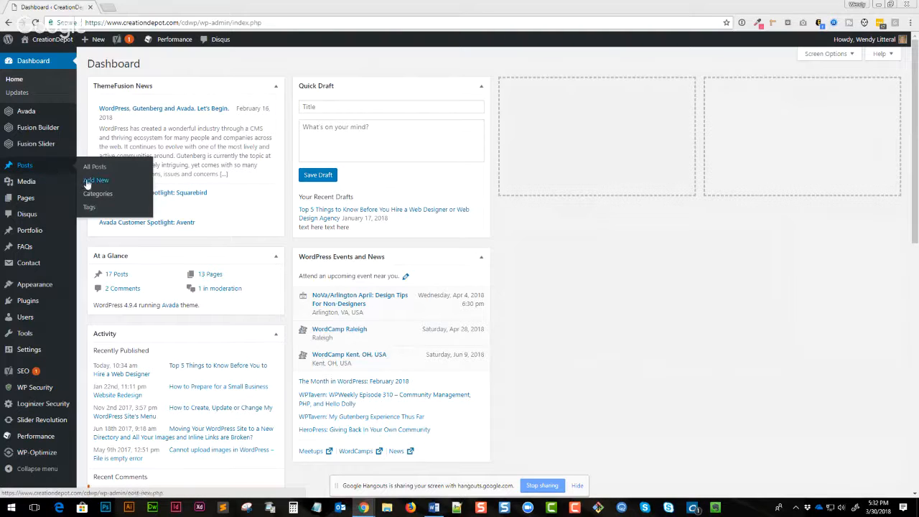
mouse_move(97, 41)
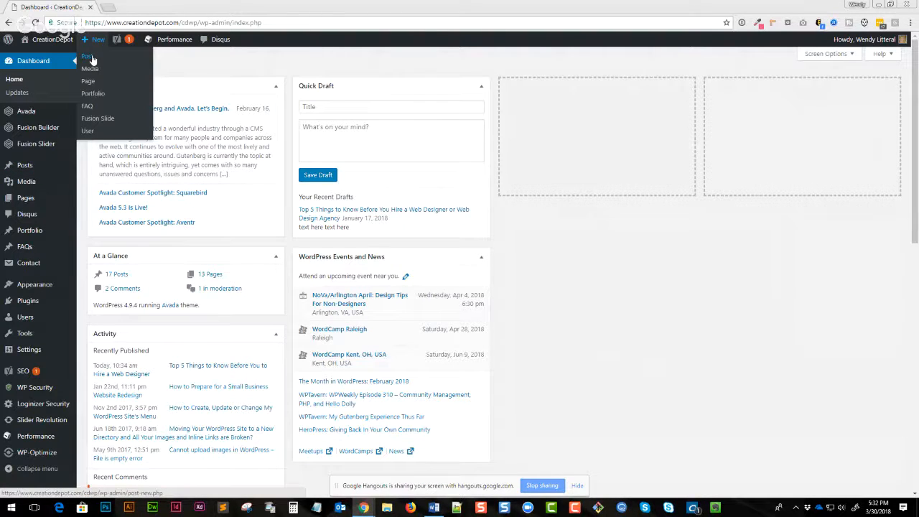
click(92, 59)
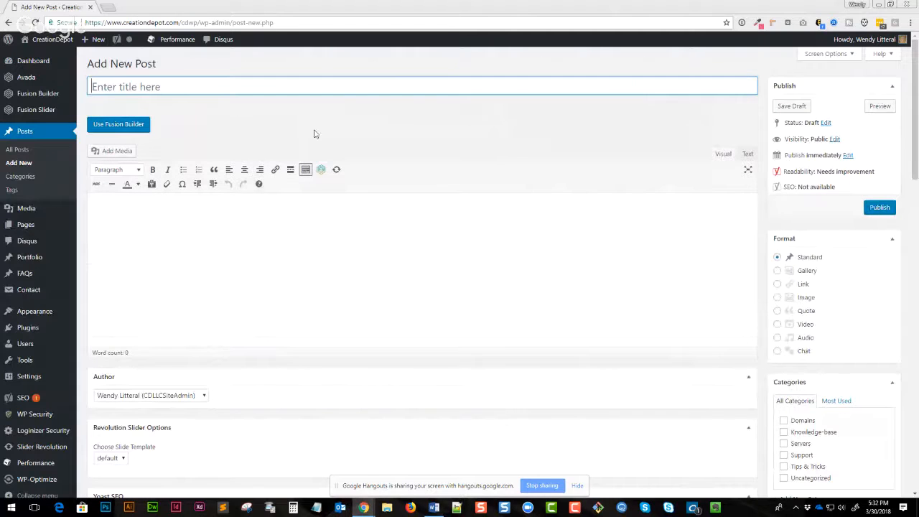
- Enter the post title My New Blog Post
click(118, 87)
text(My New Blo)
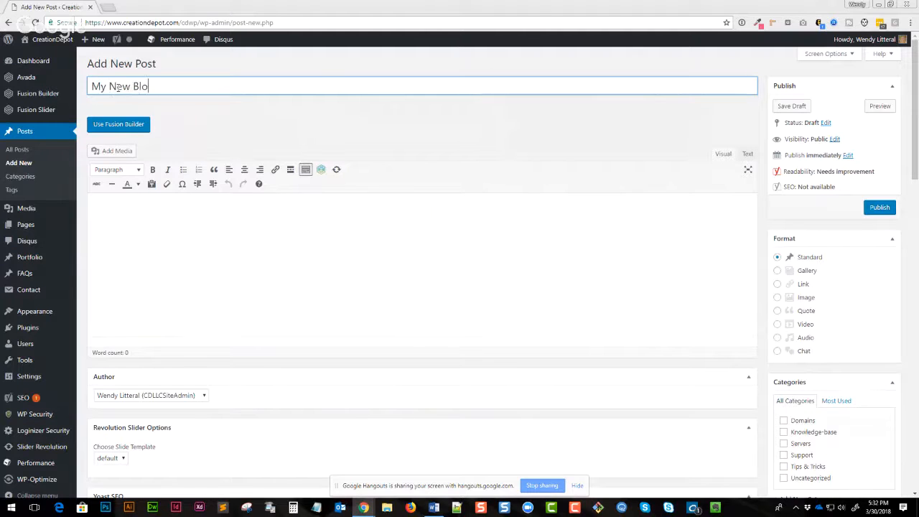
text(g Post)
- Write the body text "Fake text here and here and here." in the post editor
click(214, 242)
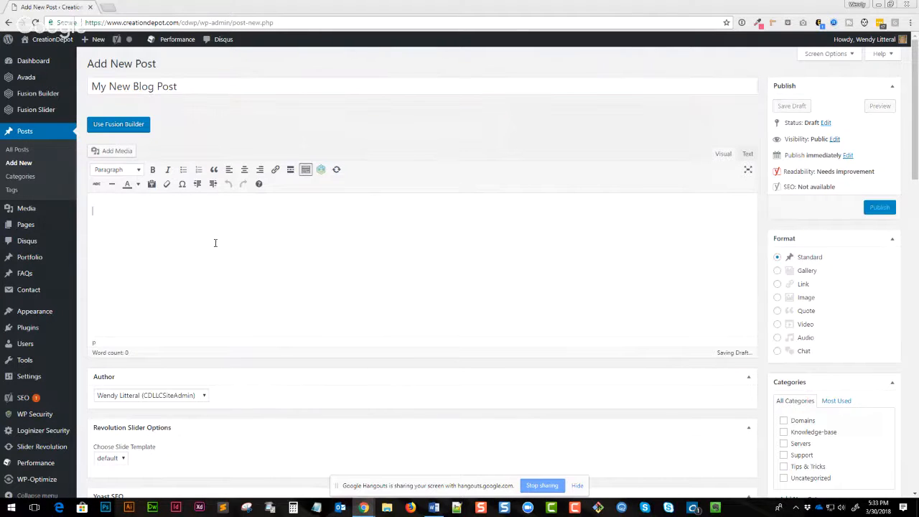
text(Fake text he)
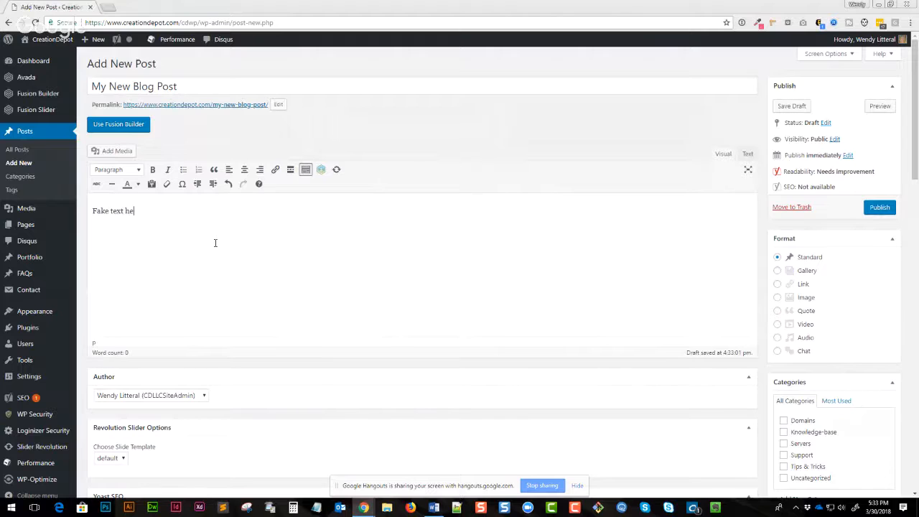
text(re and here and here.)
- Change the post's permalink slug to session101
click(277, 106)
drag(277, 105, 214, 106)
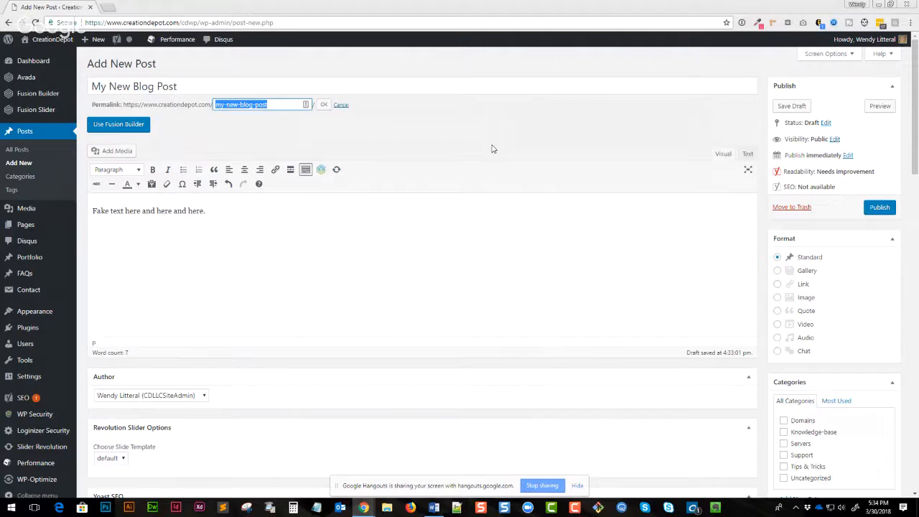
text(ses)
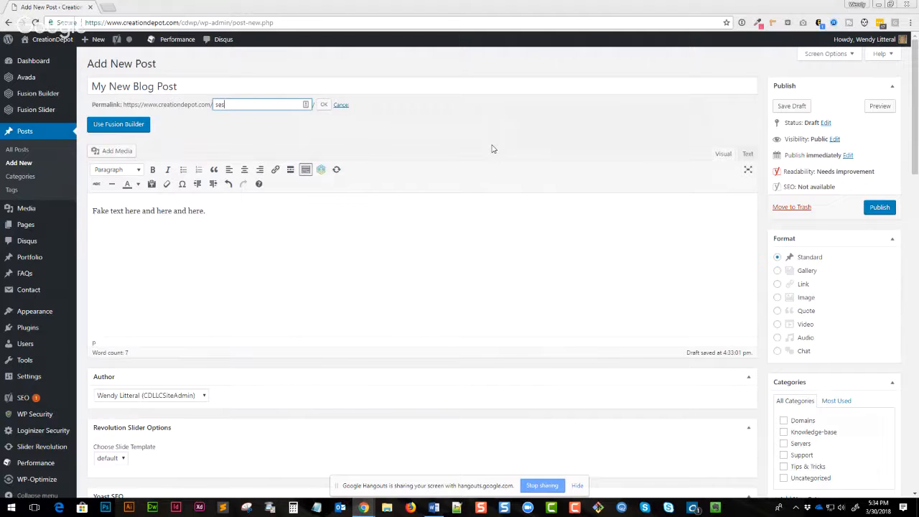
text(sion101)
click(324, 105)
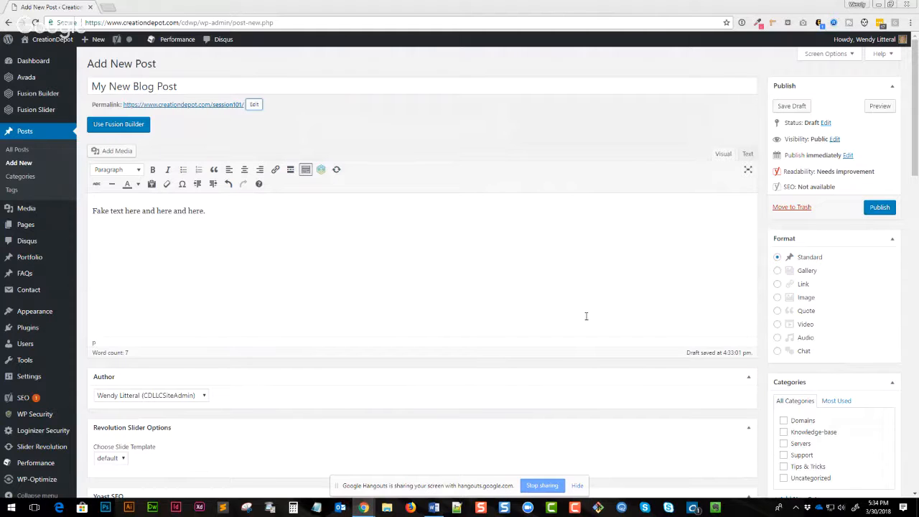
click(257, 106)
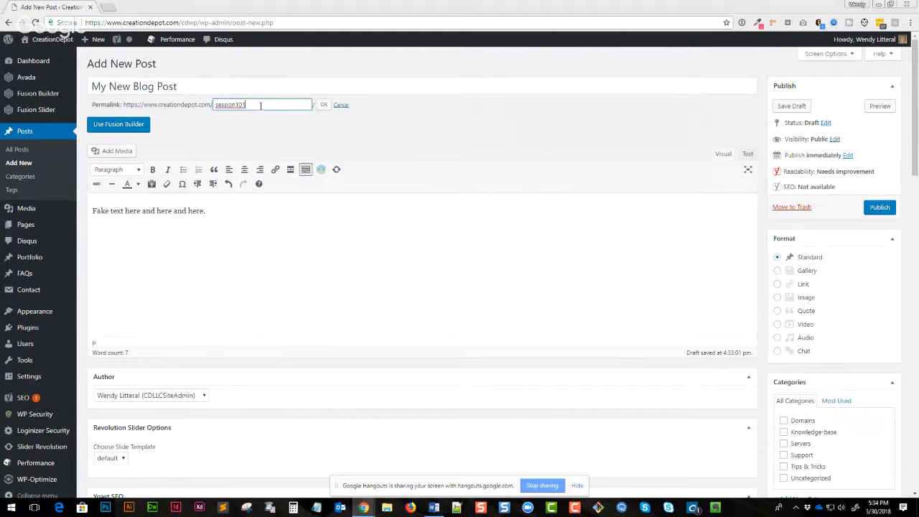
double_click(238, 106)
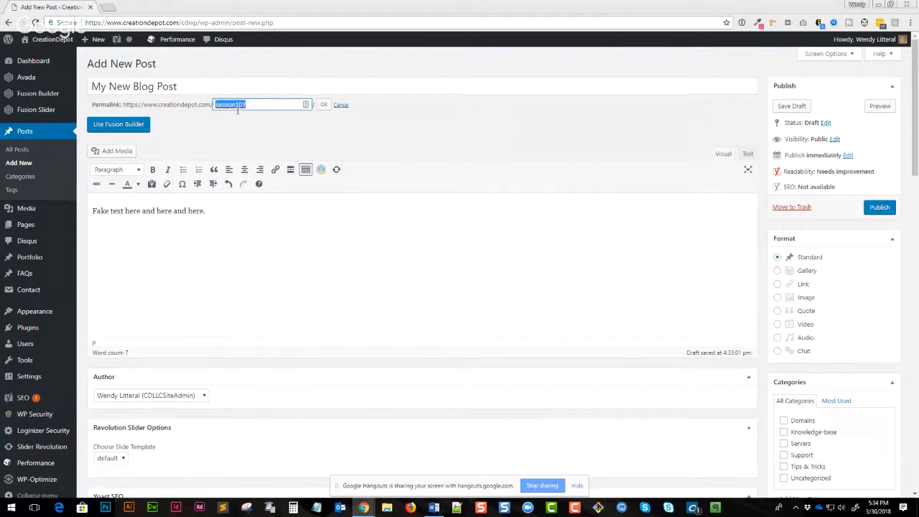
click(385, 145)
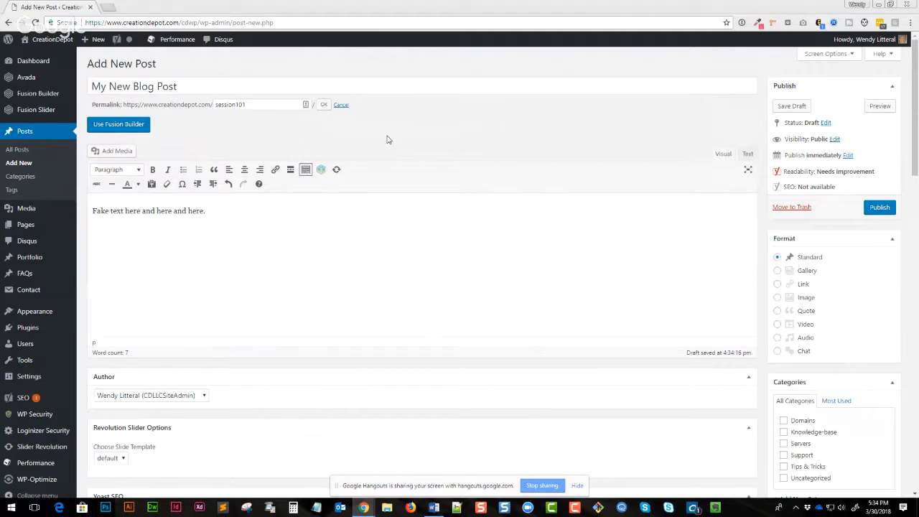
click(323, 105)
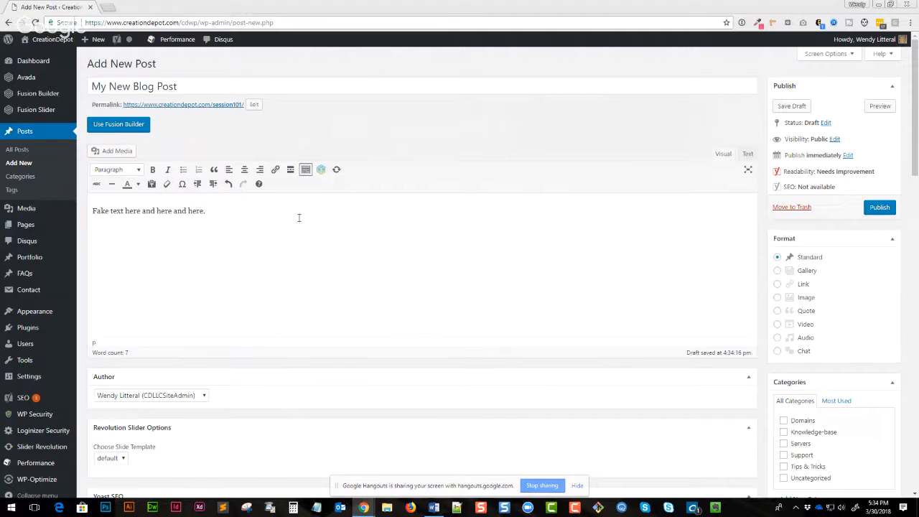
- Add a line "subtext here" and a further paragraph "new paragraph here" below the first line
click(364, 239)
text(subtext here)
key(Return)
text(new paragraph here)
key(BackSpace)
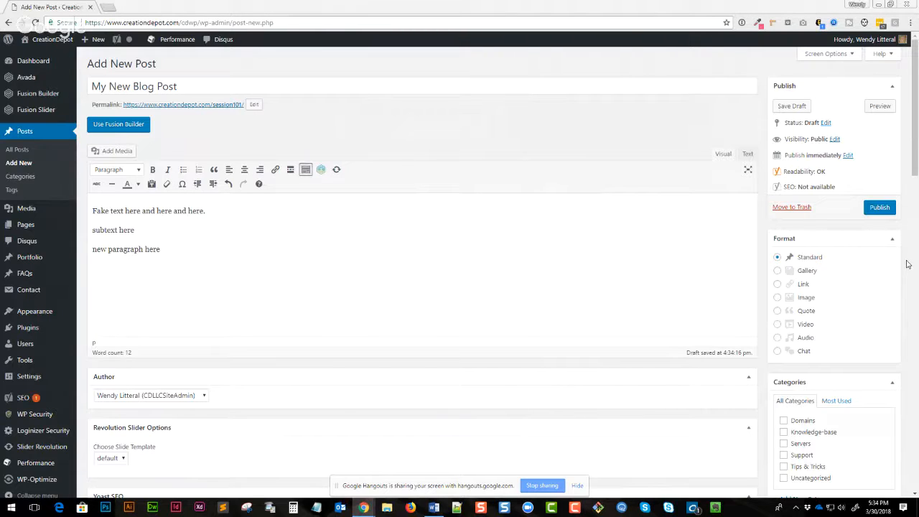
- Format the first line "Fake text here and here and here." as Heading 1
drag(213, 208, 91, 210)
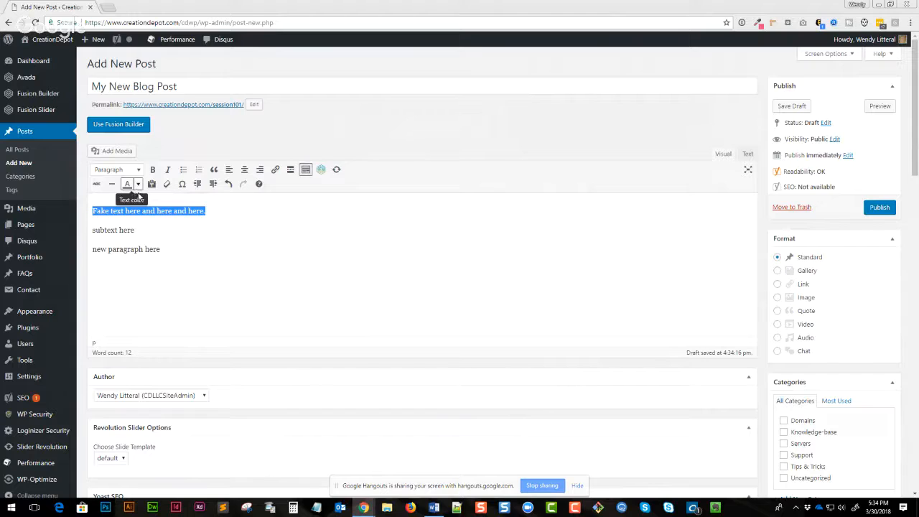
click(165, 251)
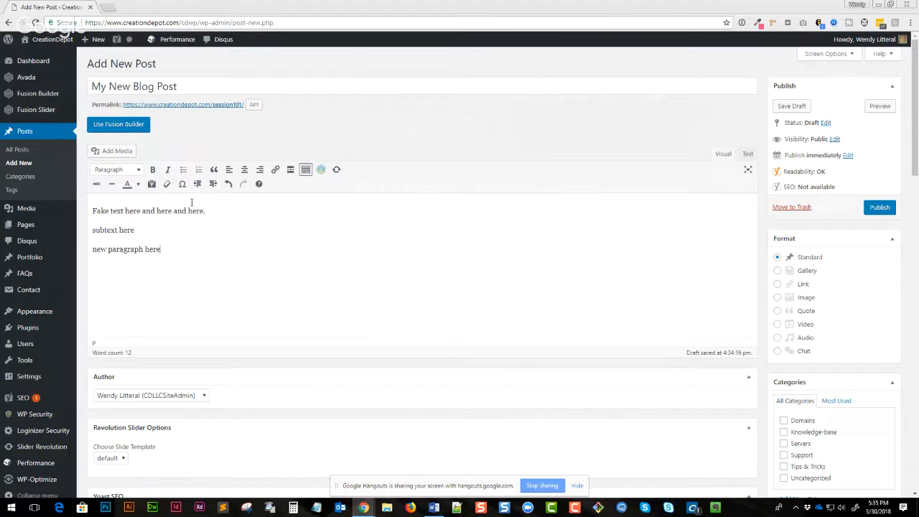
mouse_move(57, 78)
drag(234, 208, 68, 205)
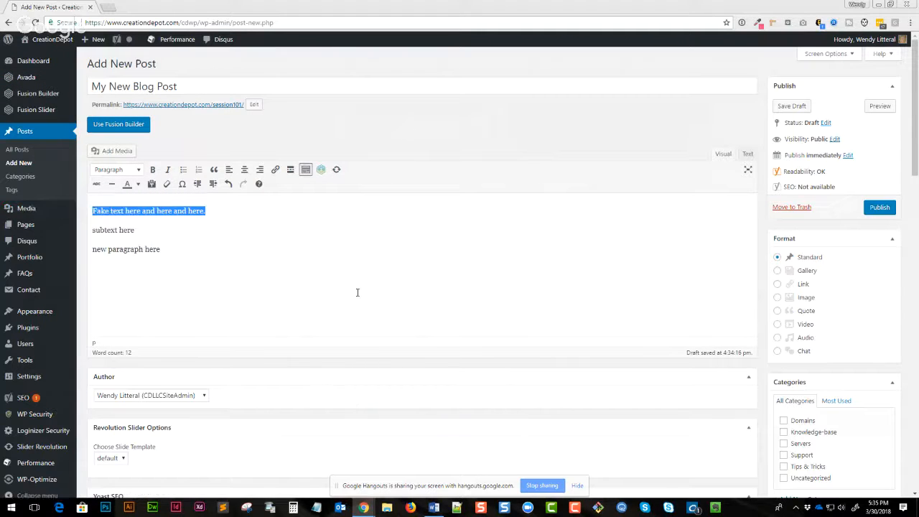
click(136, 170)
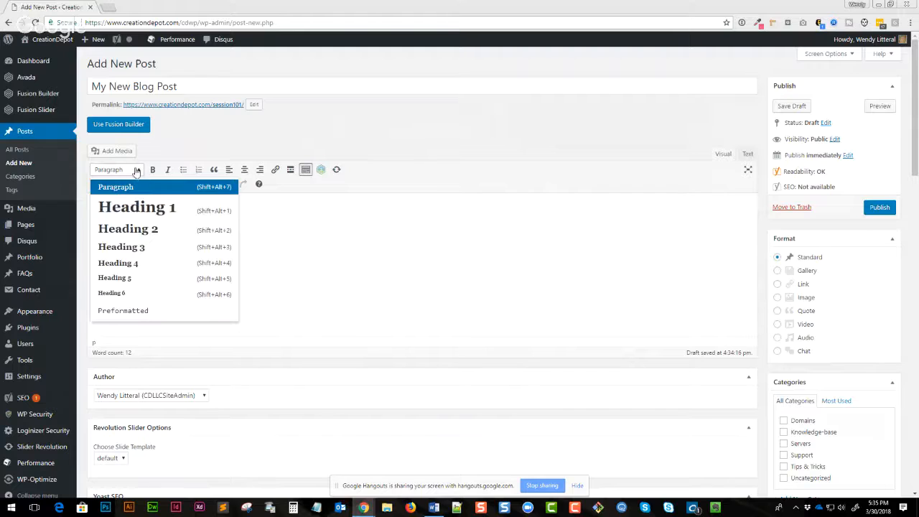
click(137, 208)
click(207, 248)
triple_click(195, 221)
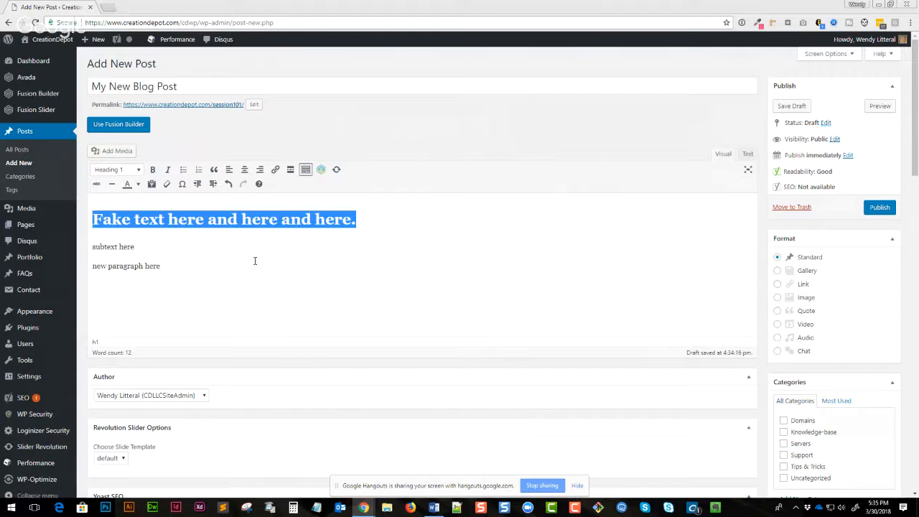
click(219, 248)
drag(147, 219, 251, 217)
click(174, 250)
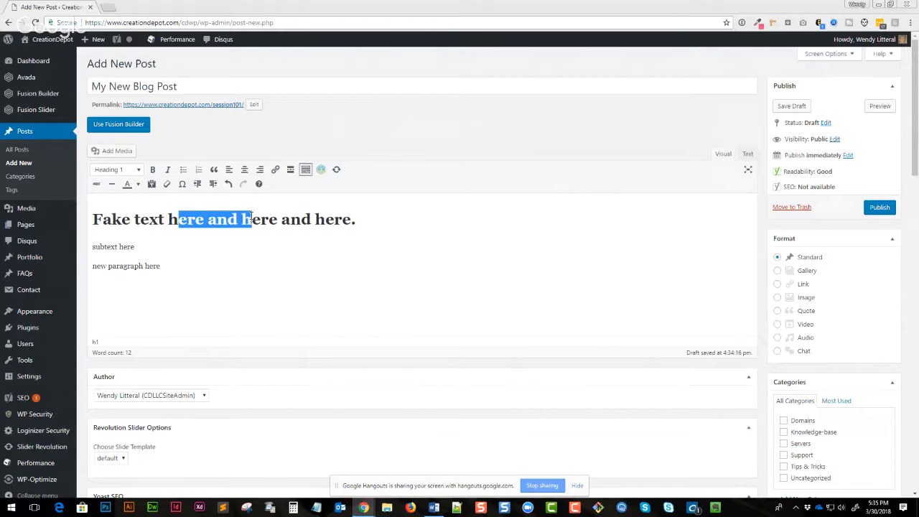
click(153, 245)
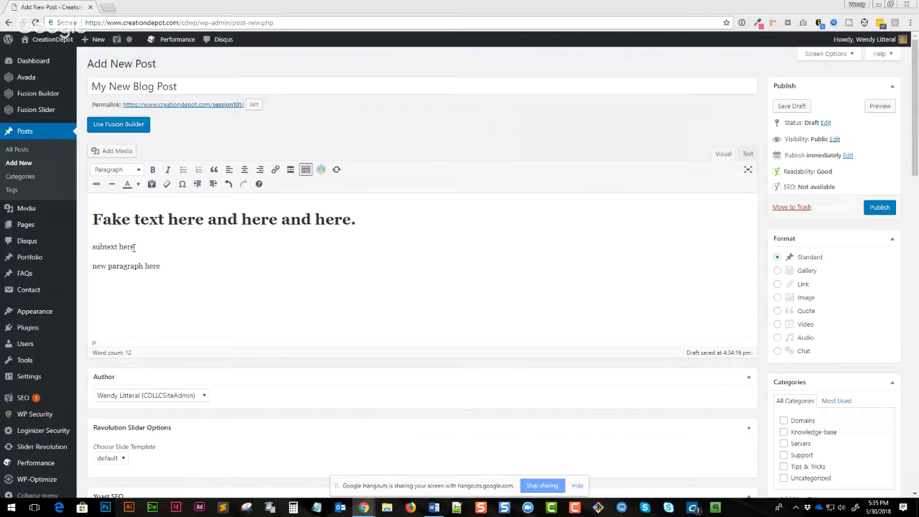
- Format the "new paragraph here" line as Heading 2
drag(134, 247, 84, 249)
click(150, 251)
drag(149, 250, 88, 249)
click(159, 266)
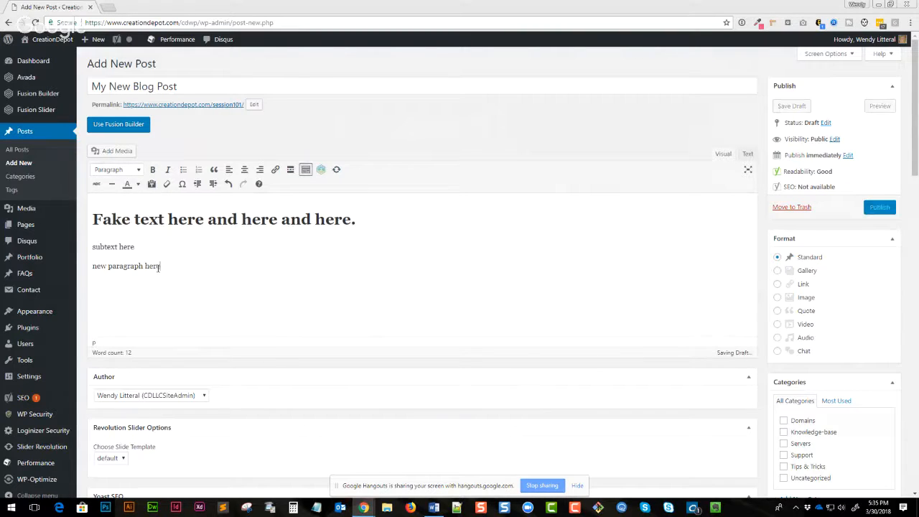
drag(159, 266, 90, 267)
click(129, 169)
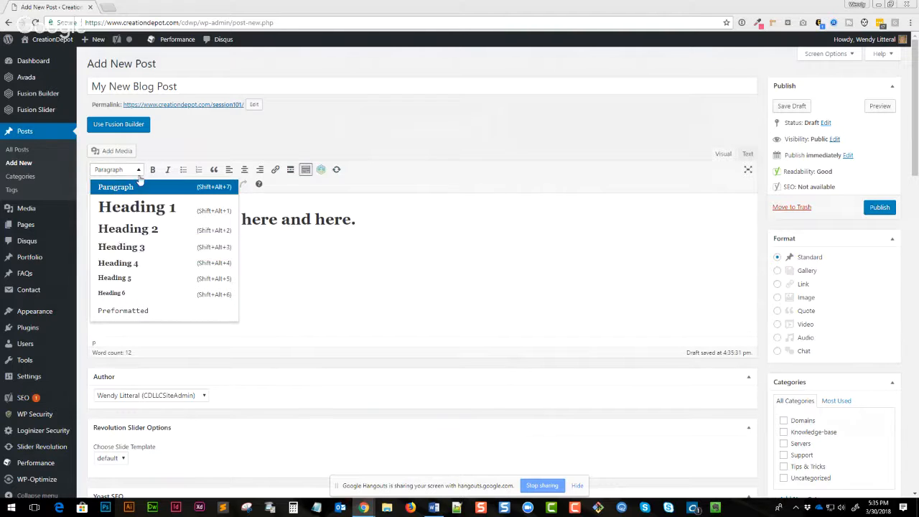
click(133, 236)
click(379, 268)
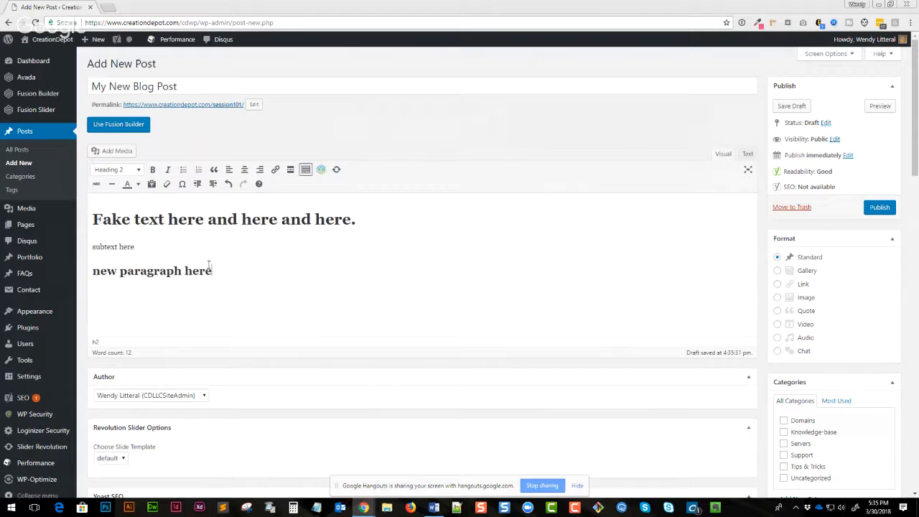
- Color the second "here" in the main heading red
drag(279, 219, 241, 220)
click(130, 184)
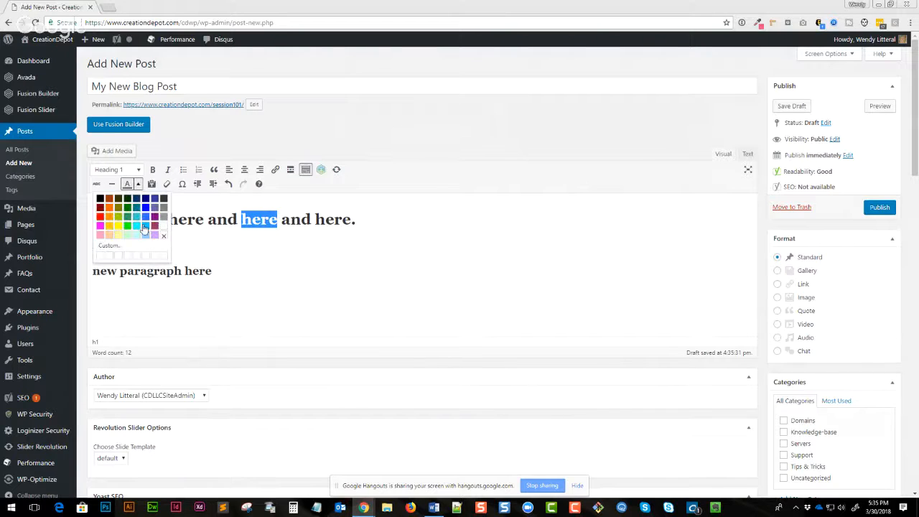
click(100, 223)
click(381, 299)
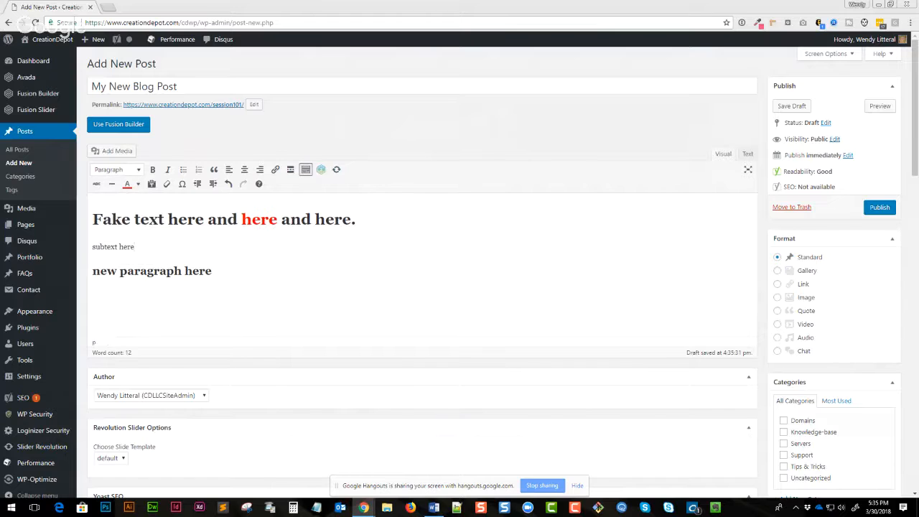
- Publish the post and open the published post on the site
click(880, 209)
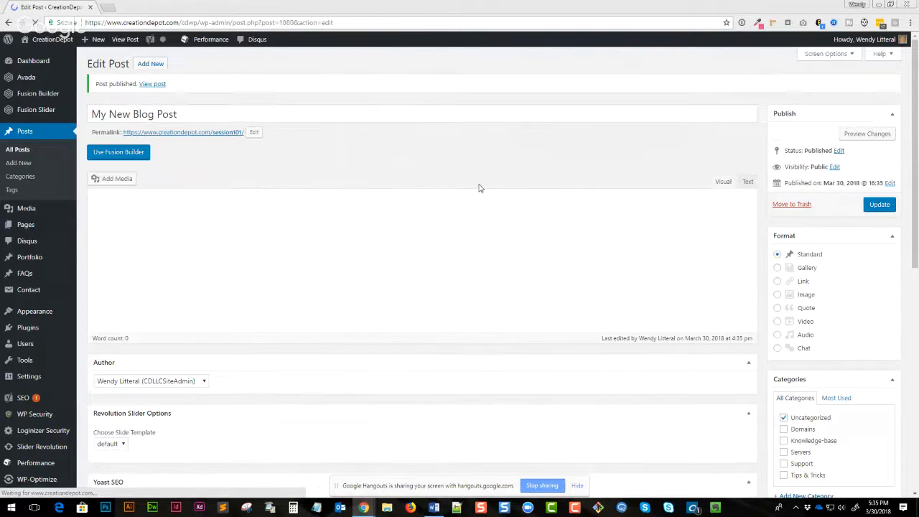
click(152, 84)
scroll(368, 305, down, 2)
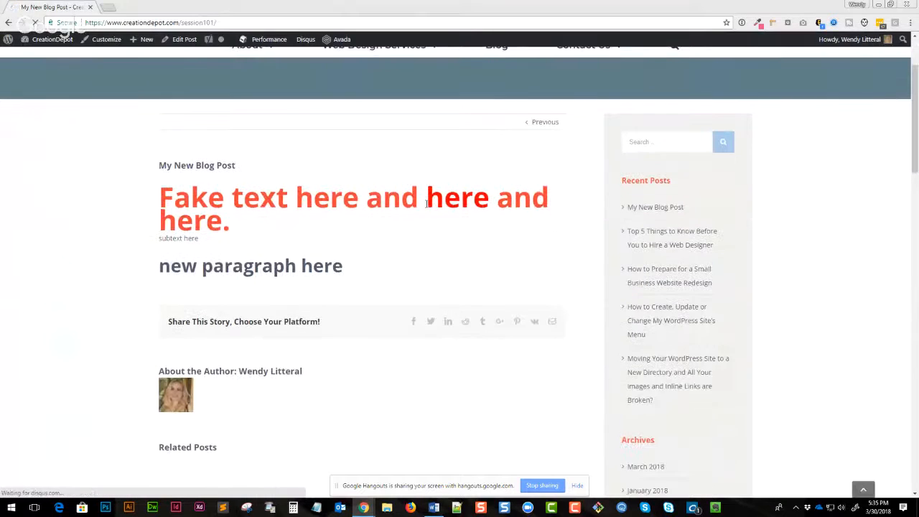
scroll(428, 207, down, 2)
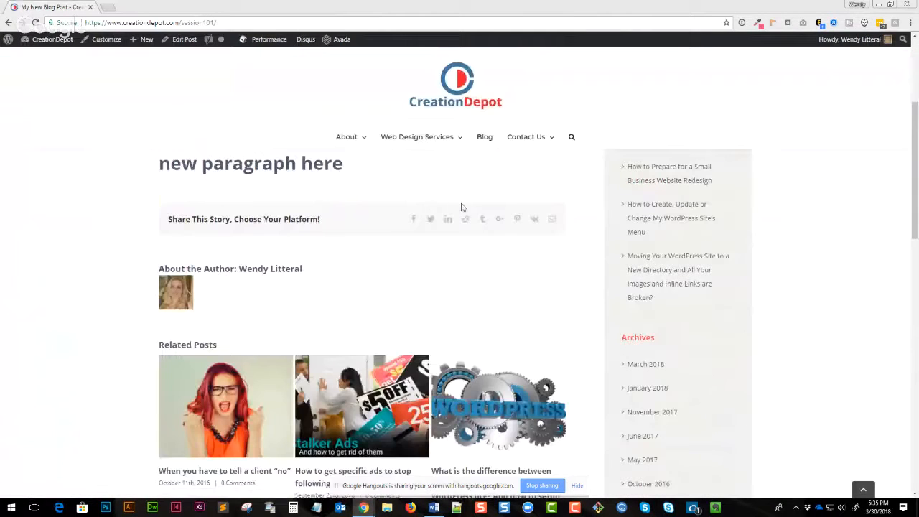
scroll(414, 283, up, 4)
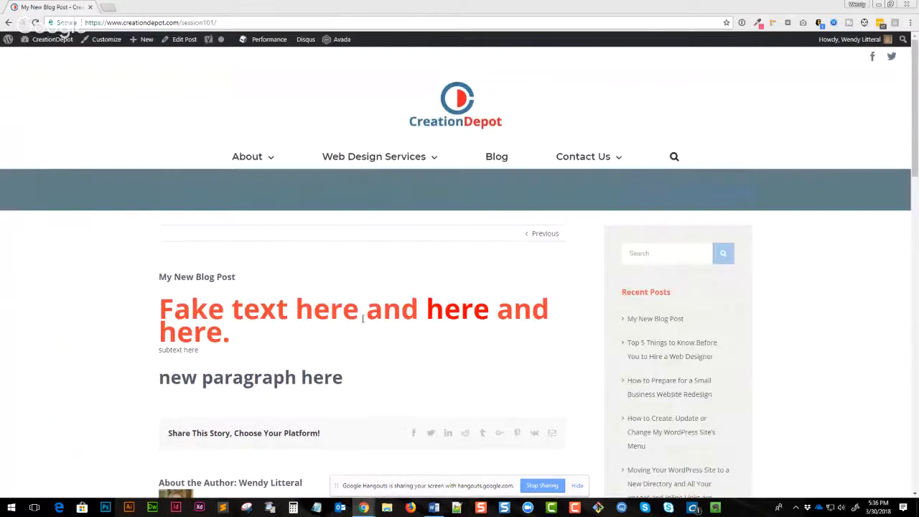
- Examine the heading text styling on the published post page
drag(294, 310, 391, 310)
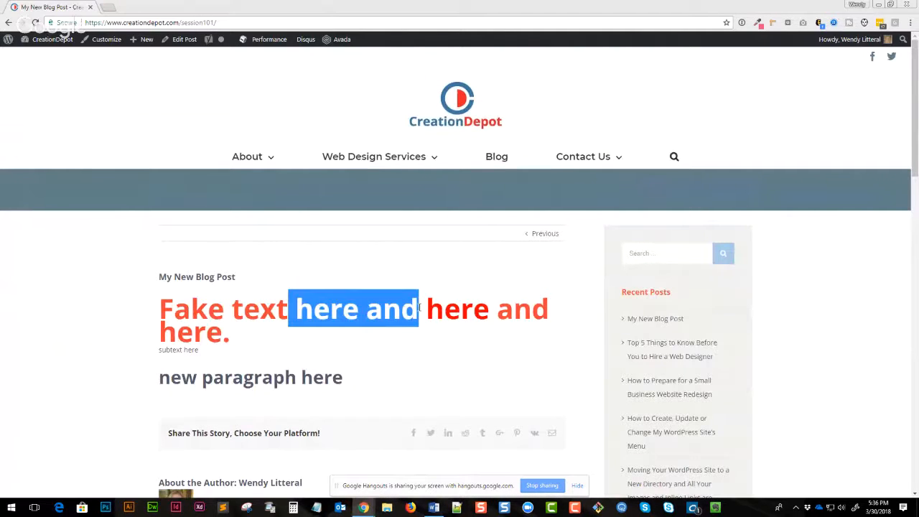
mouse_move(426, 309)
mouse_down()
mouse_move(489, 308)
mouse_move(428, 310)
mouse_up()
click(491, 357)
click(399, 340)
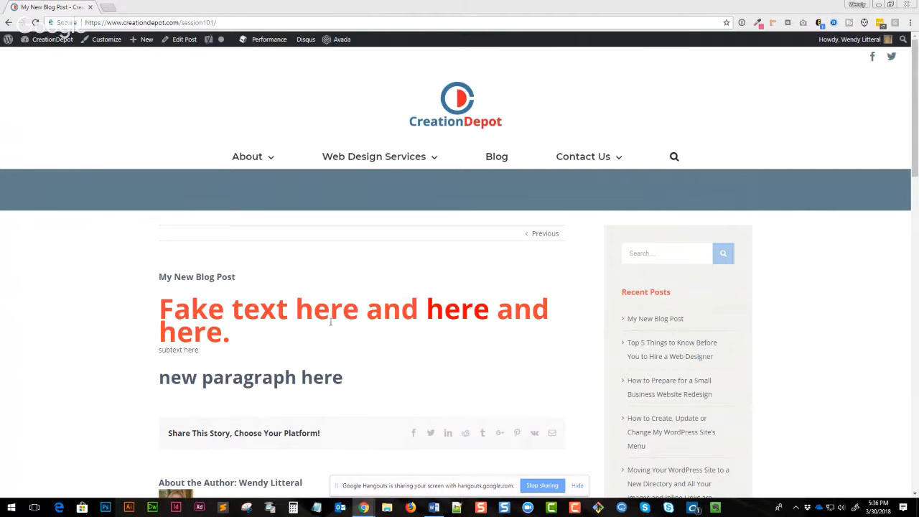
drag(330, 316, 242, 307)
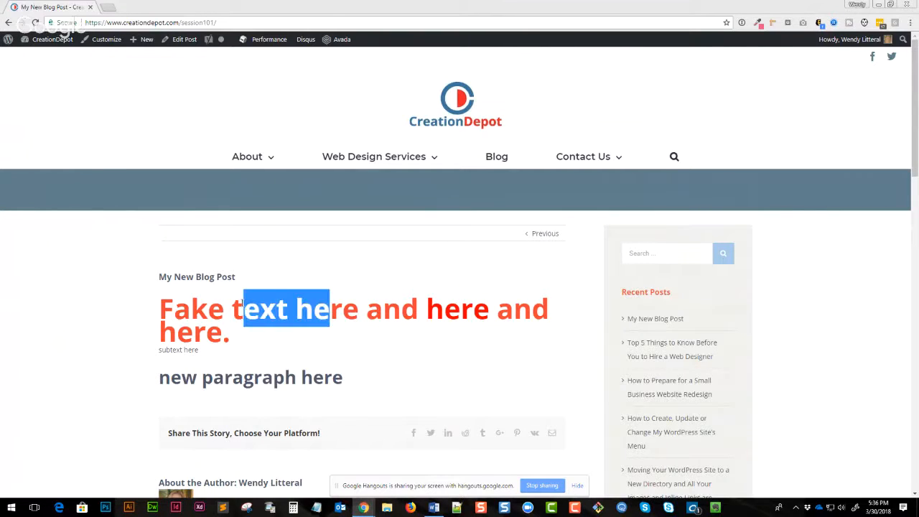
click(278, 319)
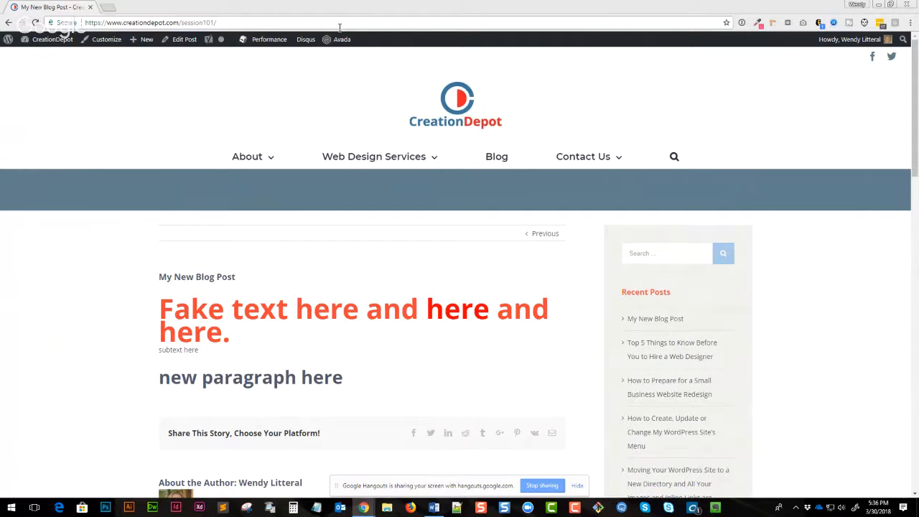
mouse_move(340, 38)
key(F5)
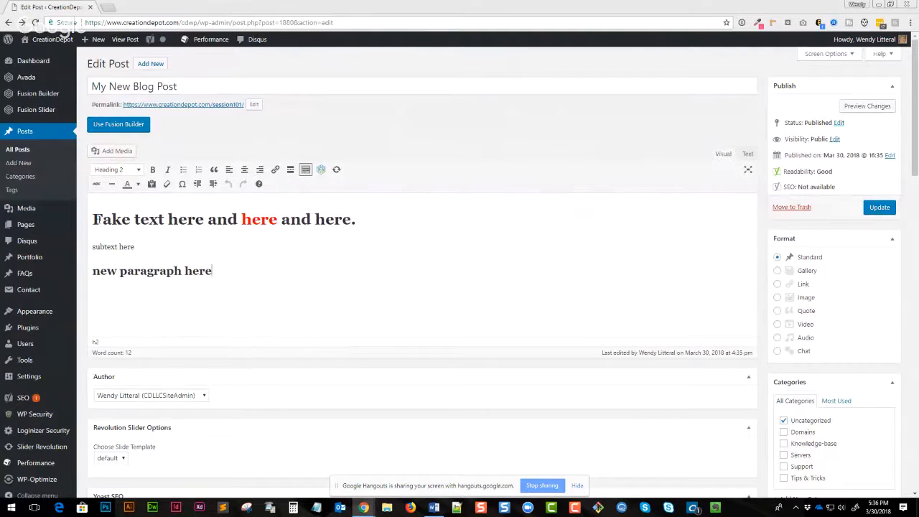
- Review the block formats of the main heading and the last heading line
drag(95, 219, 208, 219)
click(175, 247)
click(166, 218)
double_click(166, 219)
drag(174, 273, 140, 273)
click(226, 271)
click(137, 171)
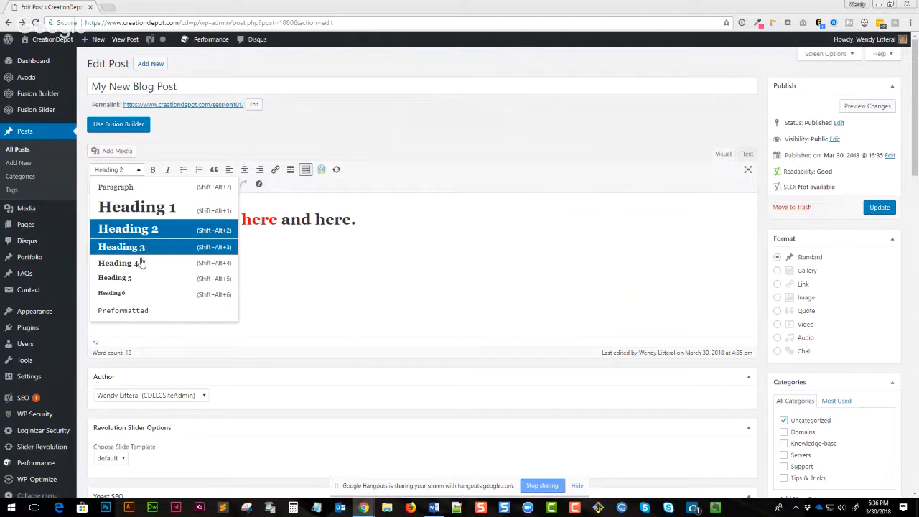
click(399, 279)
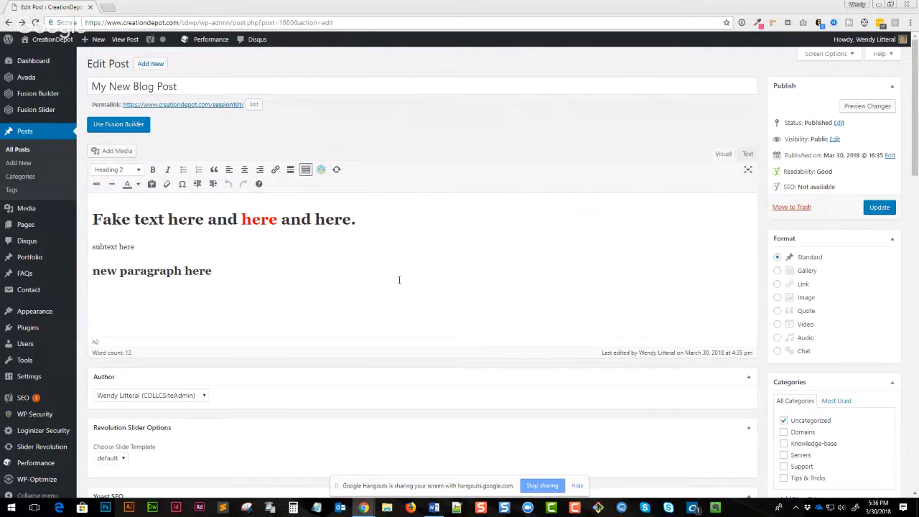
- Make the word "here" in the subtext line bold and italic
drag(222, 271, 118, 247)
click(198, 257)
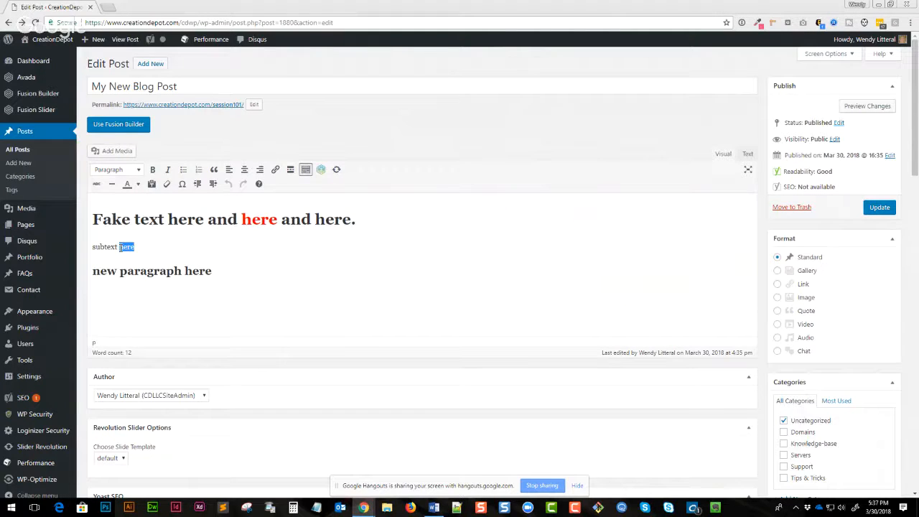
click(152, 169)
click(167, 170)
- Add a line "block quotes" below the subtext and format it as a blockquote
click(167, 270)
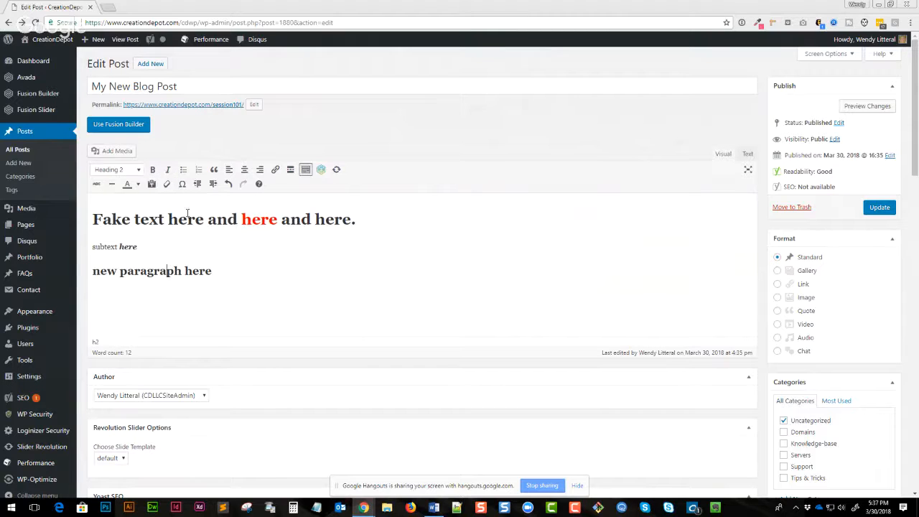
click(164, 246)
key(Return)
key(Return)
text(blo)
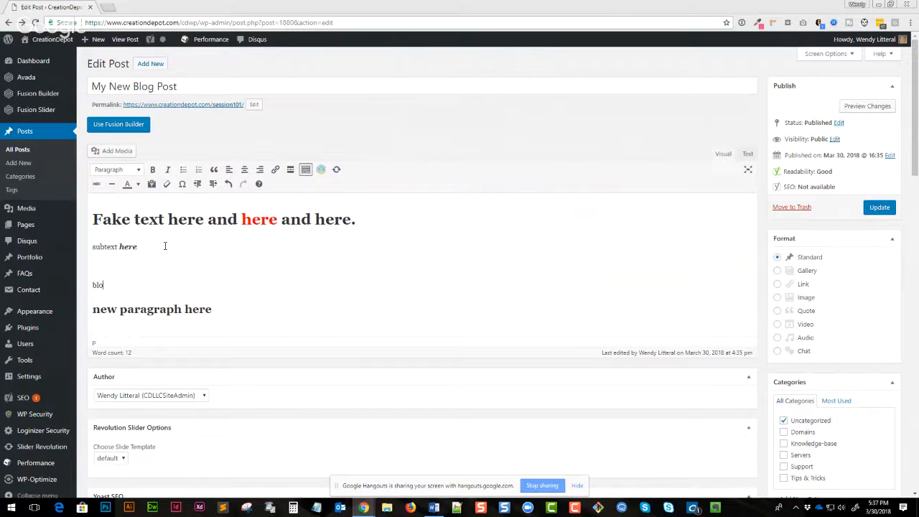
text(ck quotes)
click(213, 170)
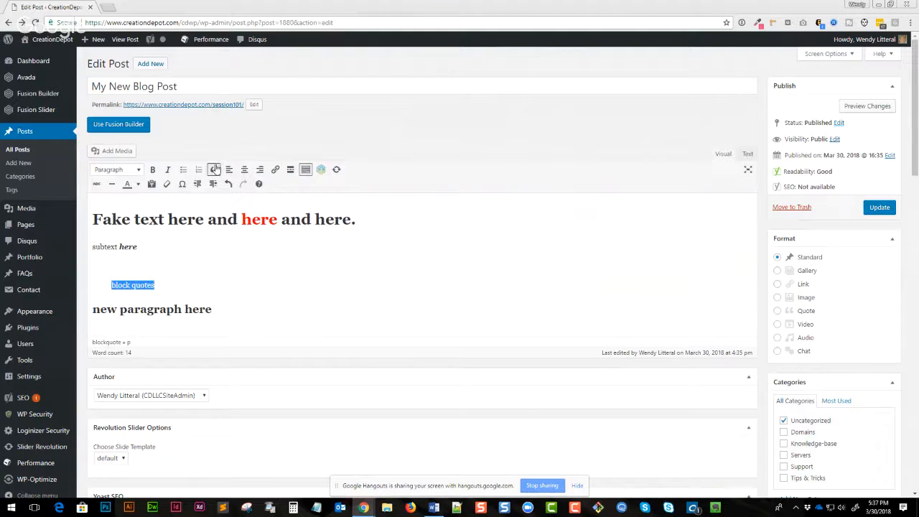
- Update the post and open the updated post in a new tab
click(168, 288)
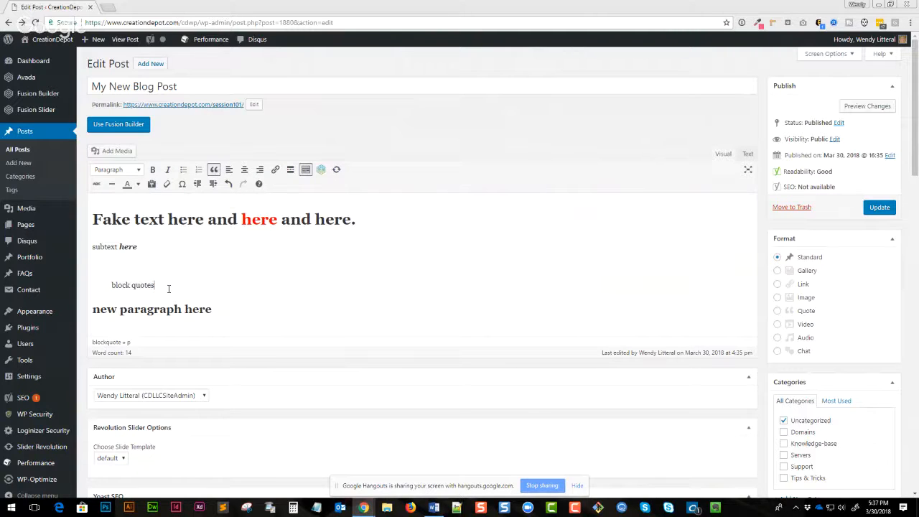
click(877, 210)
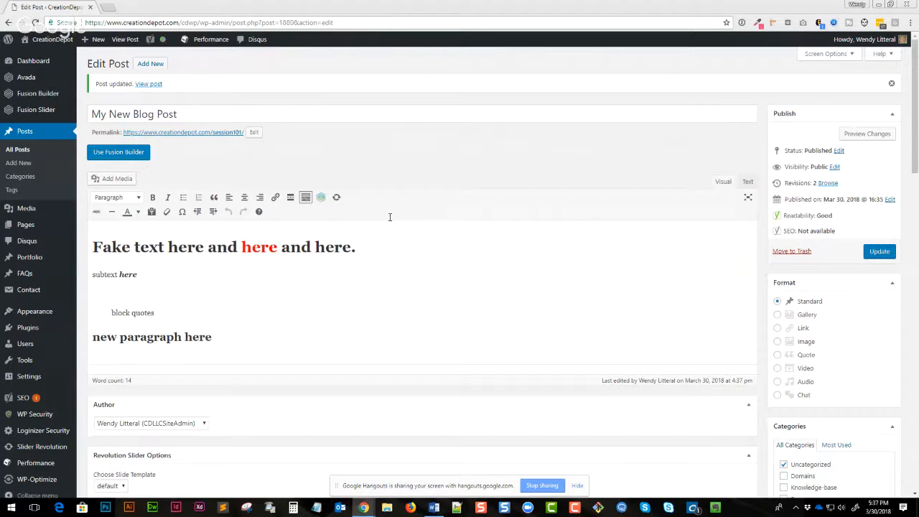
ctrl+click(155, 84)
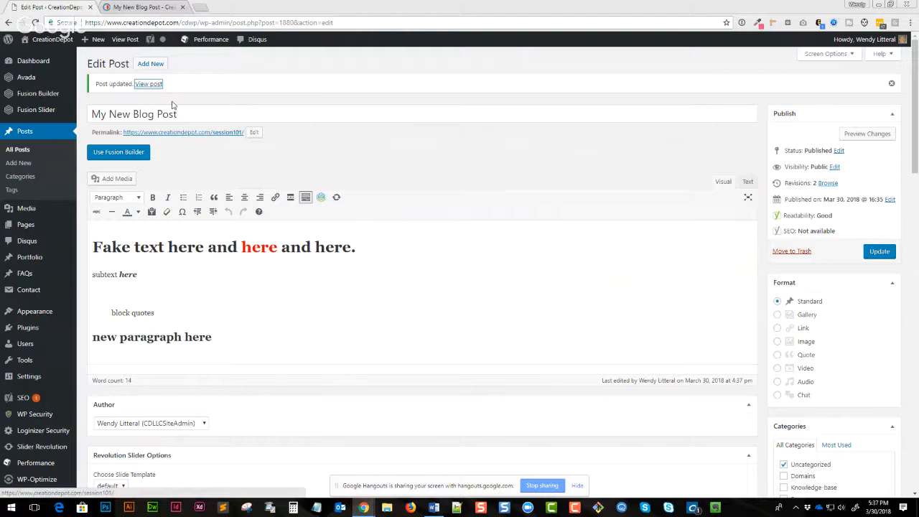
click(416, 301)
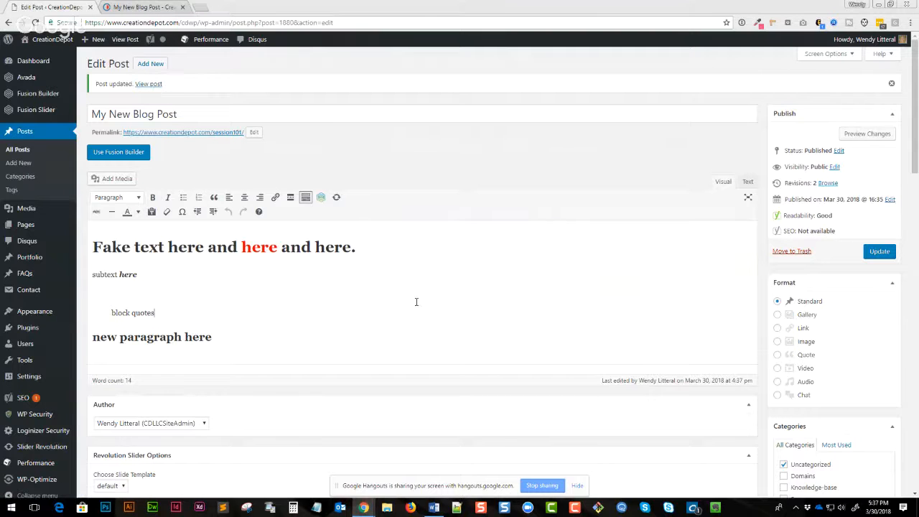
click(122, 6)
- Examine the block quote styling on the published post, then return to the editor
scroll(178, 306, down, 2)
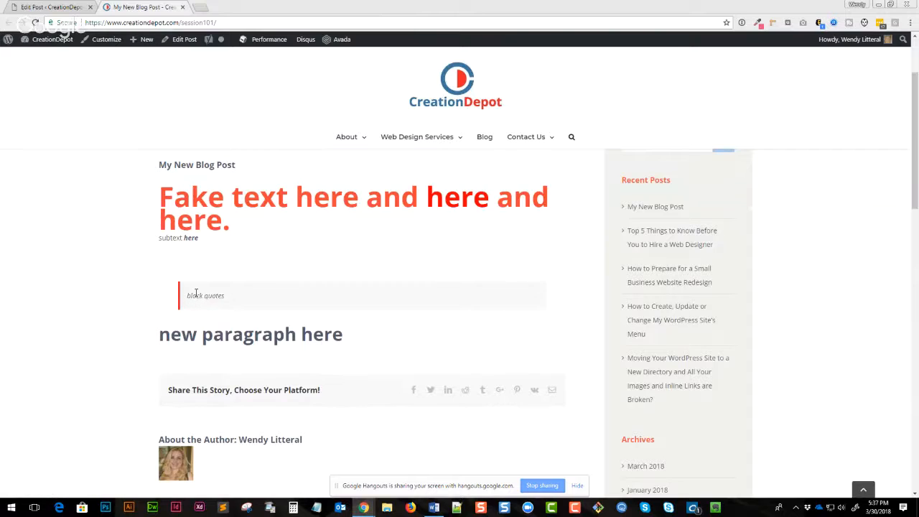
drag(191, 295, 292, 308)
click(214, 297)
drag(214, 297, 192, 296)
mouse_move(403, 136)
click(72, 11)
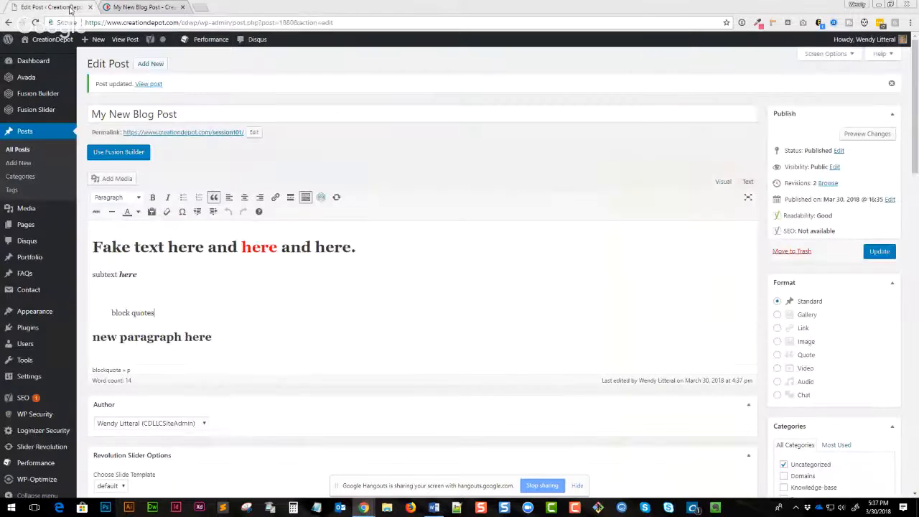
- Turn on plain-text paste mode and close its notice
click(324, 295)
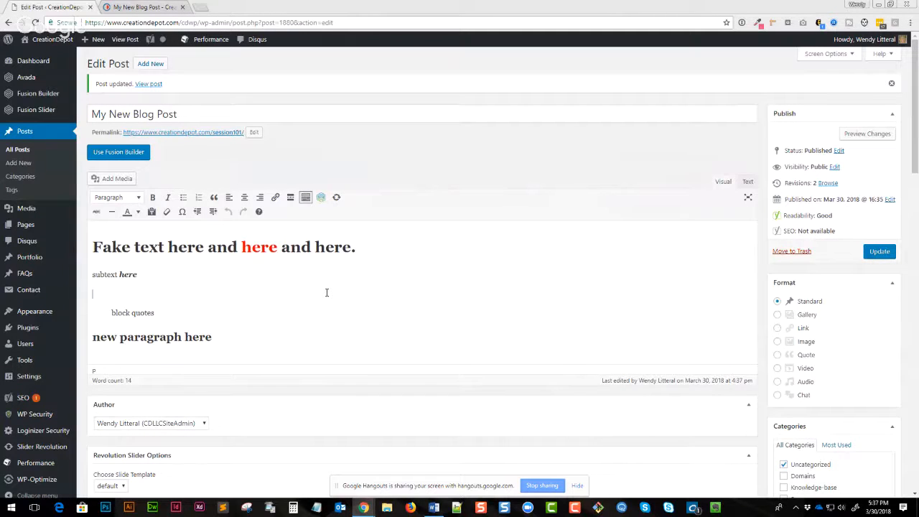
click(289, 323)
drag(239, 345, 148, 263)
click(182, 274)
click(151, 211)
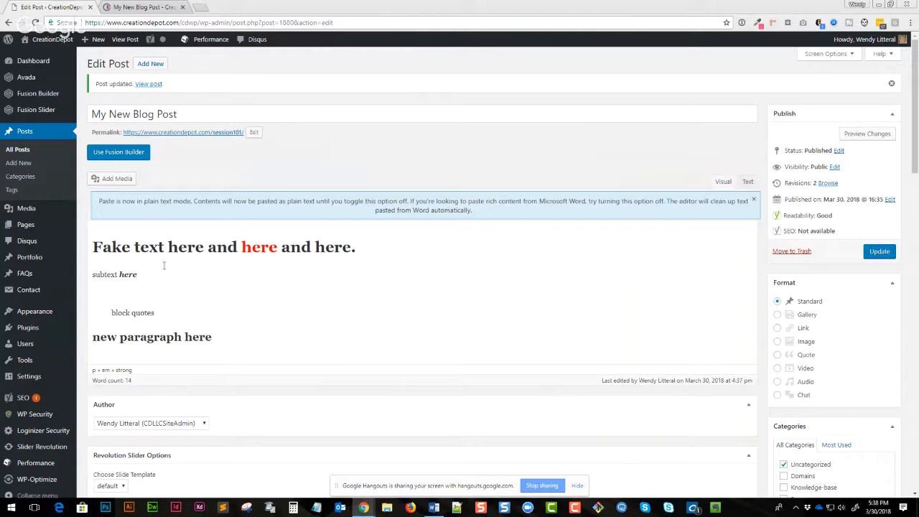
drag(469, 201, 661, 201)
click(753, 200)
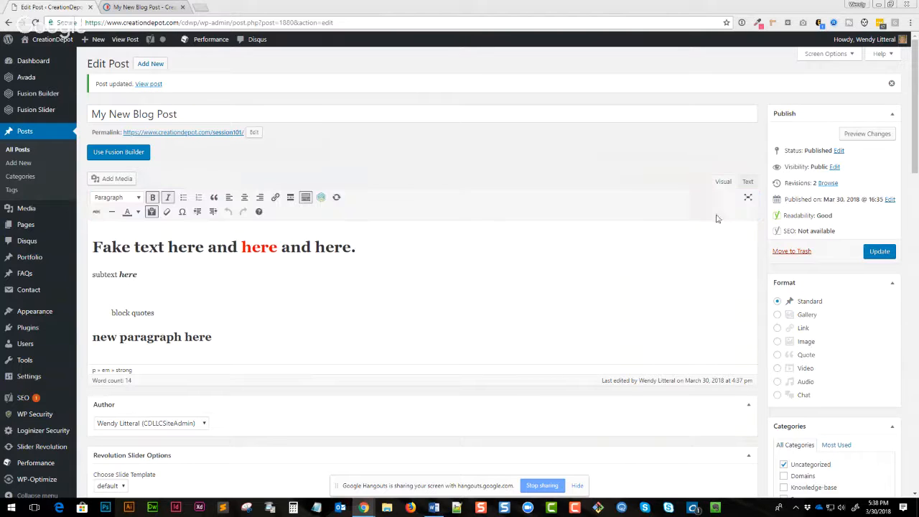
- Review the post's HTML in the Text view, then remove the blank line above the block quote
click(600, 258)
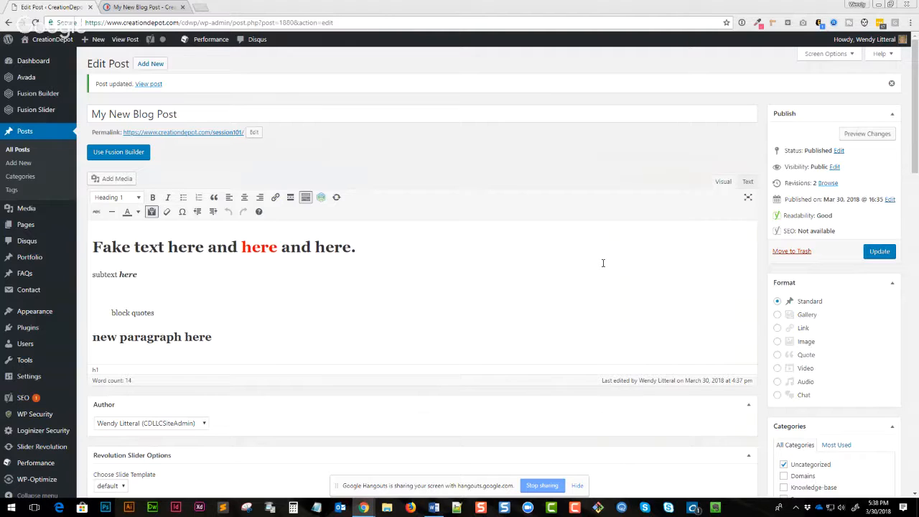
click(746, 181)
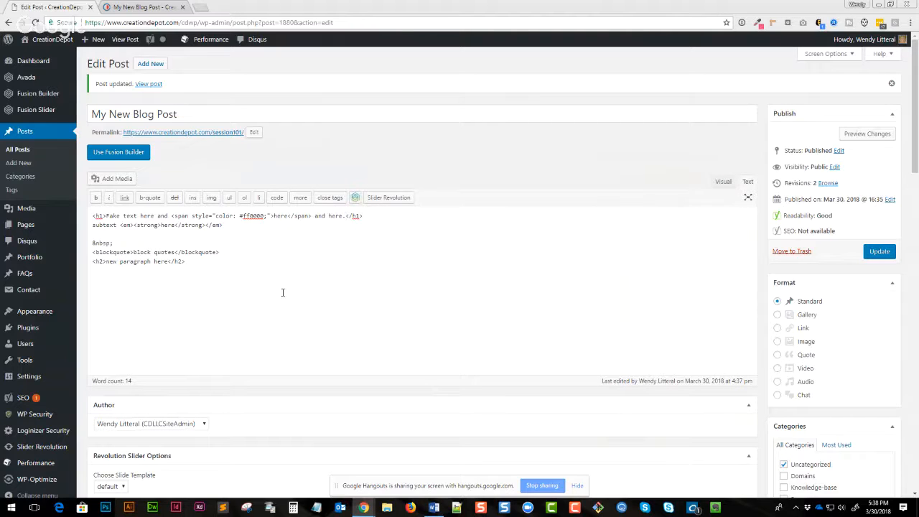
drag(282, 292, 106, 225)
click(230, 256)
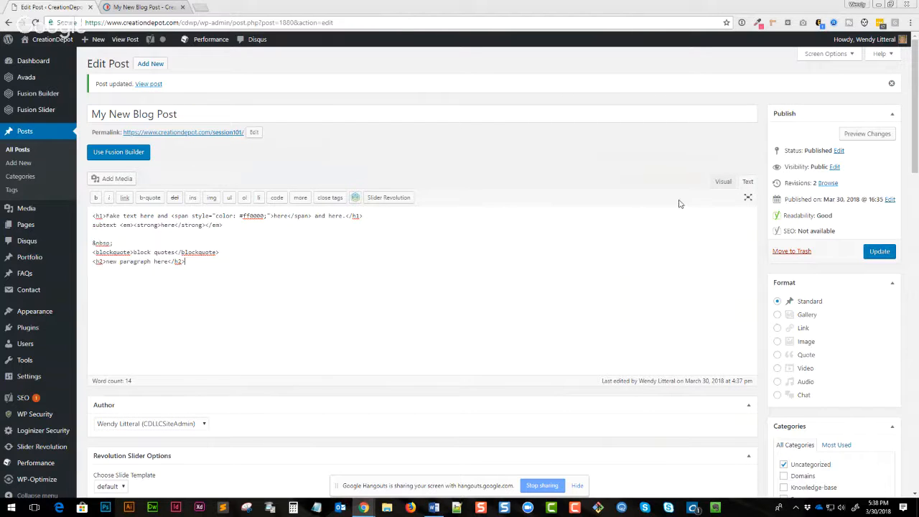
click(723, 183)
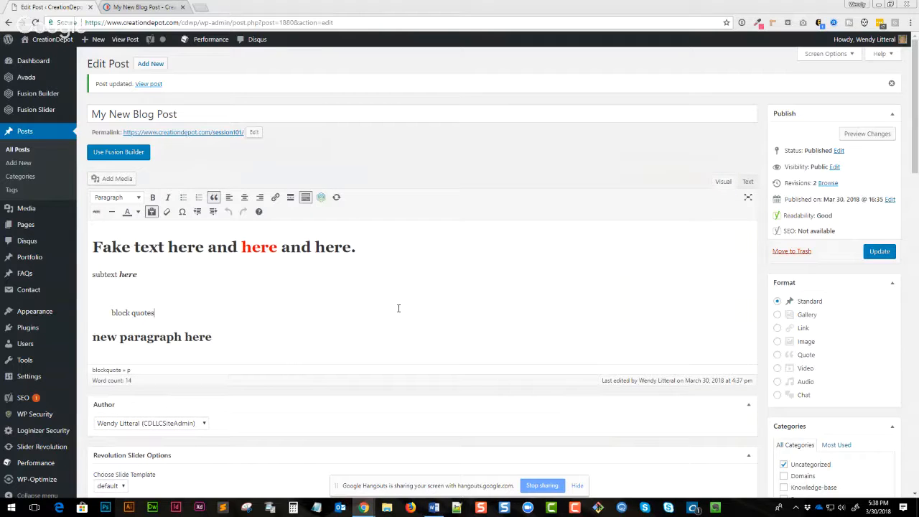
key(BackSpace)
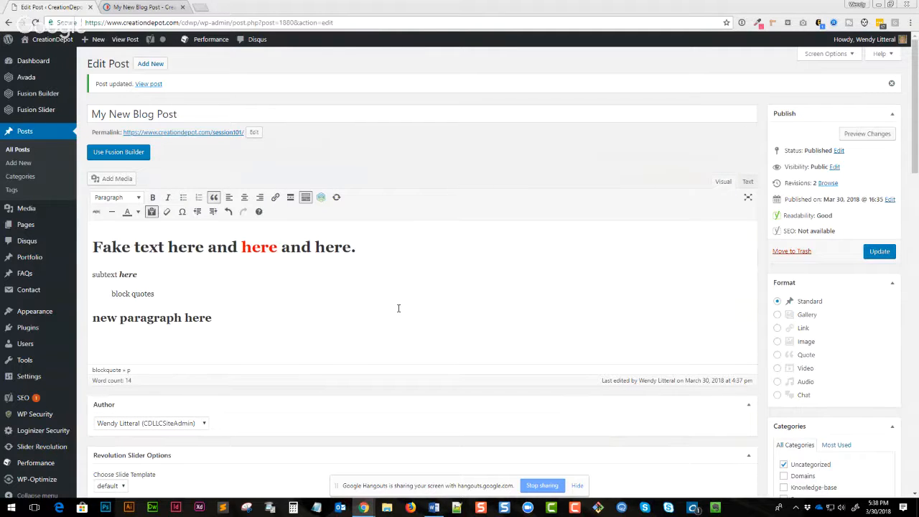
- Turn plain-text paste mode off again
click(396, 308)
click(151, 222)
drag(119, 247, 199, 317)
click(200, 318)
click(151, 211)
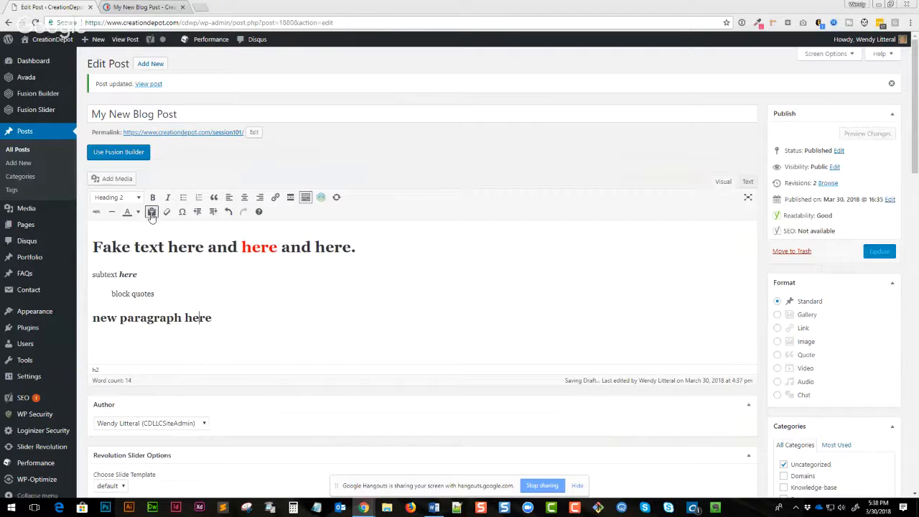
- Add an empty paragraph at the end of the post
click(194, 295)
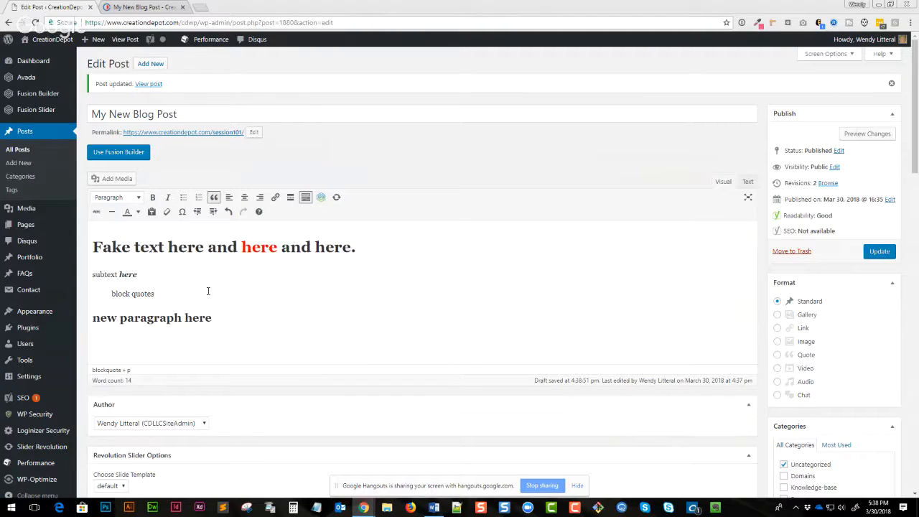
key(Down)
key(End)
key(Return)
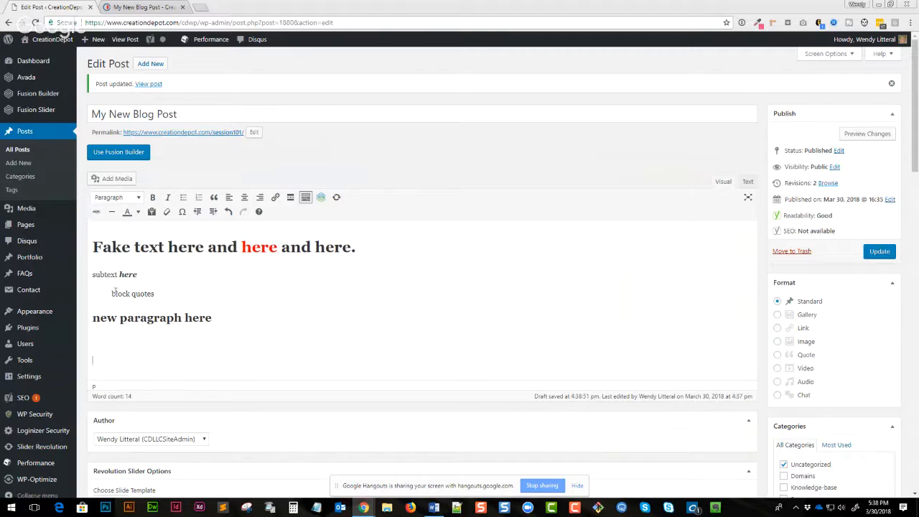
- Strike through the word "block" in the block quote
drag(111, 293, 130, 293)
click(96, 211)
- Insert a horizontal line at the end of the post and remove the empty line after it
click(141, 328)
click(111, 212)
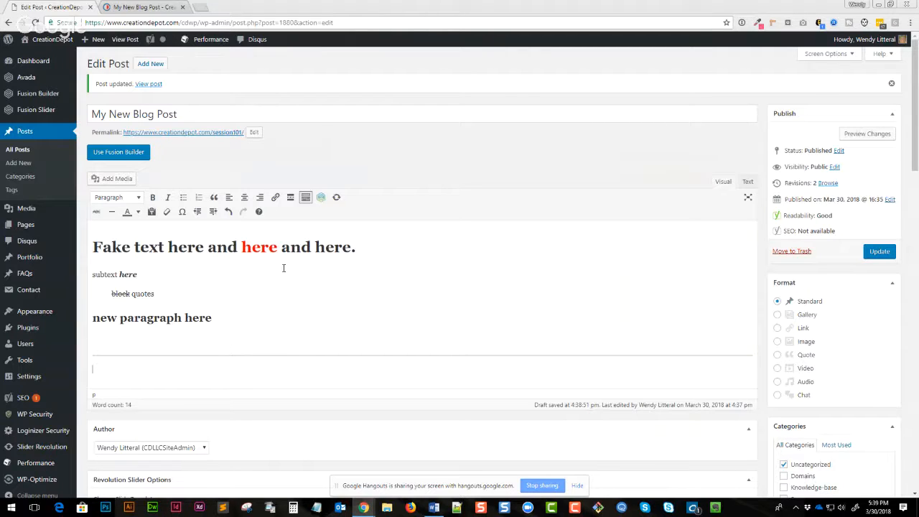
key(Up)
key(BackSpace)
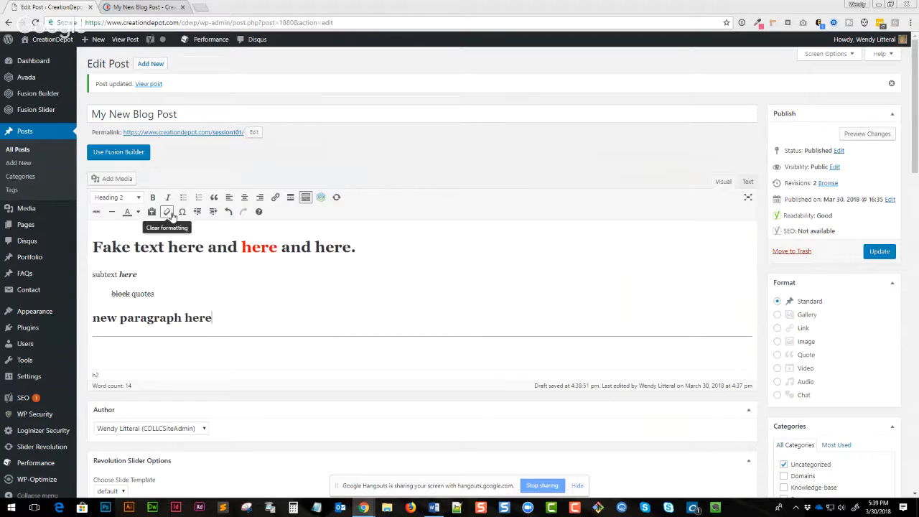
- Clear the formatting of the text from the subtext line to the last heading
drag(214, 318, 104, 274)
click(166, 212)
click(236, 298)
- Insert a diamond special character at the end of the subtext line
click(134, 274)
click(183, 212)
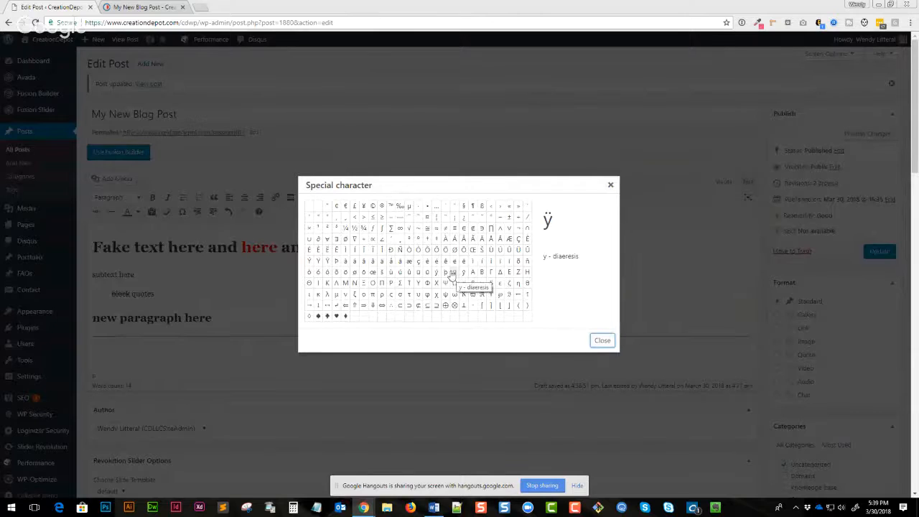
click(345, 316)
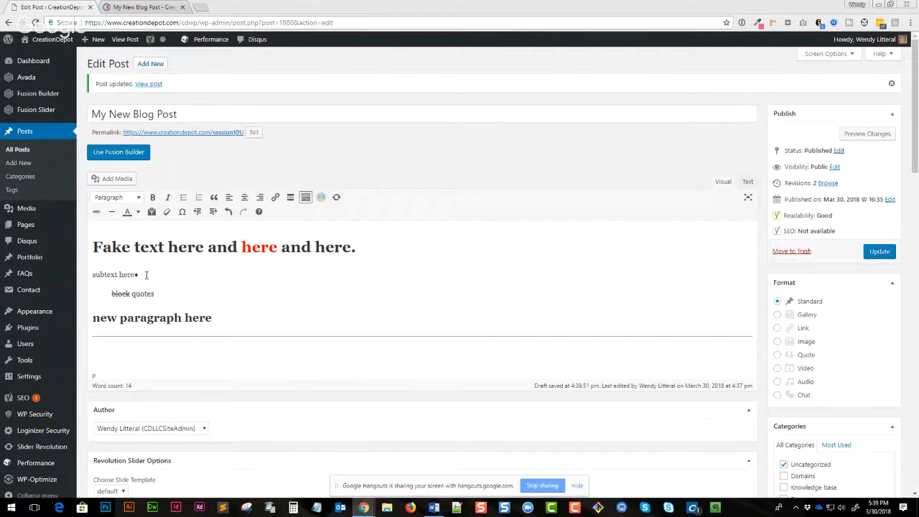
key(Left)
click(181, 211)
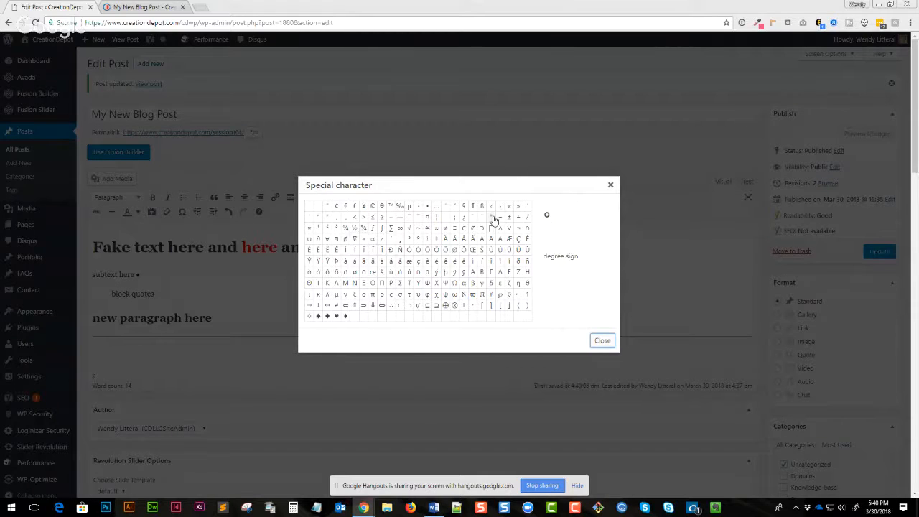
click(609, 185)
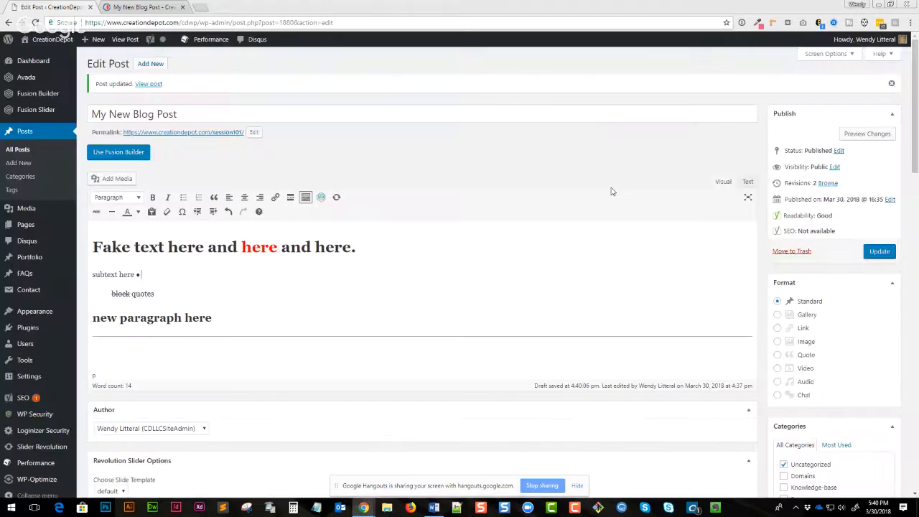
click(470, 292)
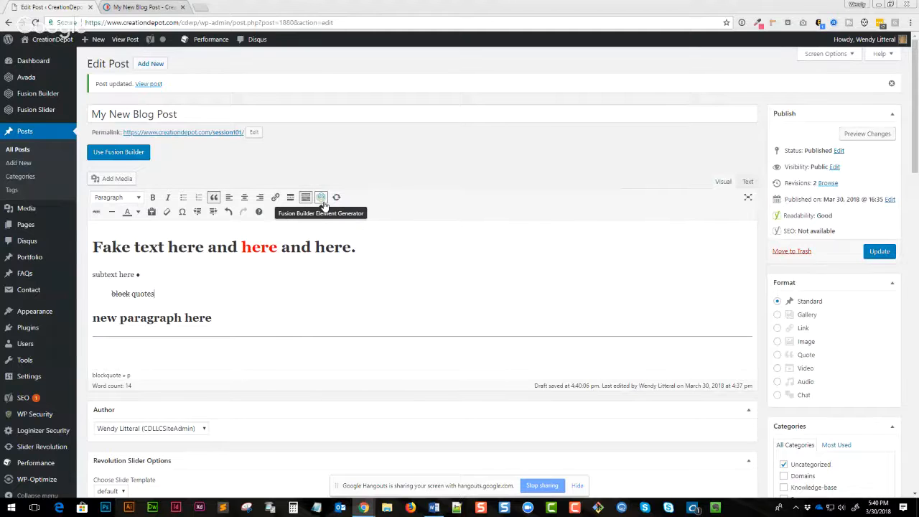
click(354, 224)
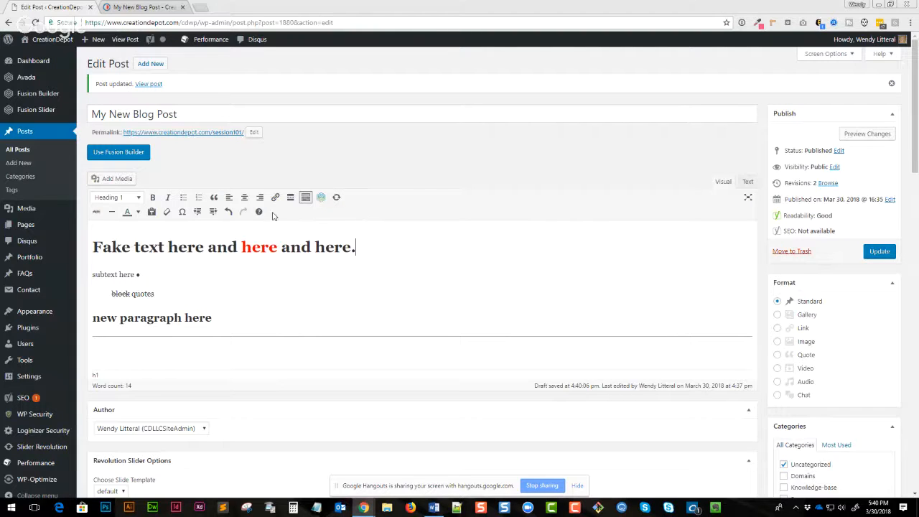
click(305, 197)
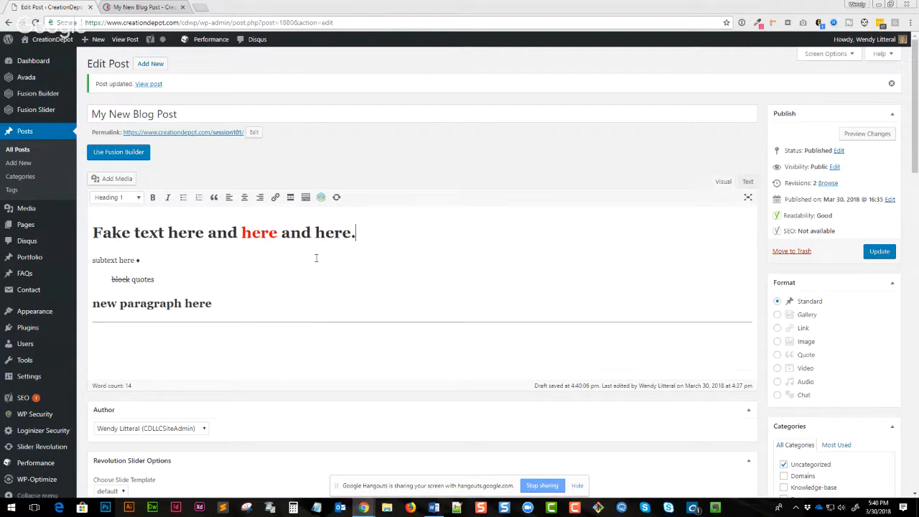
click(305, 196)
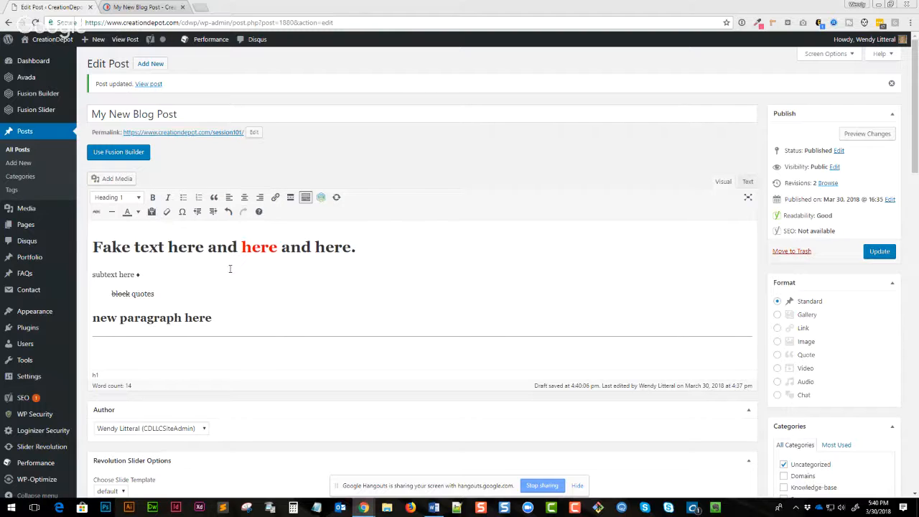
click(306, 199)
click(306, 198)
- Insert a Read More tag on a new line after the subtext
click(265, 275)
key(Return)
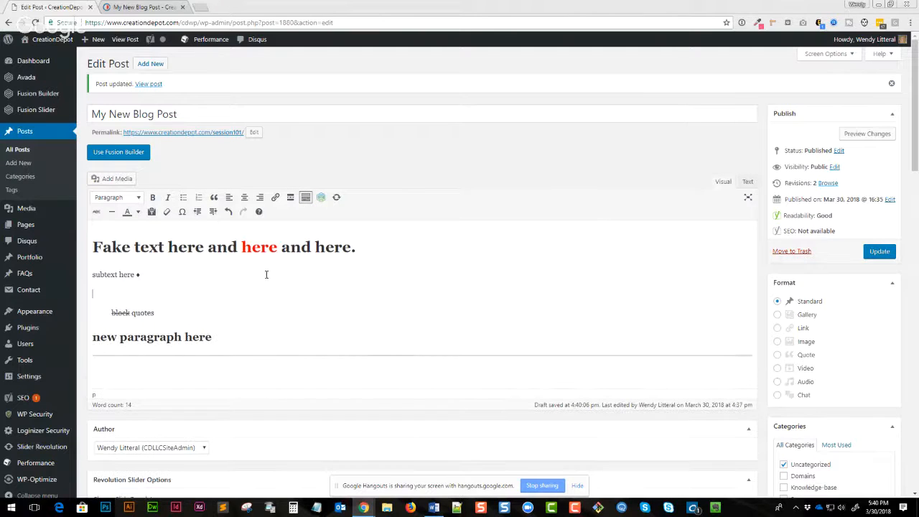
click(291, 198)
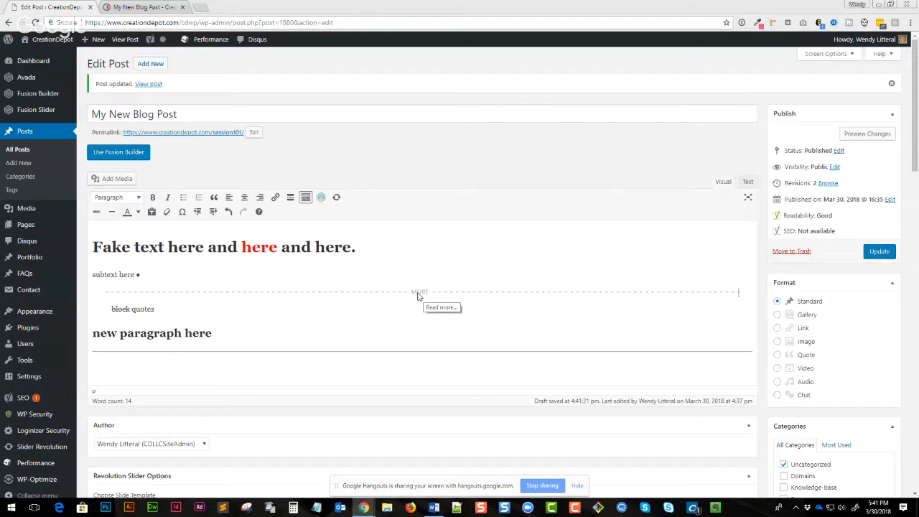
- Delete the Read More tag below the subtext line
drag(92, 244, 185, 277)
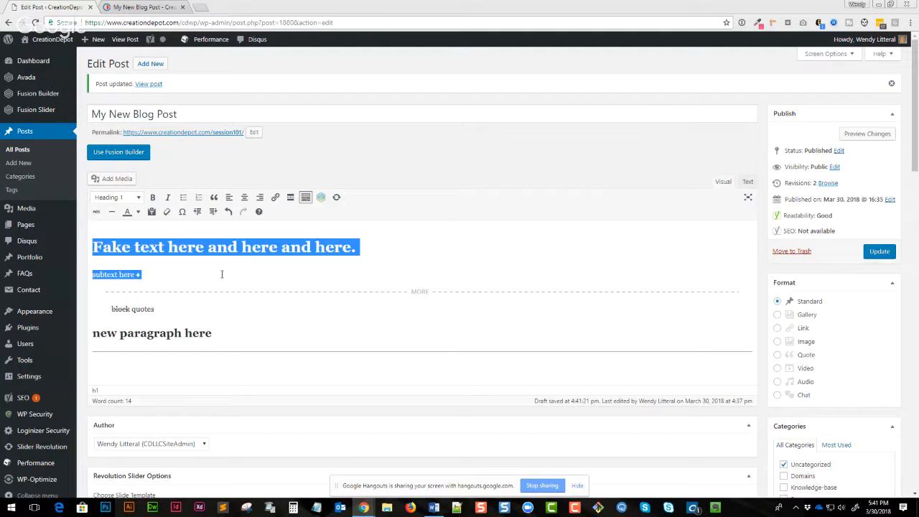
click(285, 275)
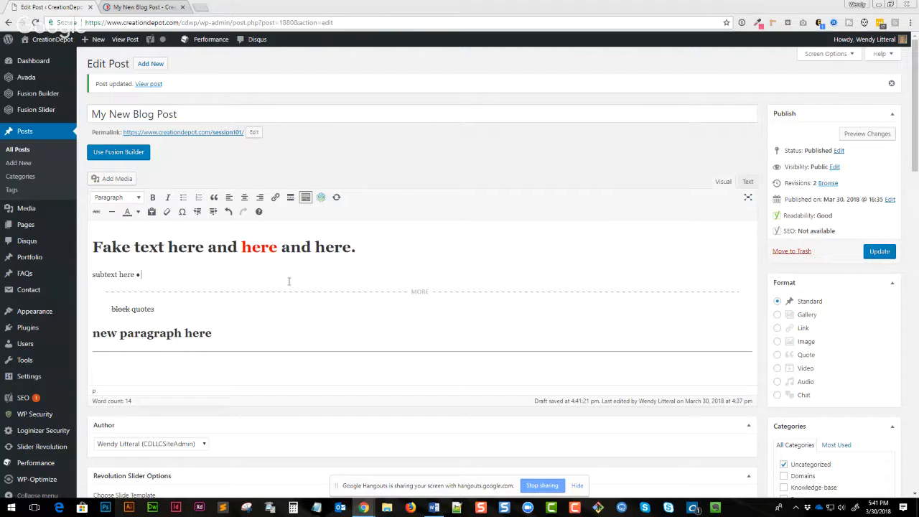
click(431, 293)
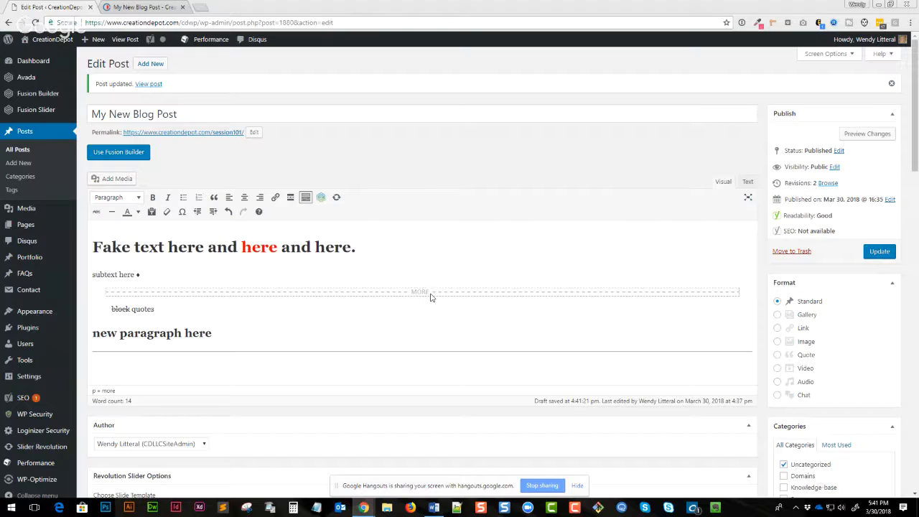
key(Delete)
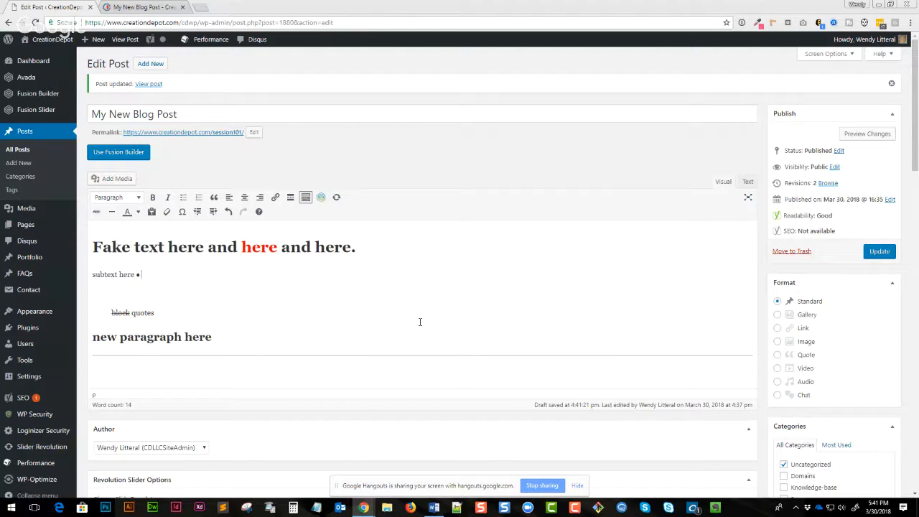
- Update the post and open its permalink in a new tab
scroll(420, 322, down, 3)
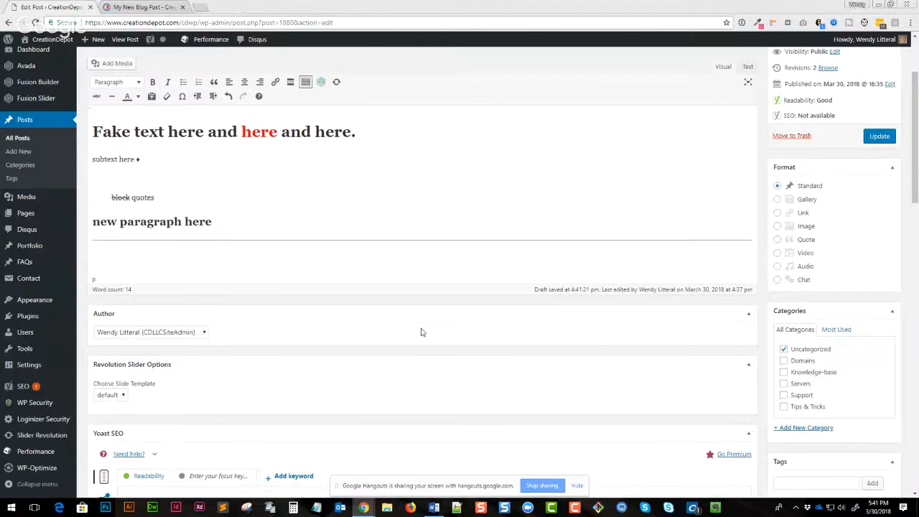
click(874, 138)
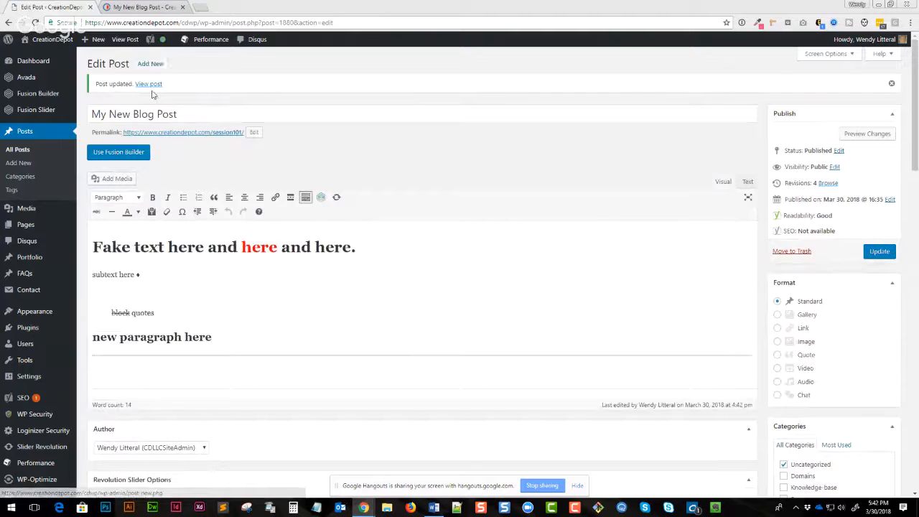
right_click(177, 136)
click(208, 140)
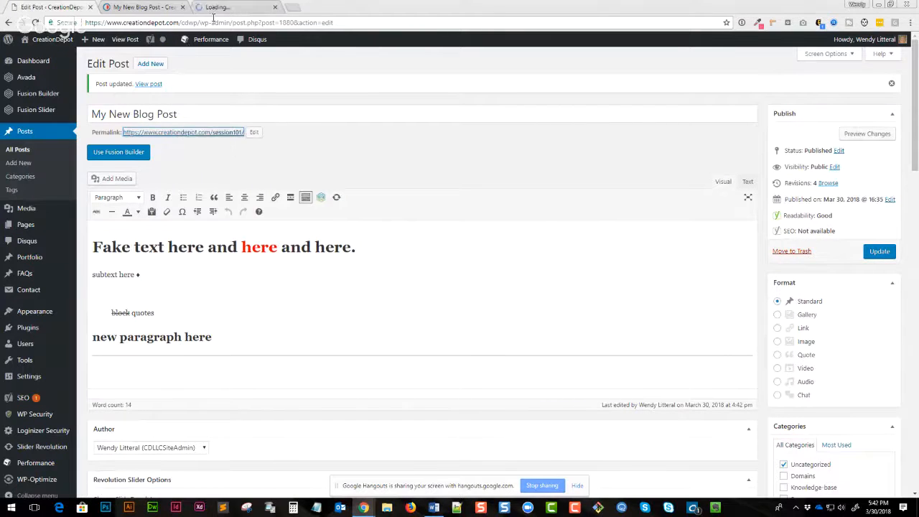
click(230, 8)
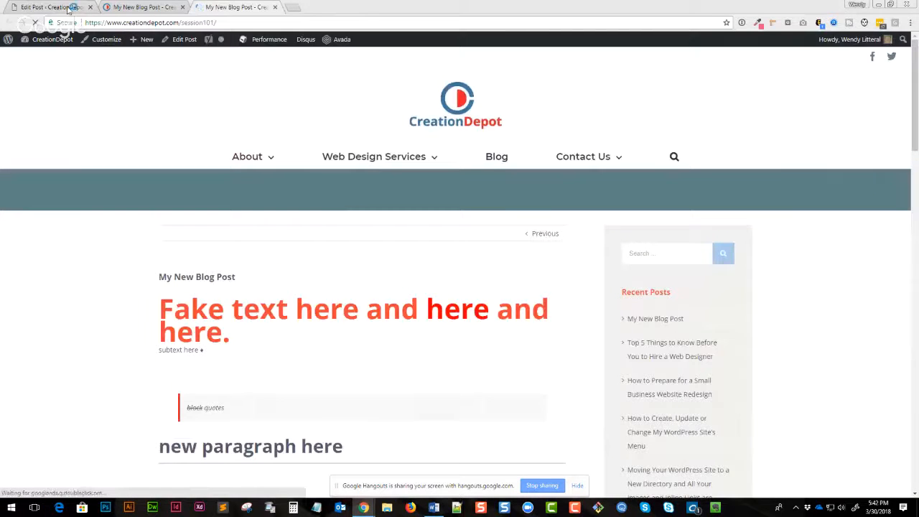
- View the updated post on the site and return to editing it
click(68, 9)
click(149, 83)
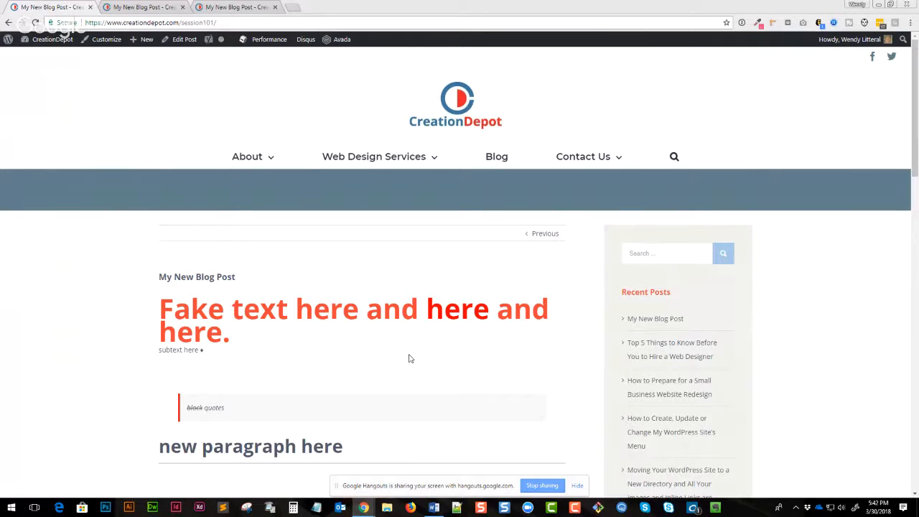
click(181, 43)
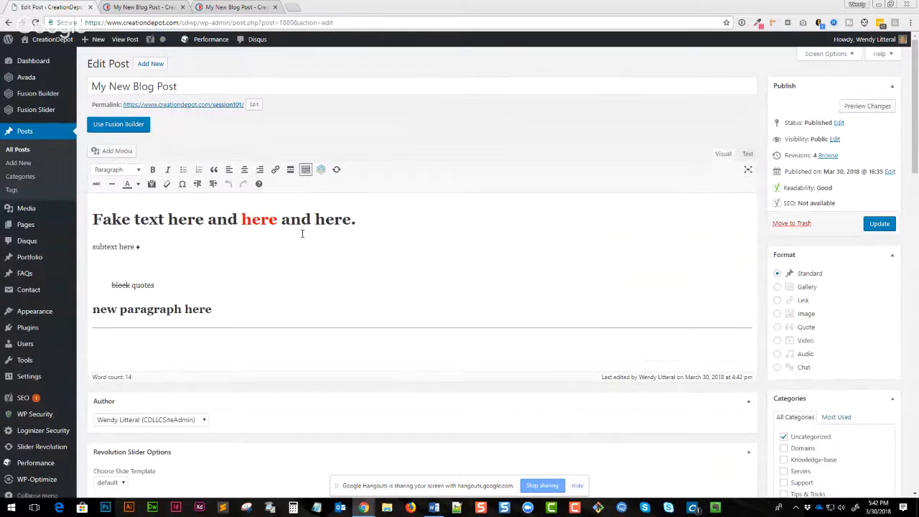
- Assign the post to the Knowledge-base category instead of Uncategorized and update it
scroll(680, 406, down, 3)
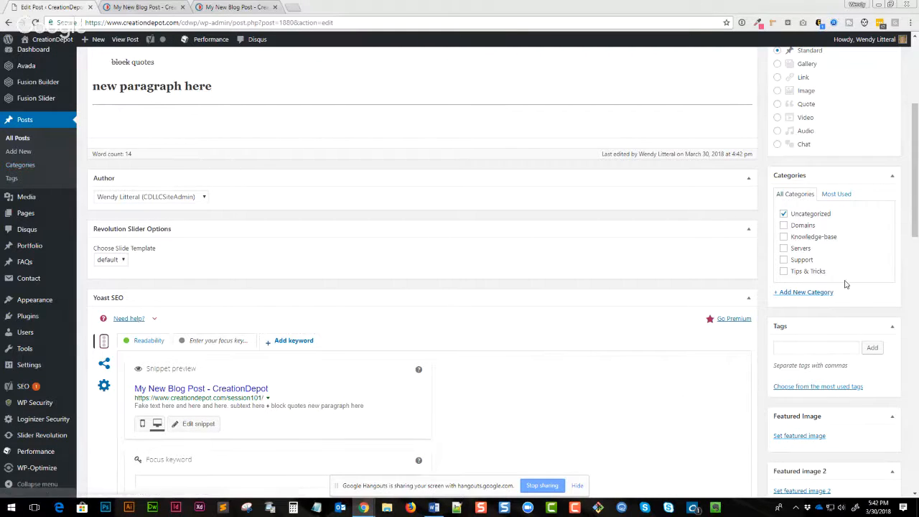
click(783, 213)
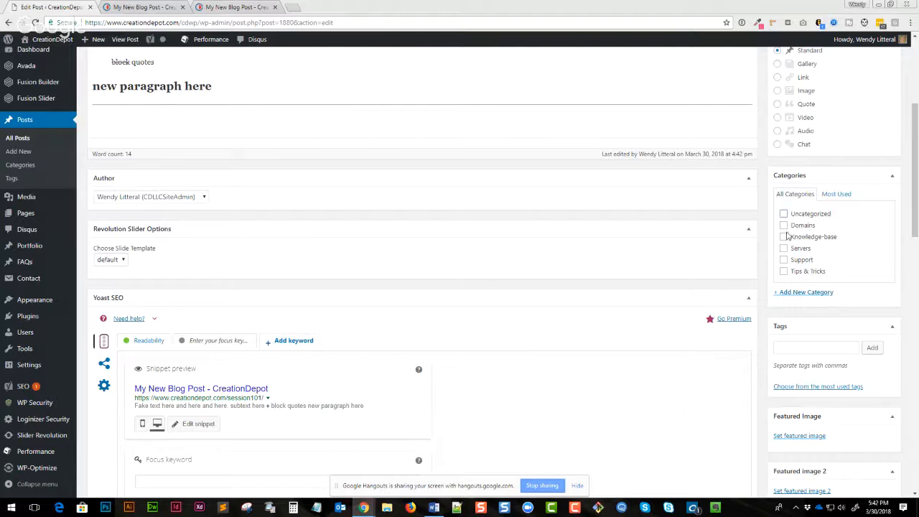
click(782, 237)
scroll(852, 277, up, 3)
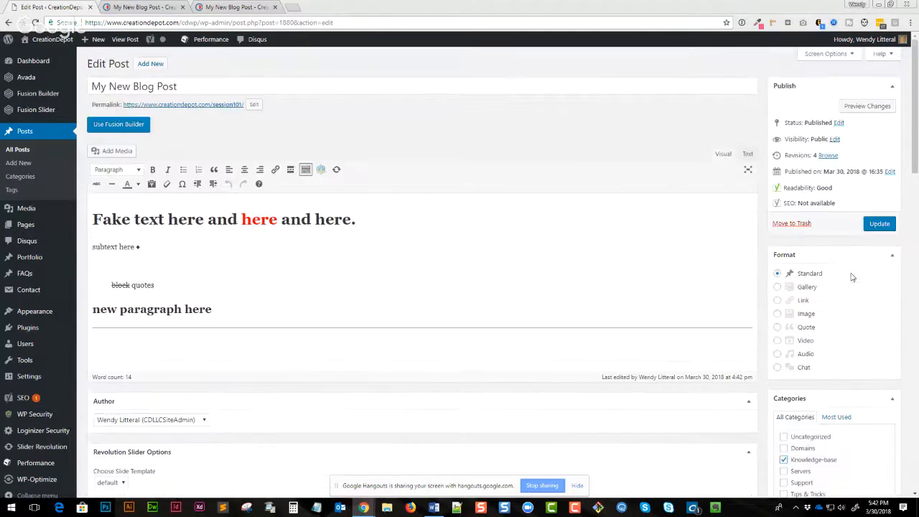
click(877, 223)
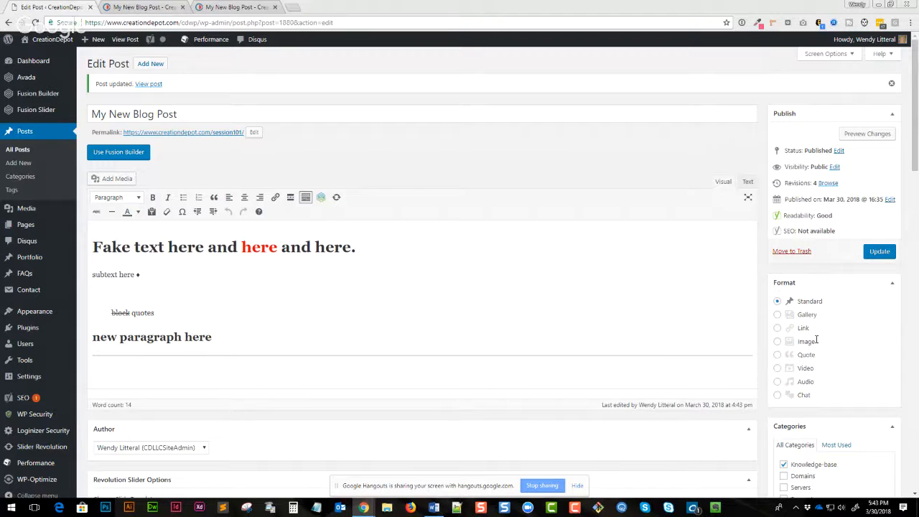
- View the published post and scroll through the page to review its layout
click(149, 85)
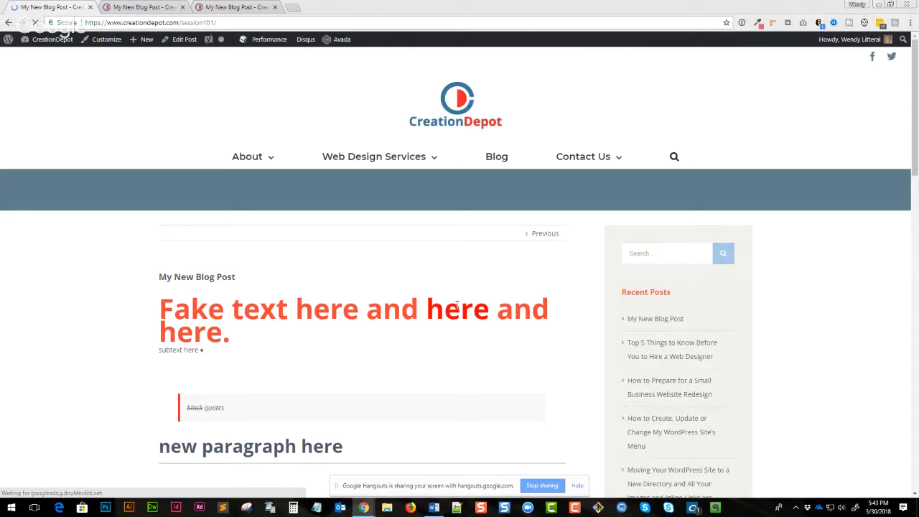
scroll(454, 313, down, 2)
scroll(455, 314, down, 3)
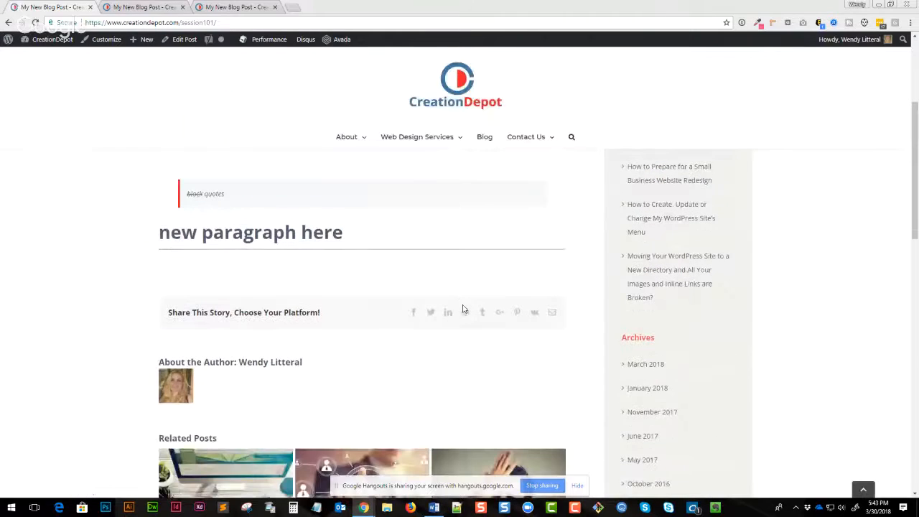
scroll(463, 309, down, 4)
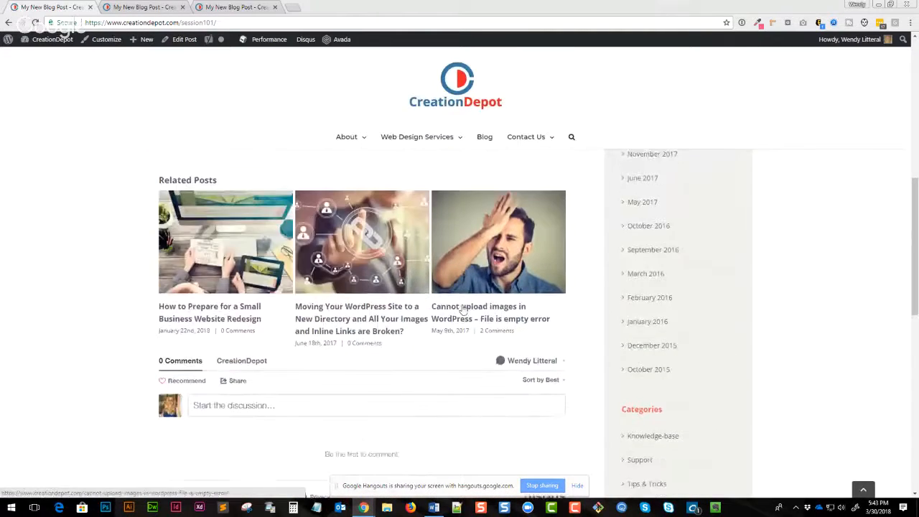
scroll(461, 303, up, 2)
scroll(461, 302, up, 3)
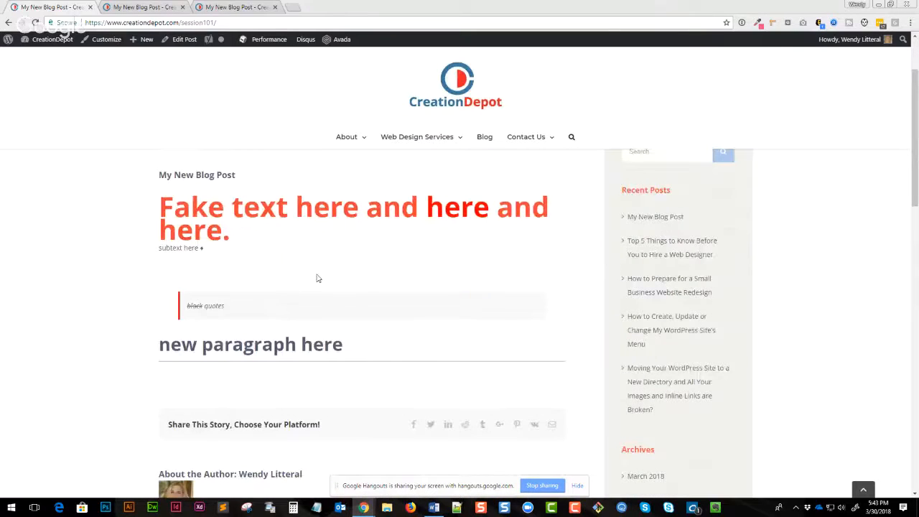
scroll(318, 279, down, 6)
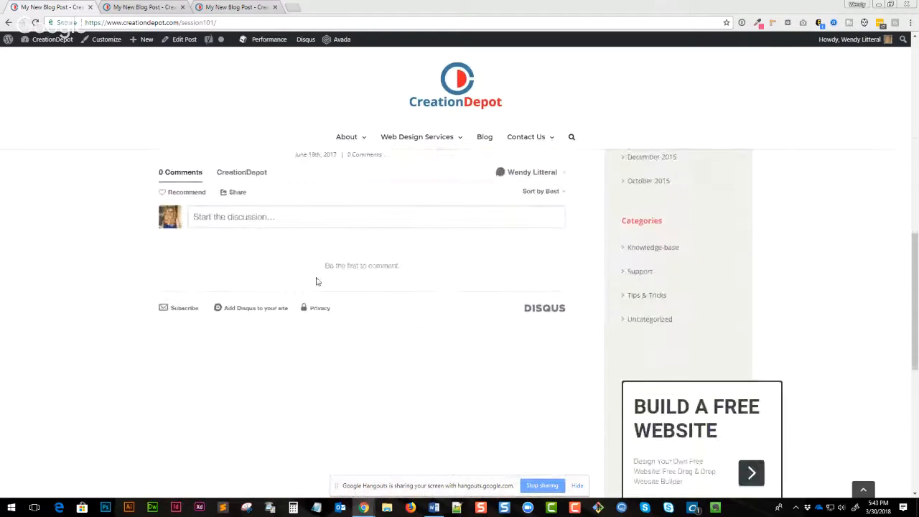
scroll(318, 283, up, 6)
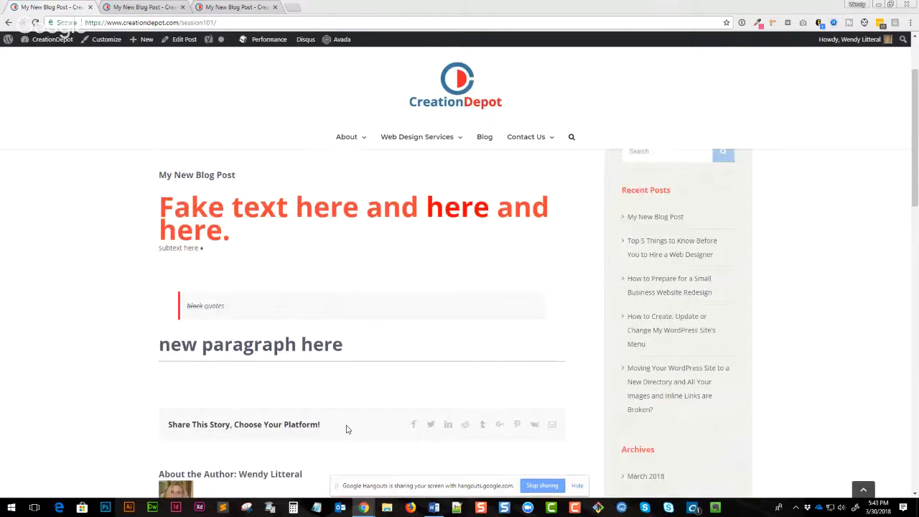
scroll(345, 428, down, 2)
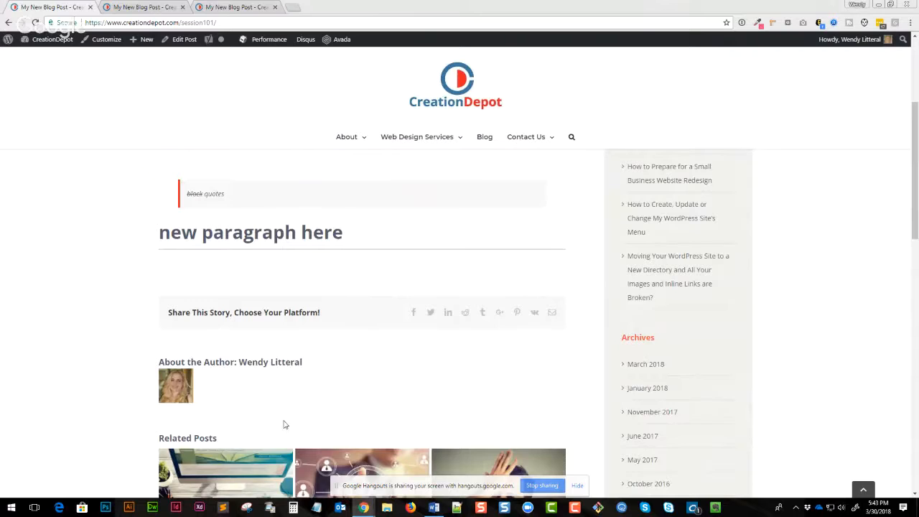
scroll(680, 407, down, 4)
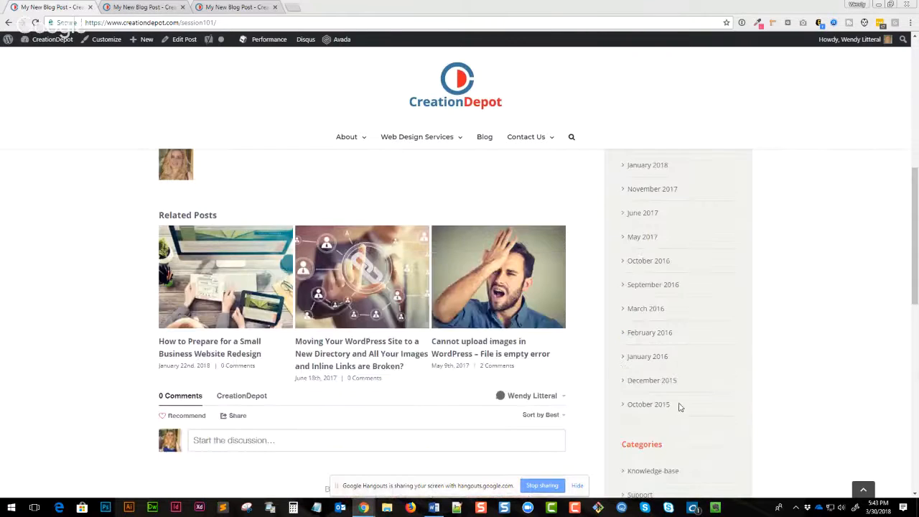
scroll(681, 407, down, 4)
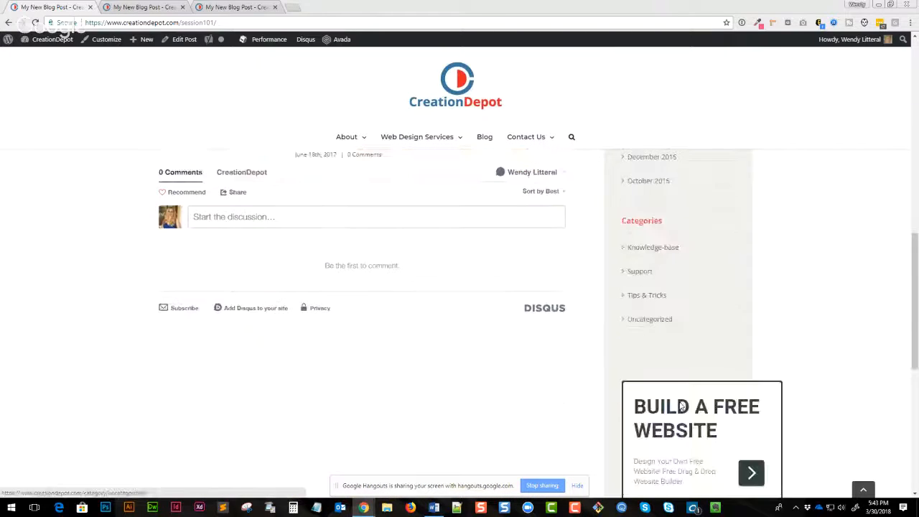
- Open the Knowledge-base category archive, examine its URL and listed posts, then reopen My New Blog Post
click(651, 253)
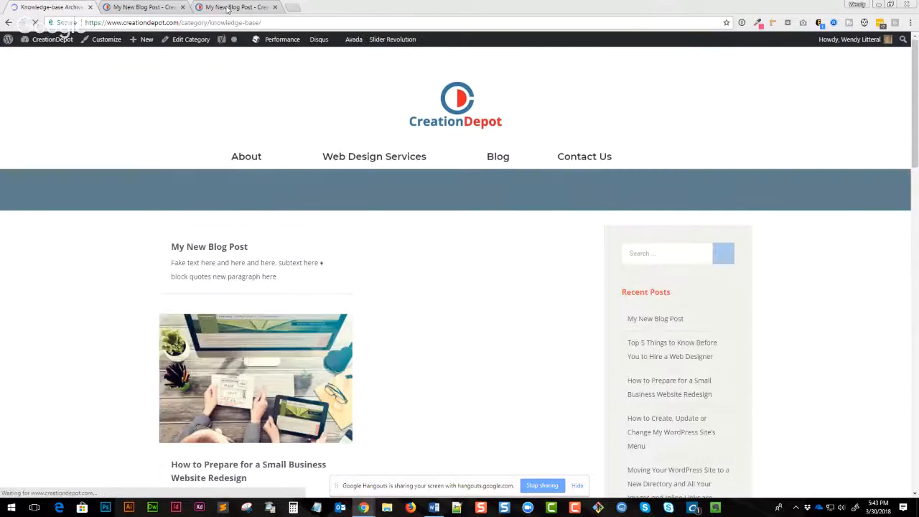
drag(179, 23, 261, 22)
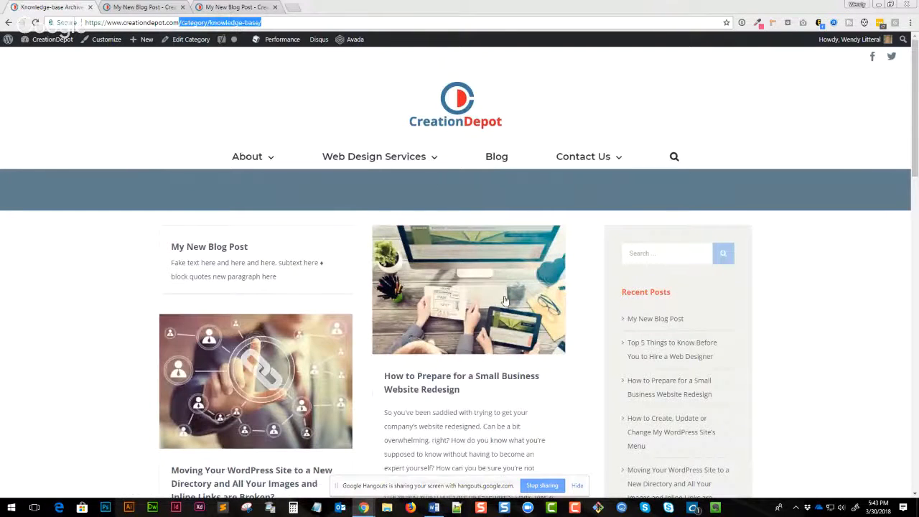
scroll(349, 270, down, 5)
scroll(430, 278, down, 2)
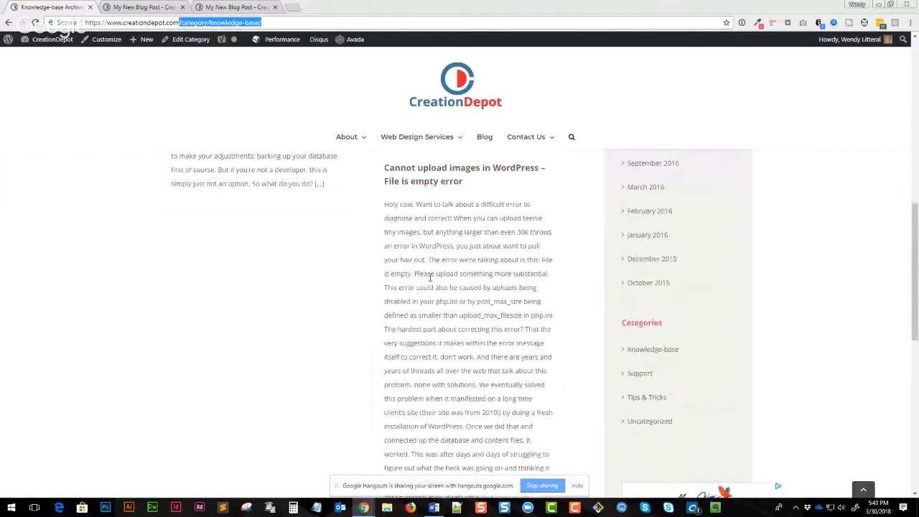
scroll(431, 279, down, 1)
scroll(431, 285, up, 4)
scroll(431, 287, up, 5)
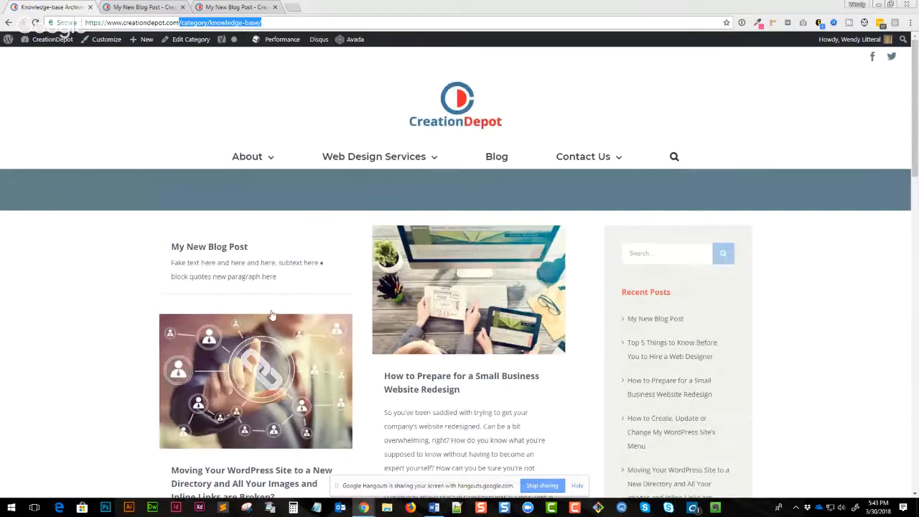
click(214, 252)
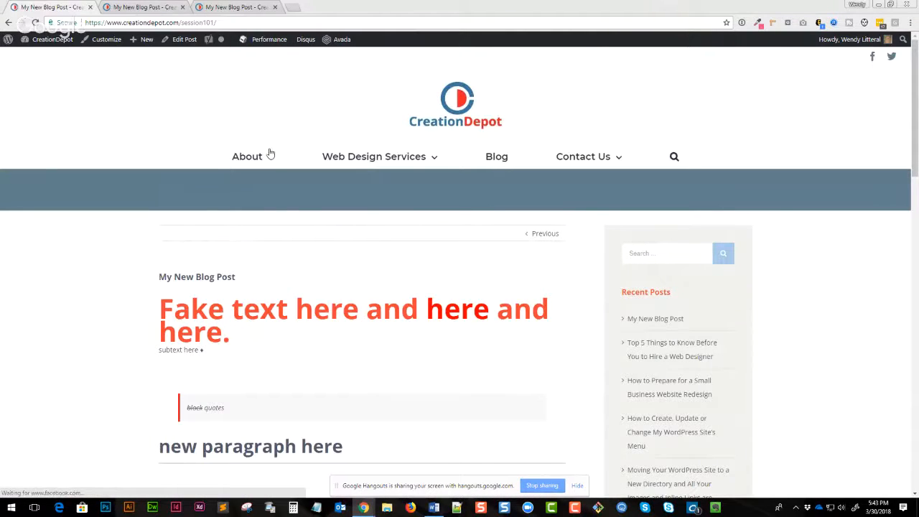
- Go to the site's admin Dashboard
mouse_move(266, 152)
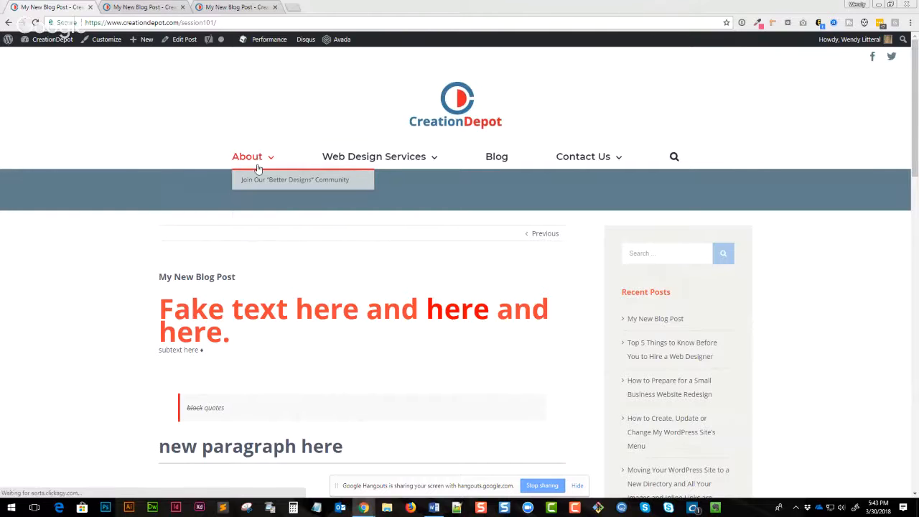
mouse_move(40, 42)
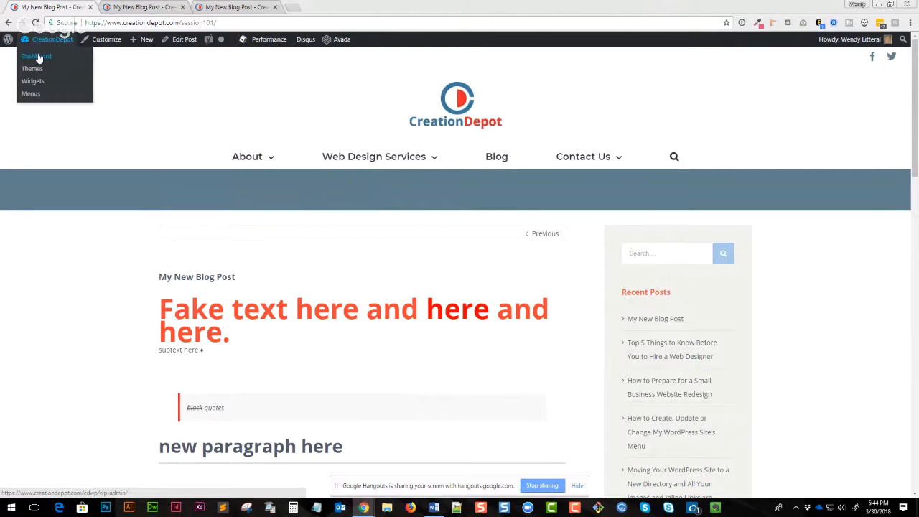
click(38, 57)
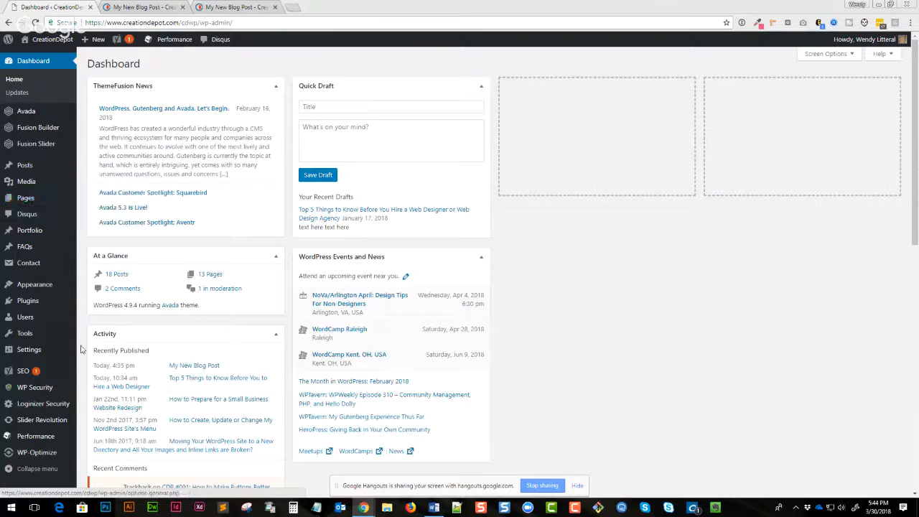
- Open the Permalink Settings page and review its options
mouse_move(40, 286)
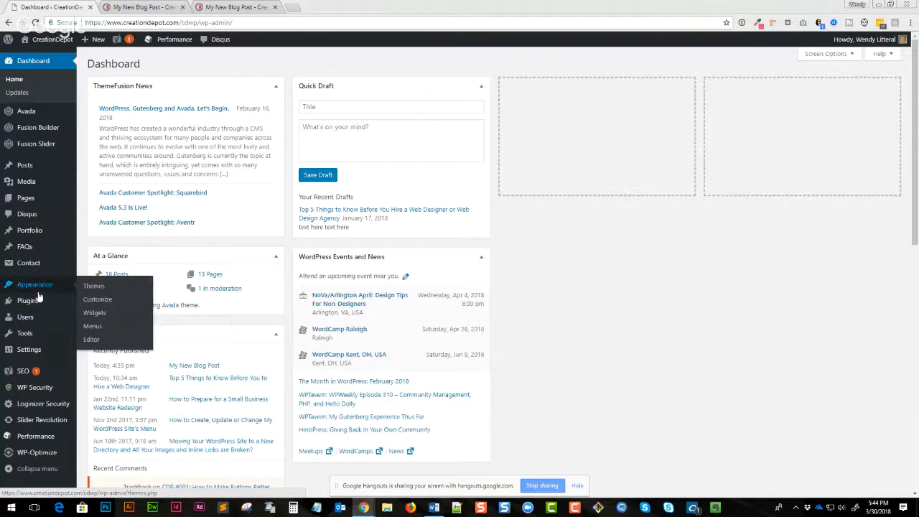
mouse_move(26, 338)
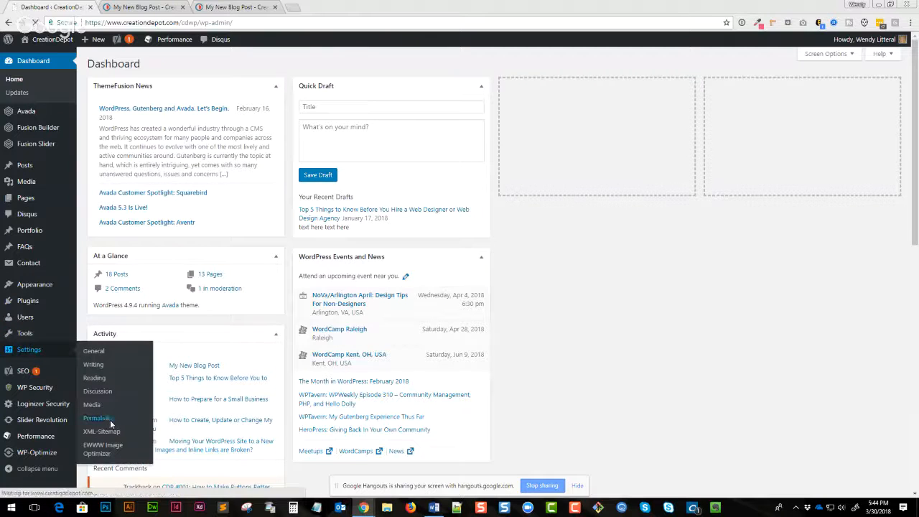
click(109, 419)
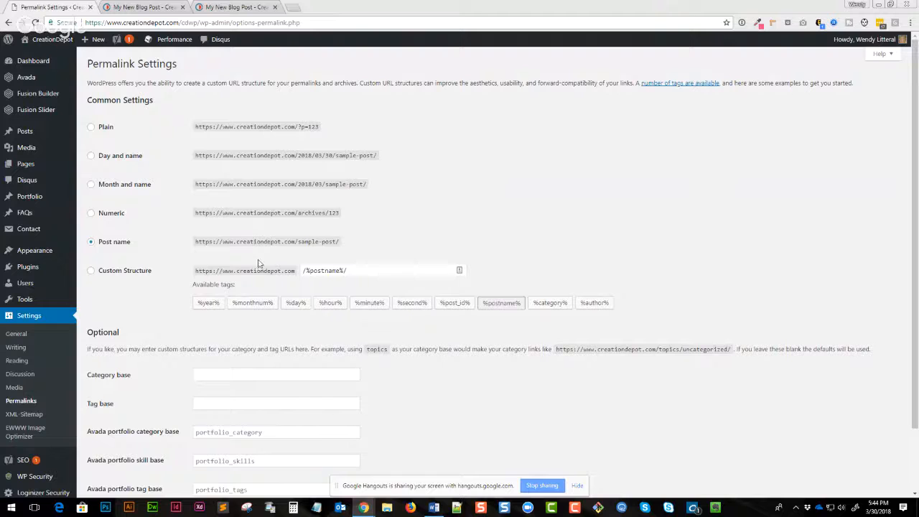
scroll(290, 301, down, 1)
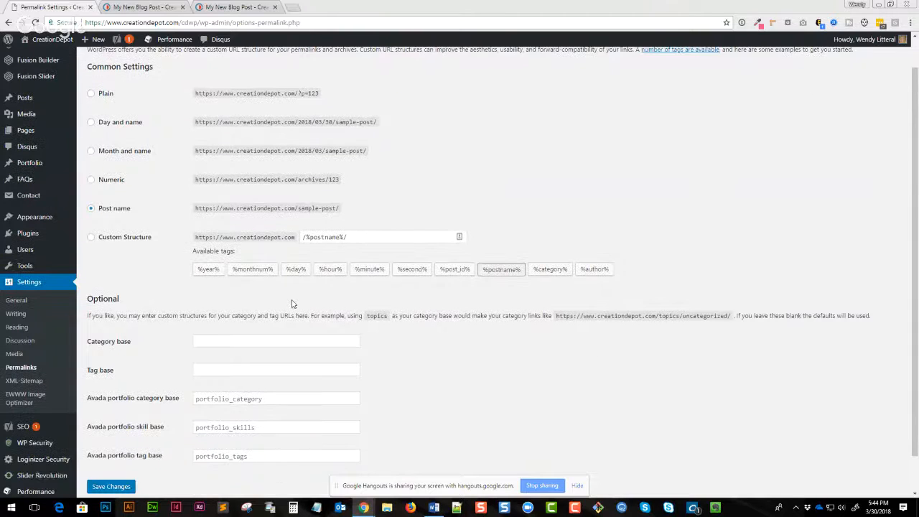
- Examine the example URLs shown for each common permalink option, highlighting the Plain and Post name formats
scroll(292, 304, down, 1)
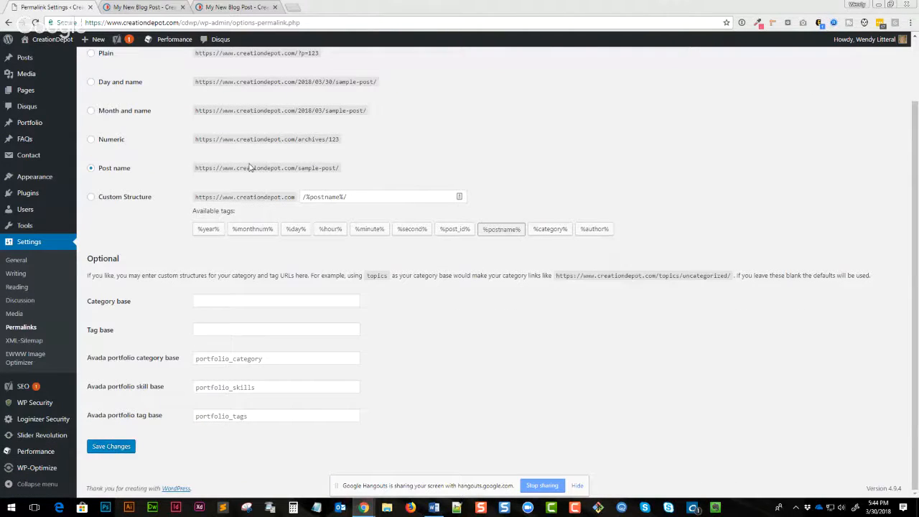
scroll(345, 177, up, 2)
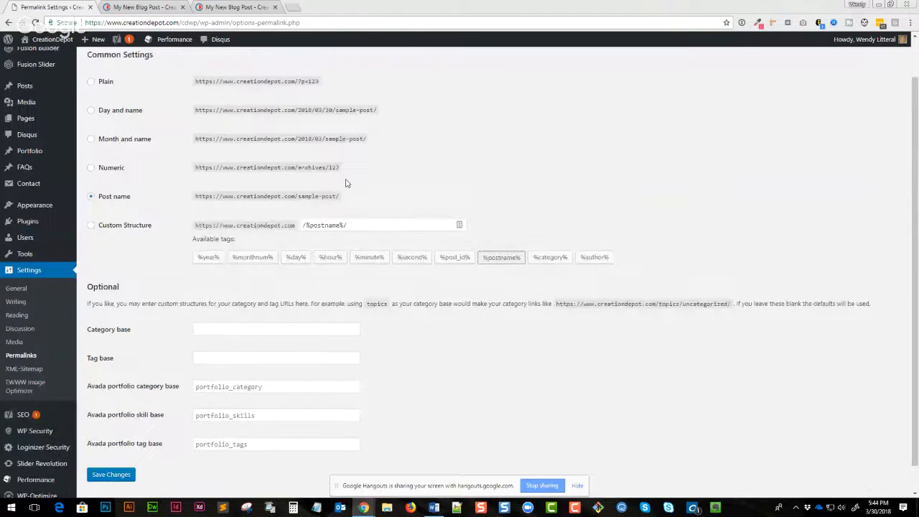
drag(331, 242, 245, 242)
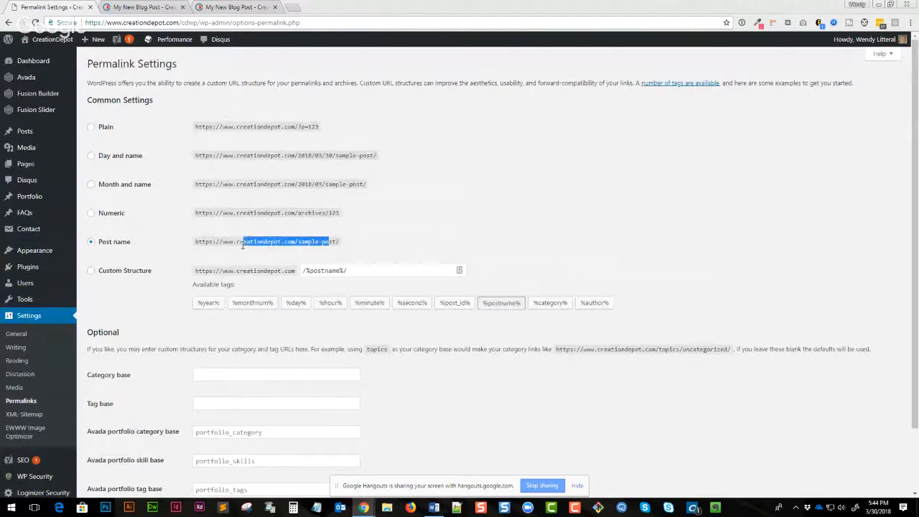
drag(300, 126, 319, 128)
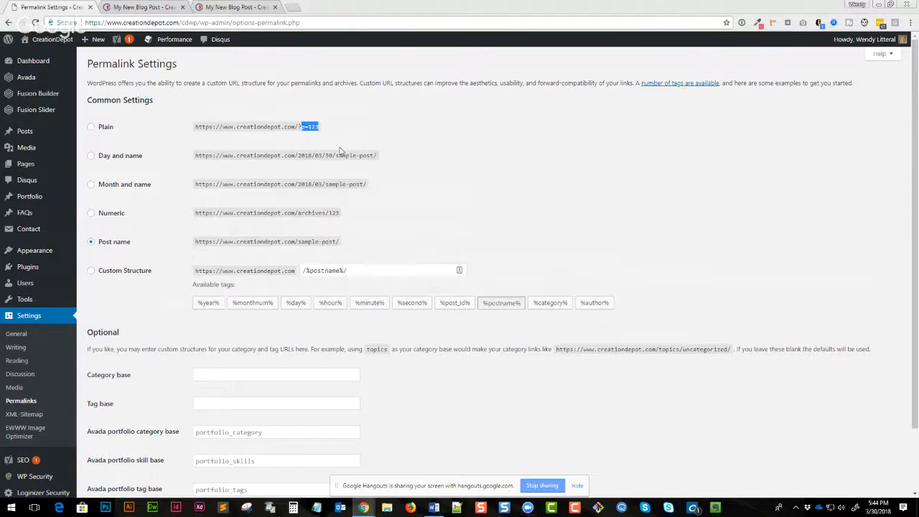
click(408, 188)
drag(340, 244, 195, 241)
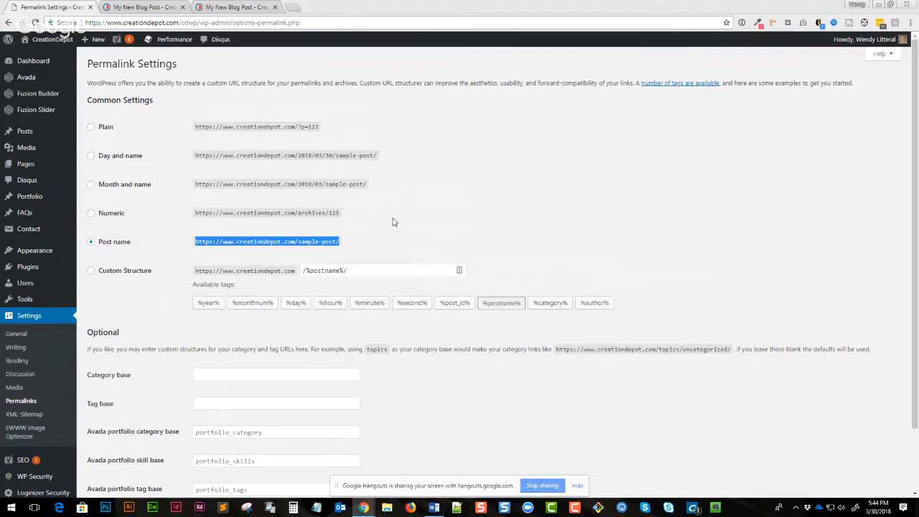
- Try a custom permalink structure by adding the %author% tag after %postname%, without saving it
click(364, 267)
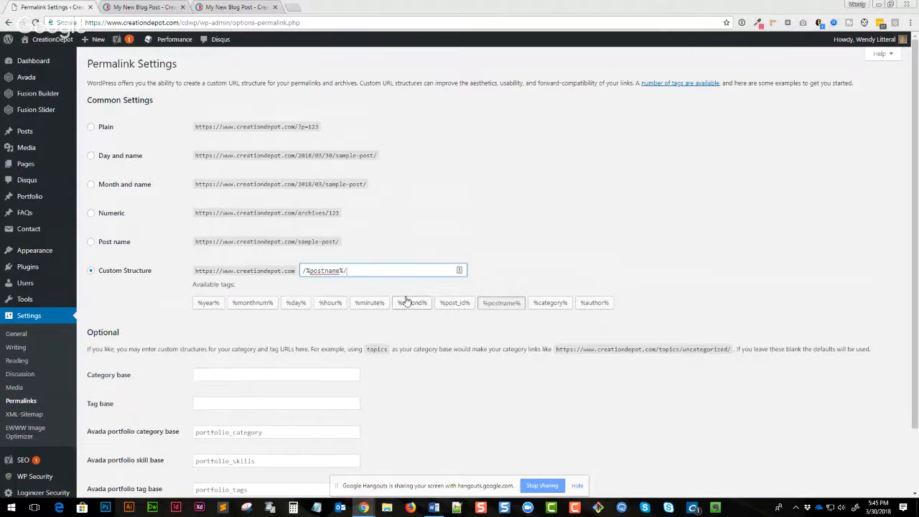
click(593, 302)
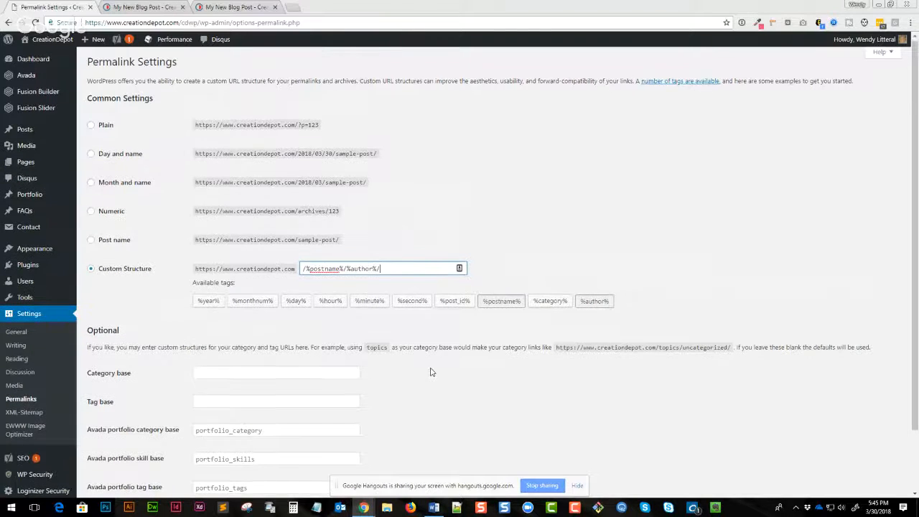
scroll(430, 371, down, 2)
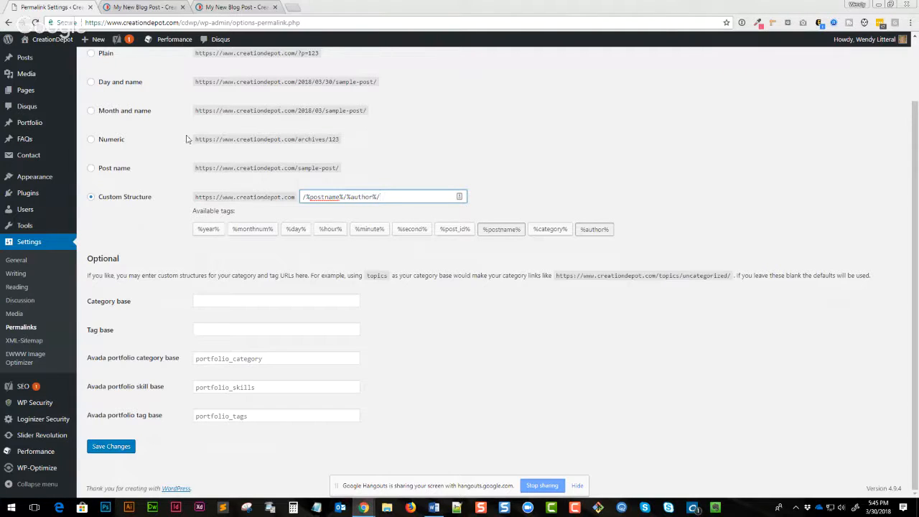
- Return to the post, open it for editing, and reschedule its publish date to April 2, 2018 at 16:35
key(alt+Left)
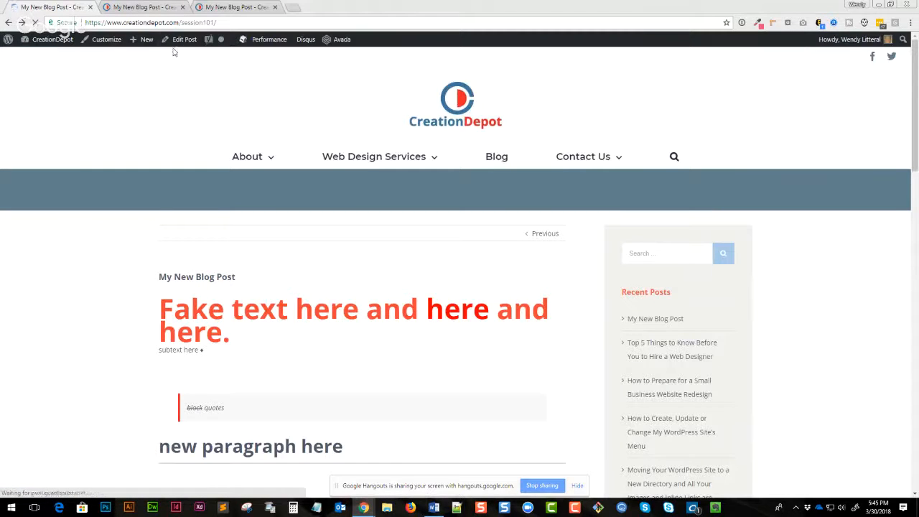
click(178, 41)
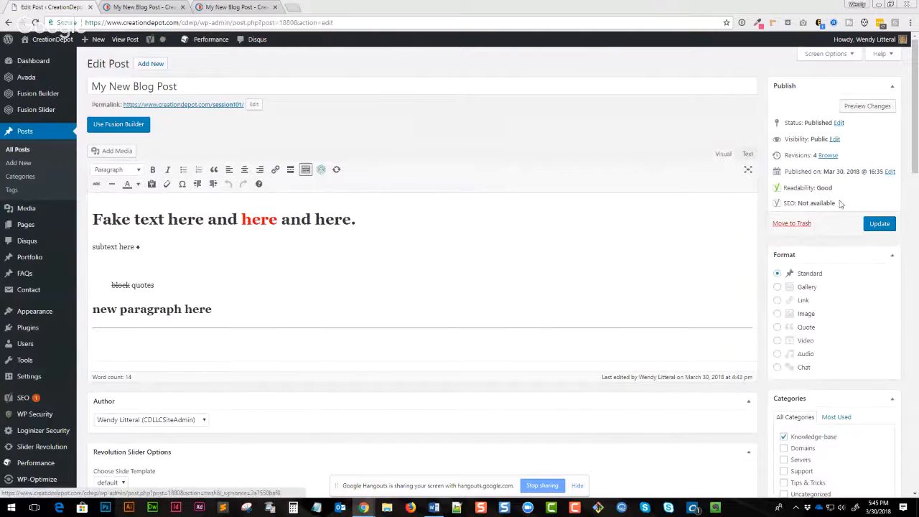
click(889, 171)
click(798, 186)
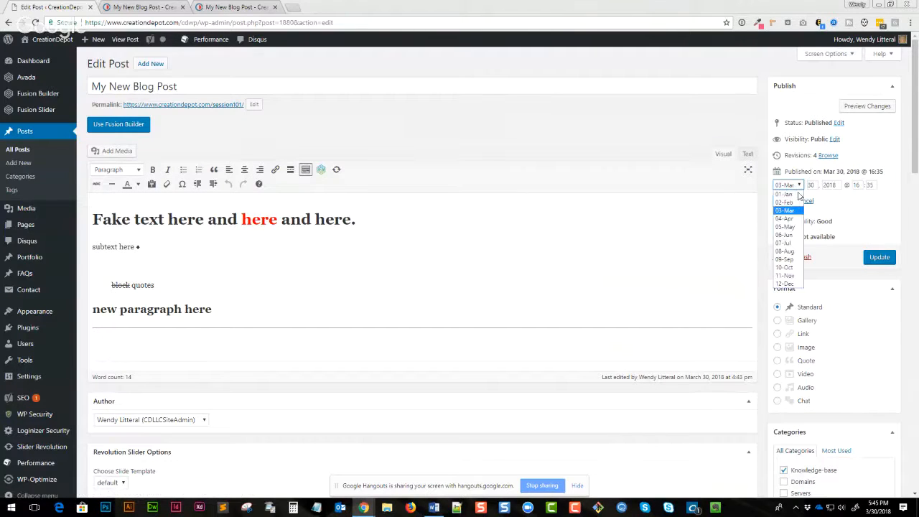
click(795, 210)
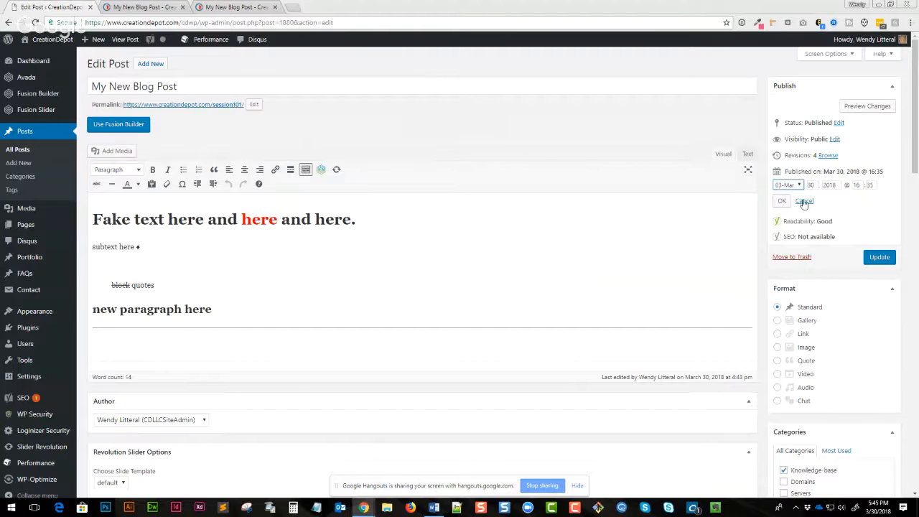
click(812, 185)
click(797, 186)
click(791, 218)
drag(815, 185, 802, 188)
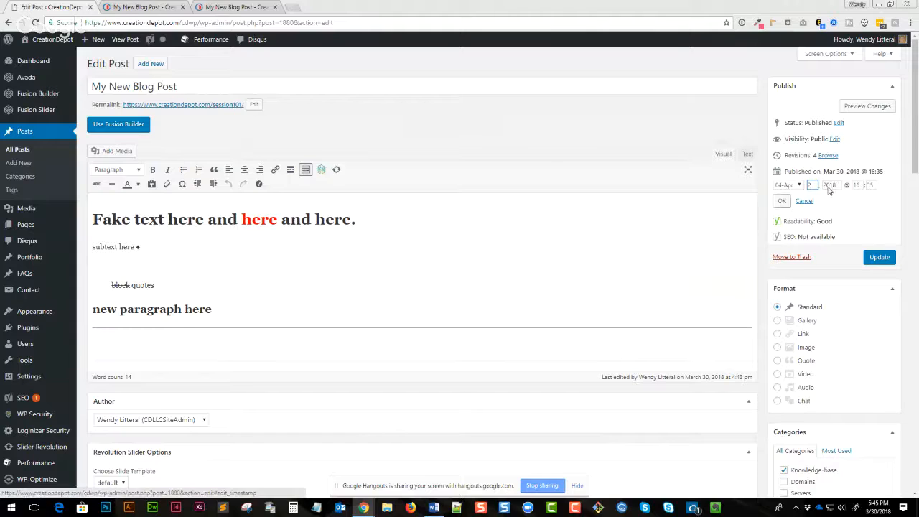
double_click(856, 185)
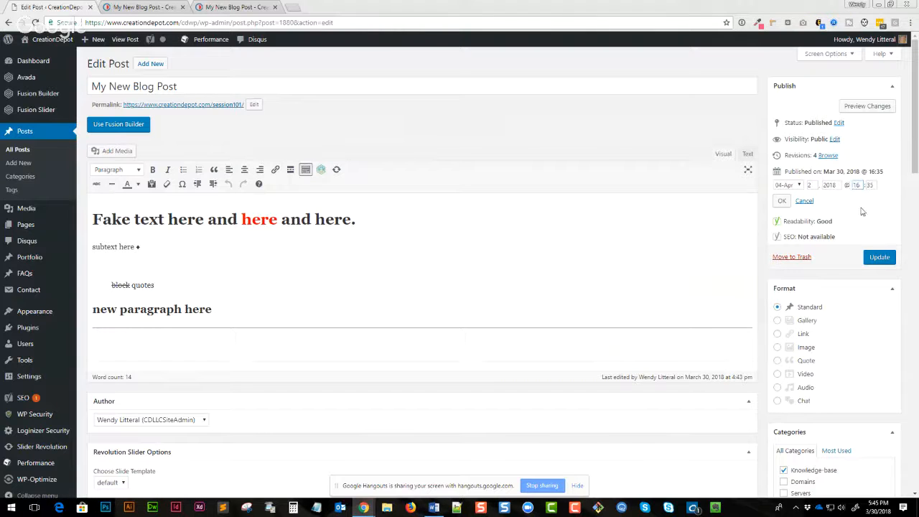
click(781, 201)
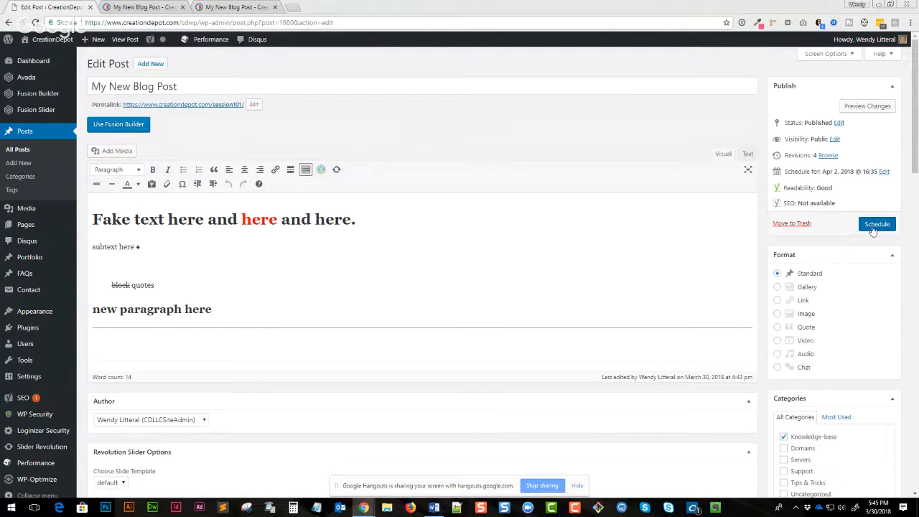
click(873, 230)
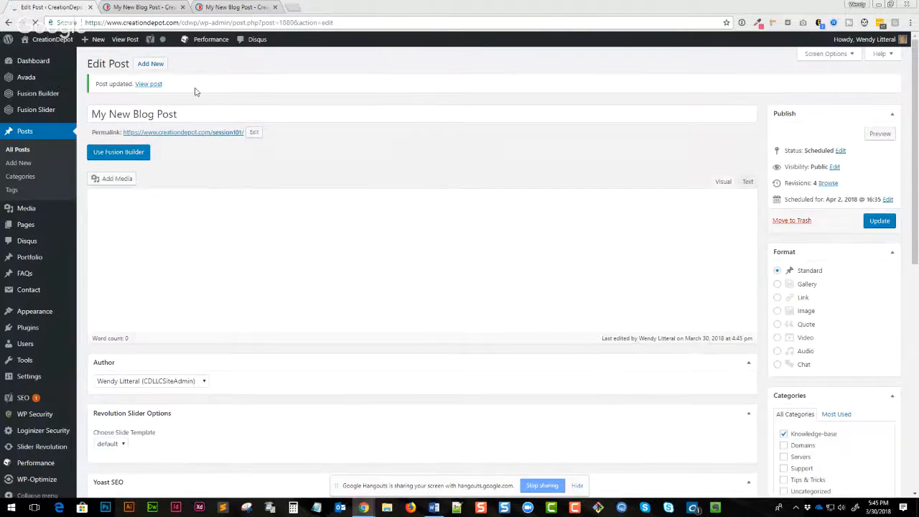
- View the scheduled post on the site and examine its page and address
click(151, 85)
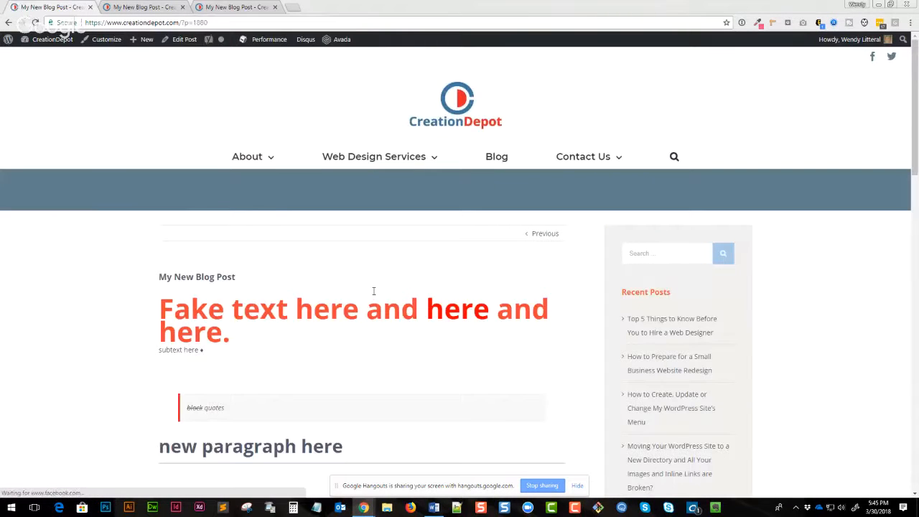
scroll(373, 291, down, 2)
scroll(372, 292, down, 3)
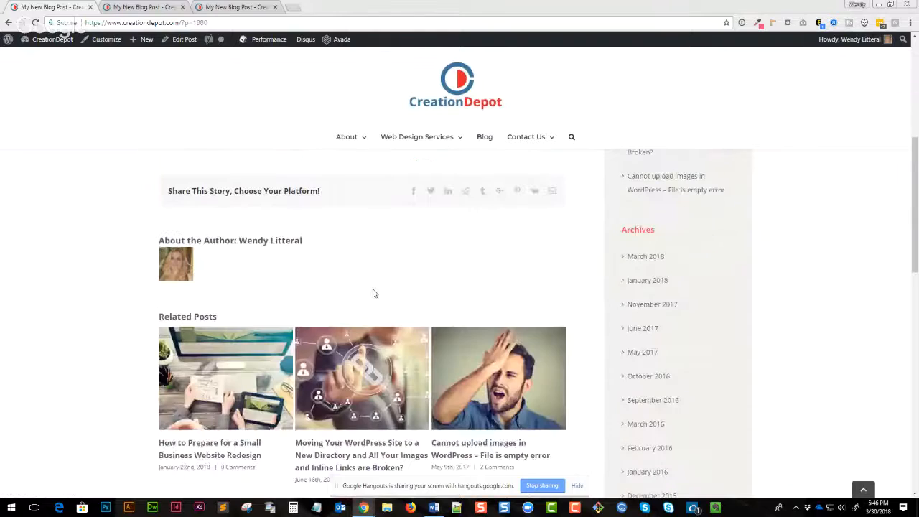
drag(206, 23, 184, 23)
scroll(329, 295, up, 3)
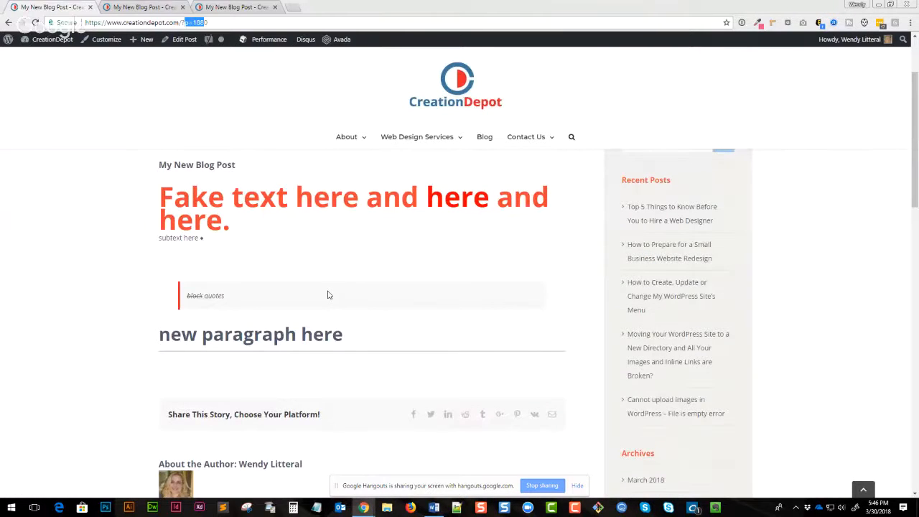
scroll(330, 290, up, 2)
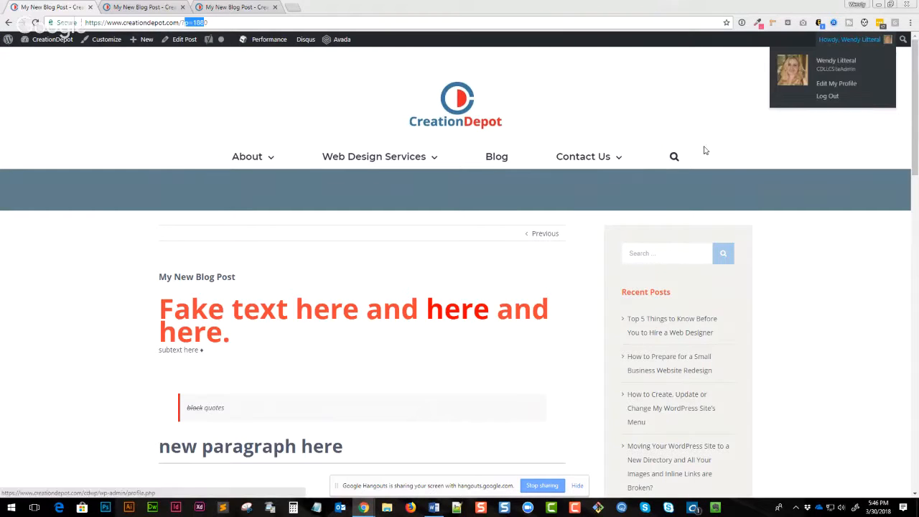
click(531, 291)
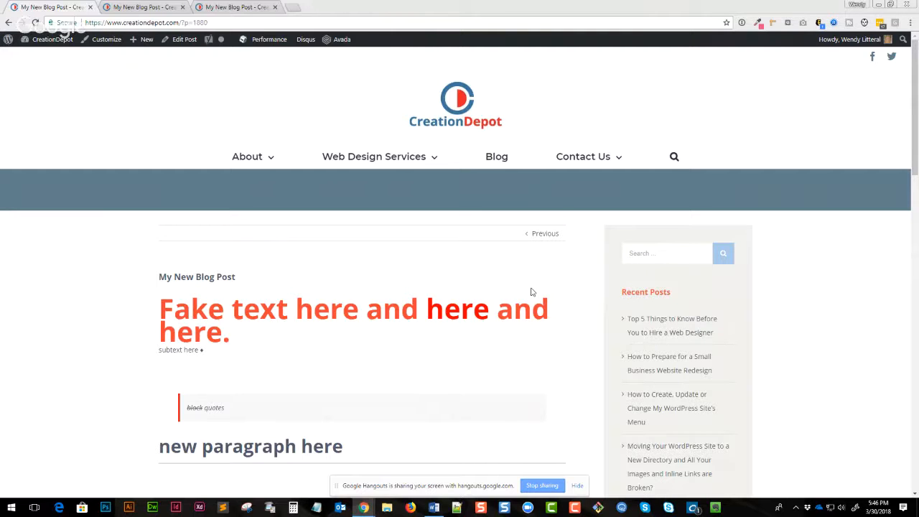
- Open the post's URL in a new incognito window to check it as a logged-out visitor, then close it
click(229, 23)
key(ctrl+c)
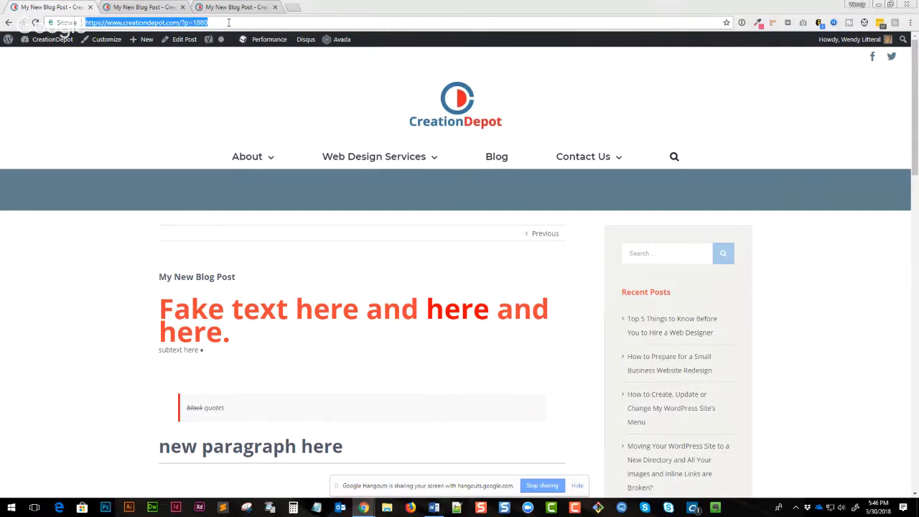
key(ctrl+shift+n)
key(ctrl+v)
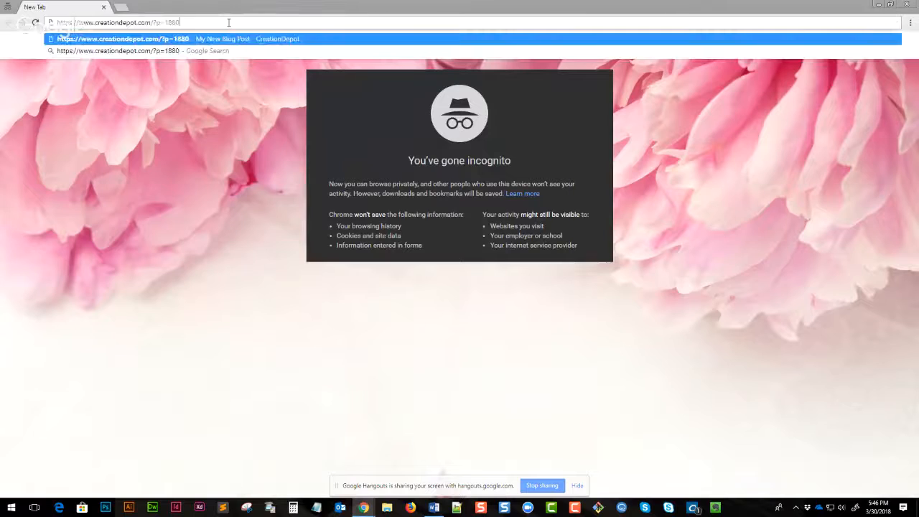
key(Return)
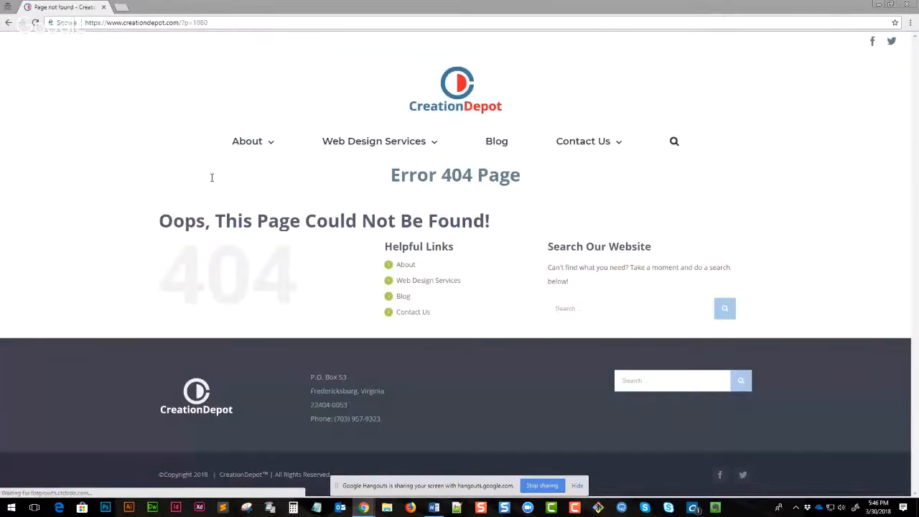
click(104, 7)
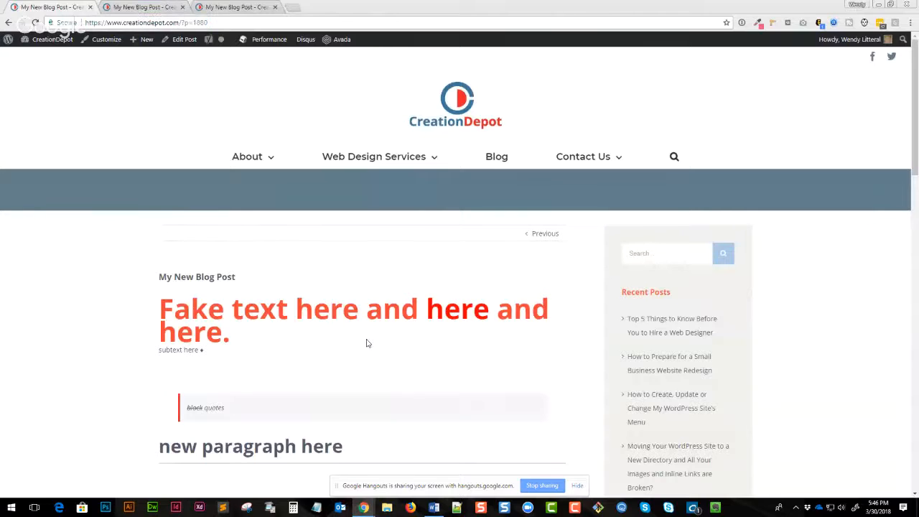
- Go to the admin Dashboard and close the extra post tabs
mouse_move(56, 43)
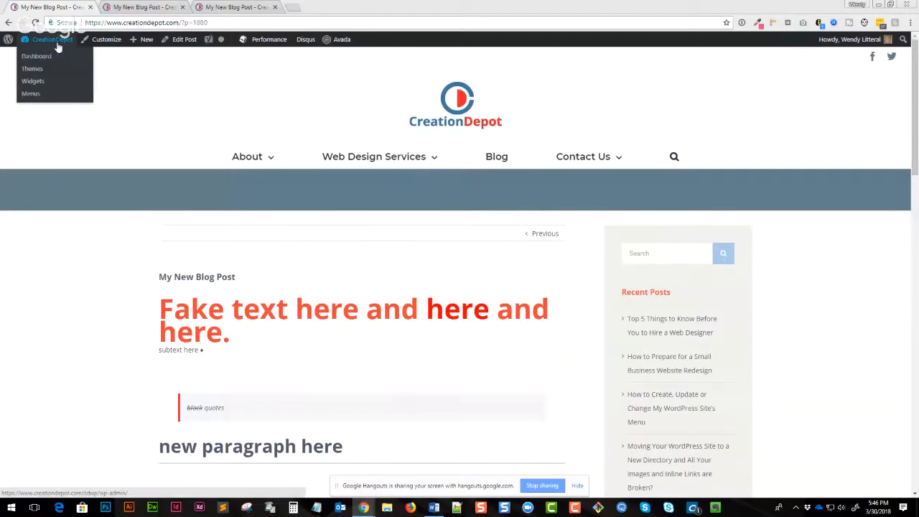
click(43, 57)
click(167, 8)
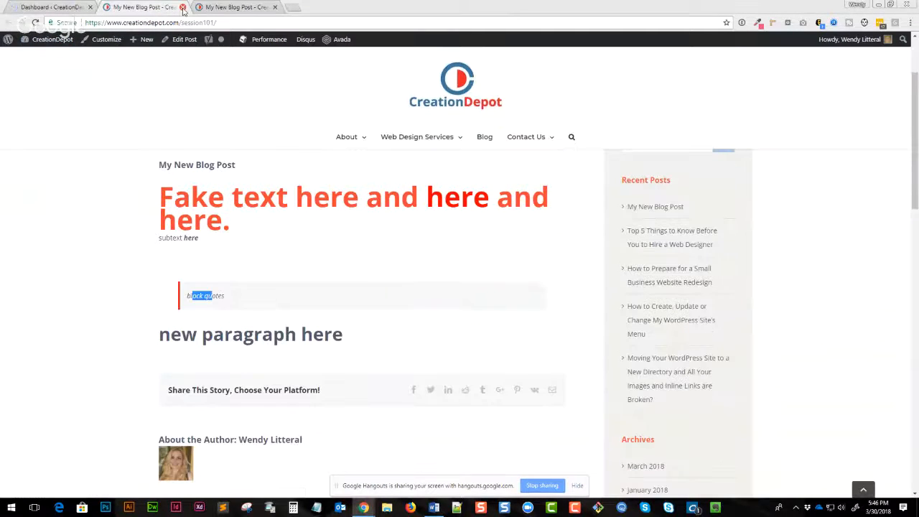
click(183, 8)
click(183, 8)
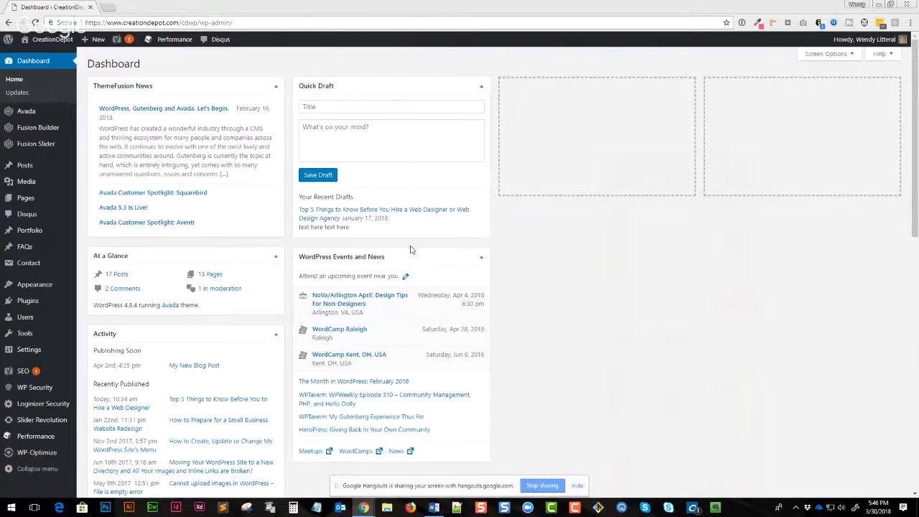
- Visit the live site and browse the Contact page and the Free 30-Minute WordPress Training page
mouse_move(26, 201)
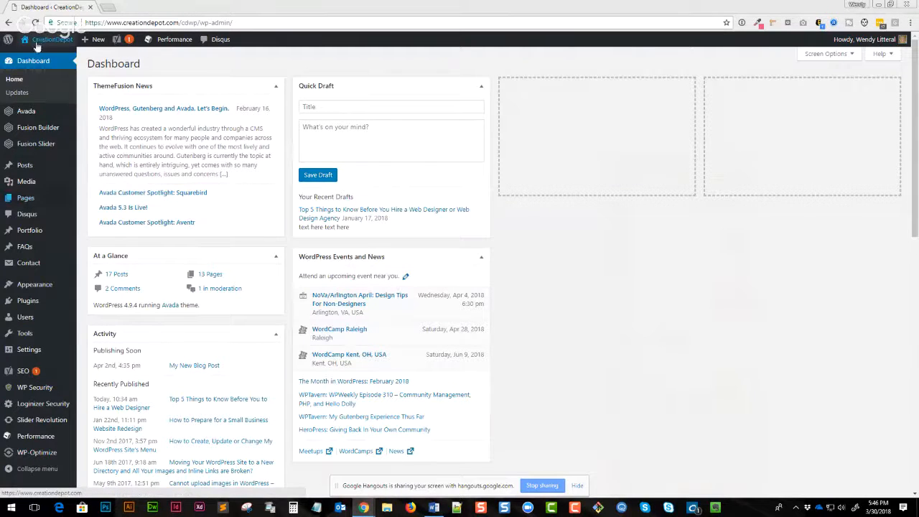
click(41, 42)
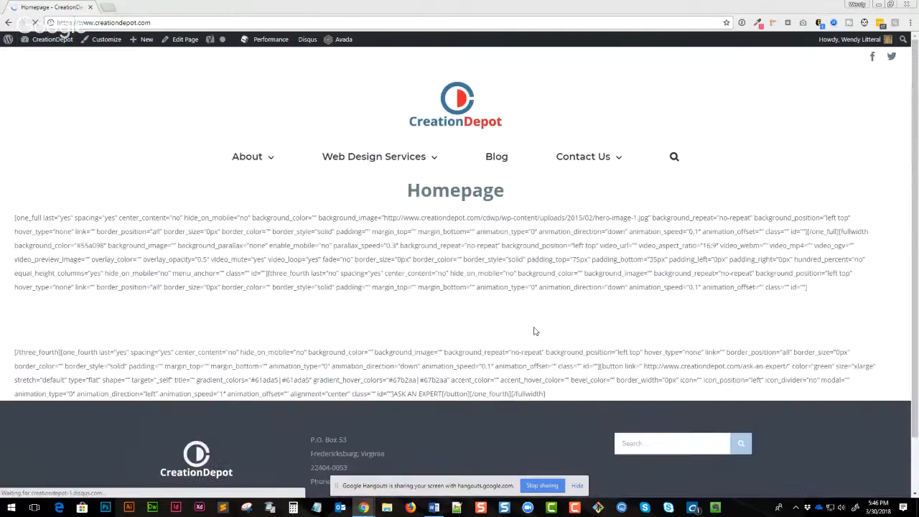
drag(303, 244, 509, 327)
click(631, 351)
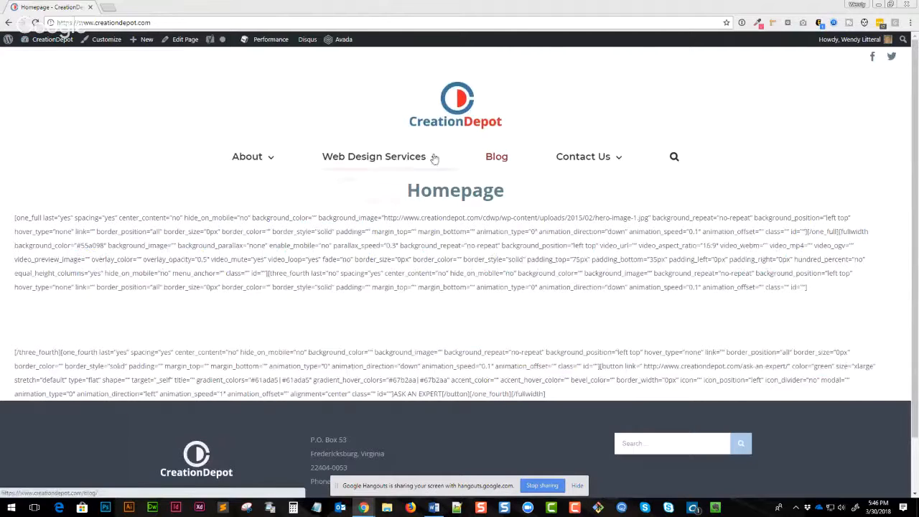
click(574, 158)
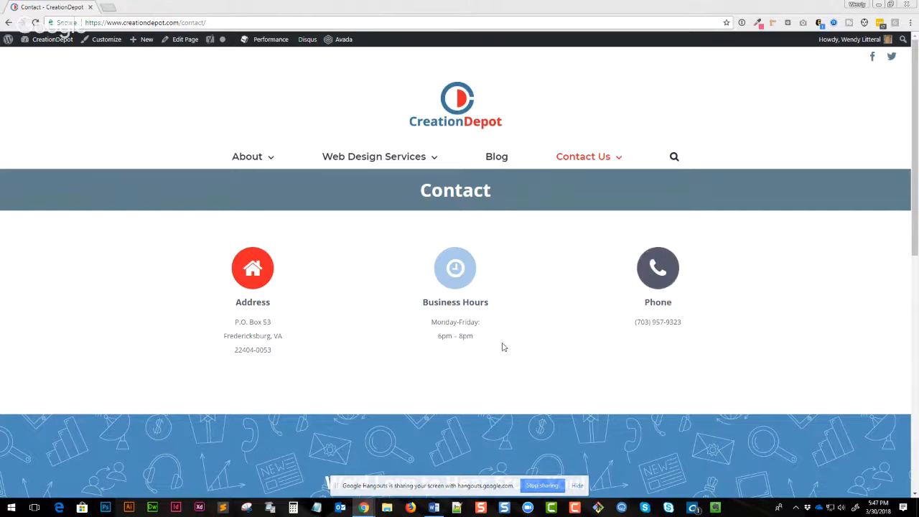
mouse_move(600, 172)
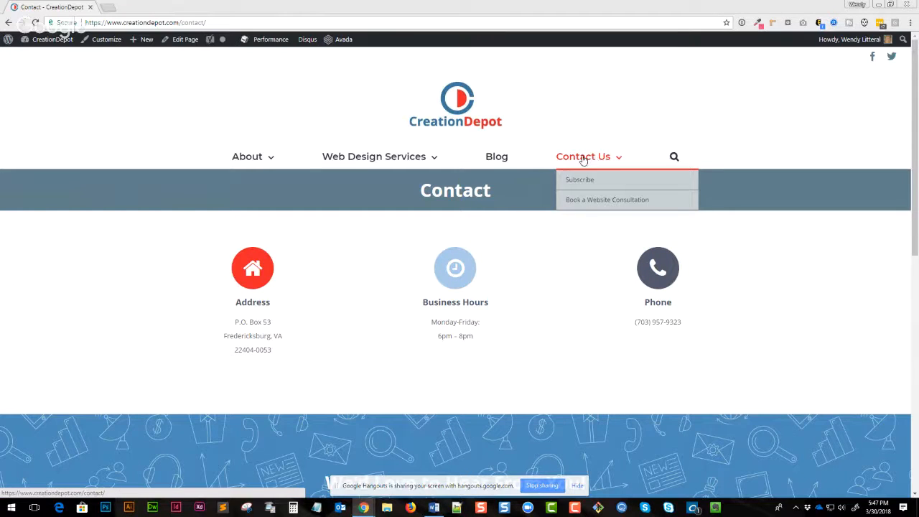
mouse_move(381, 168)
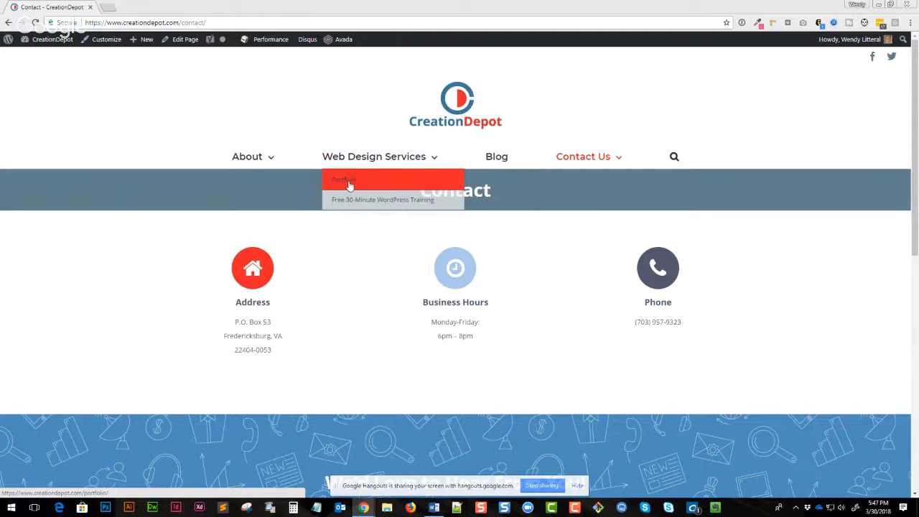
click(399, 201)
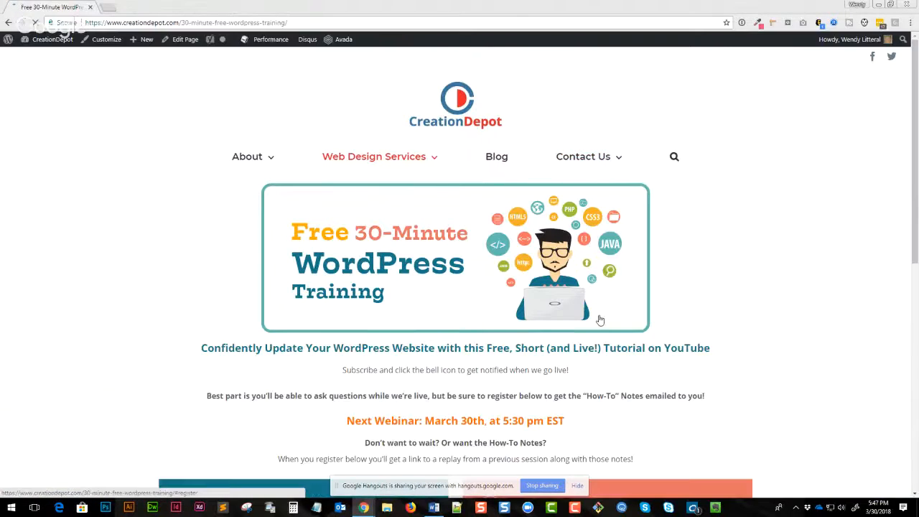
mouse_move(594, 151)
scroll(628, 343, down, 2)
scroll(628, 343, up, 2)
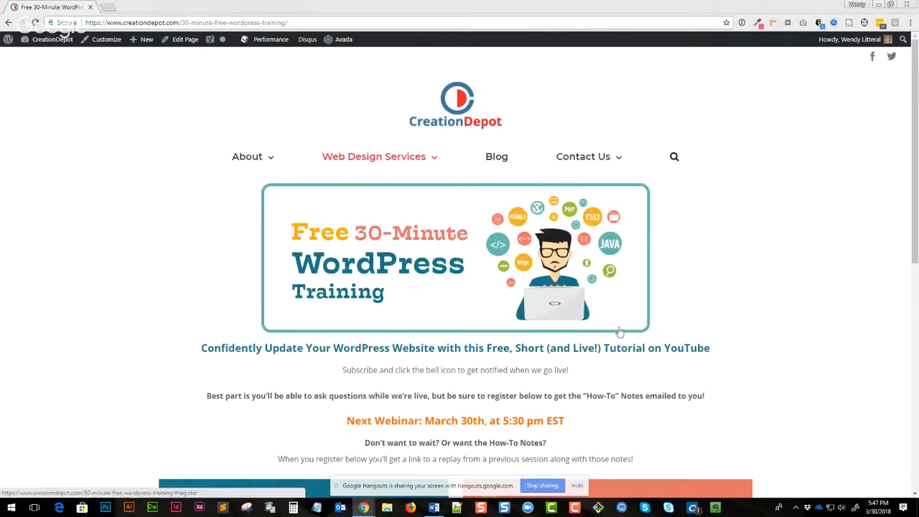
mouse_move(248, 163)
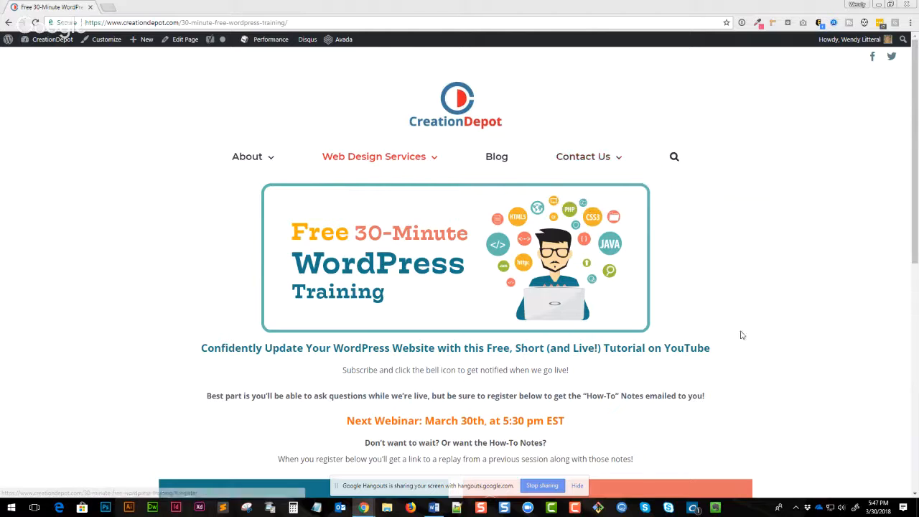
- Add a new page titled My New Page with the body text Content is here
click(177, 42)
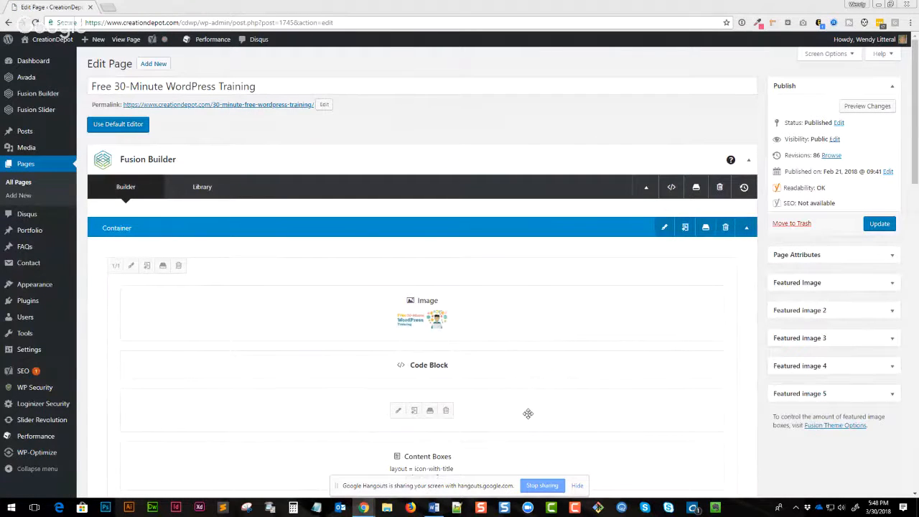
click(22, 195)
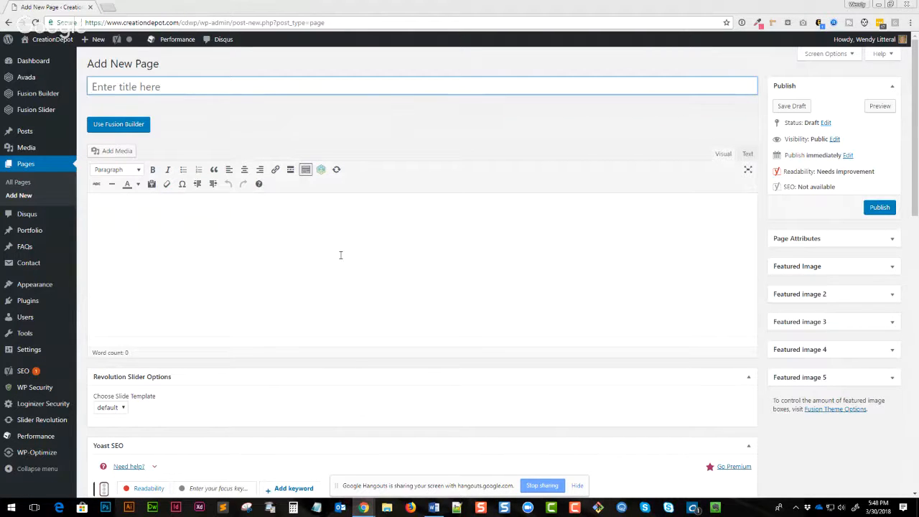
click(104, 86)
text(My New Page)
click(163, 229)
text(Content is here)
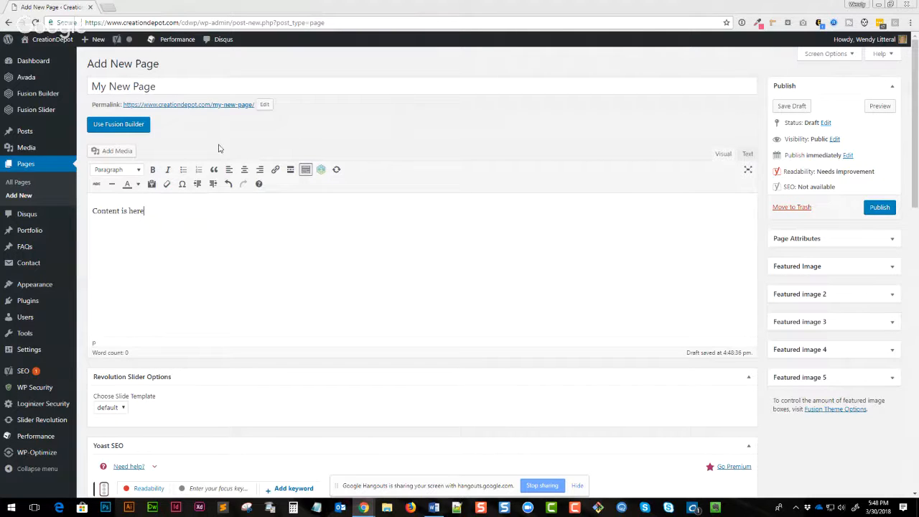
- Insert the brownley-law-feature image from the media library into the page
click(305, 169)
click(305, 170)
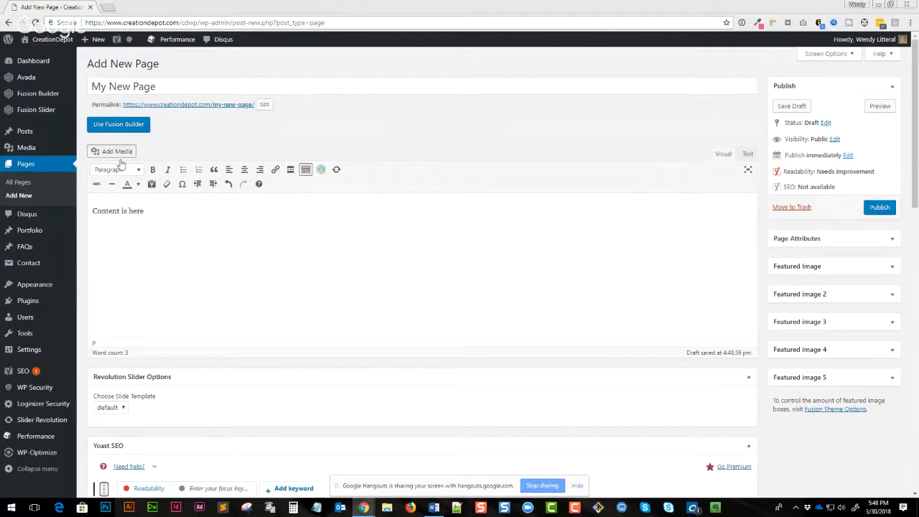
click(117, 152)
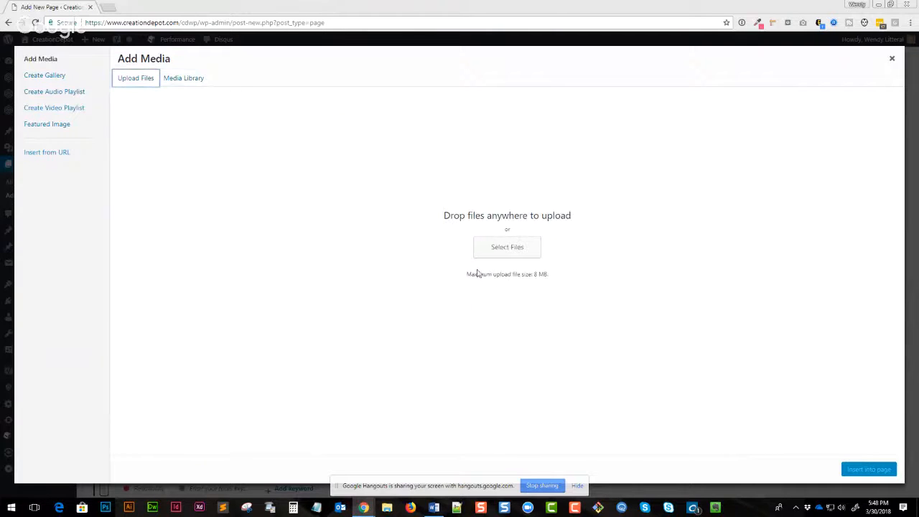
drag(473, 274, 551, 277)
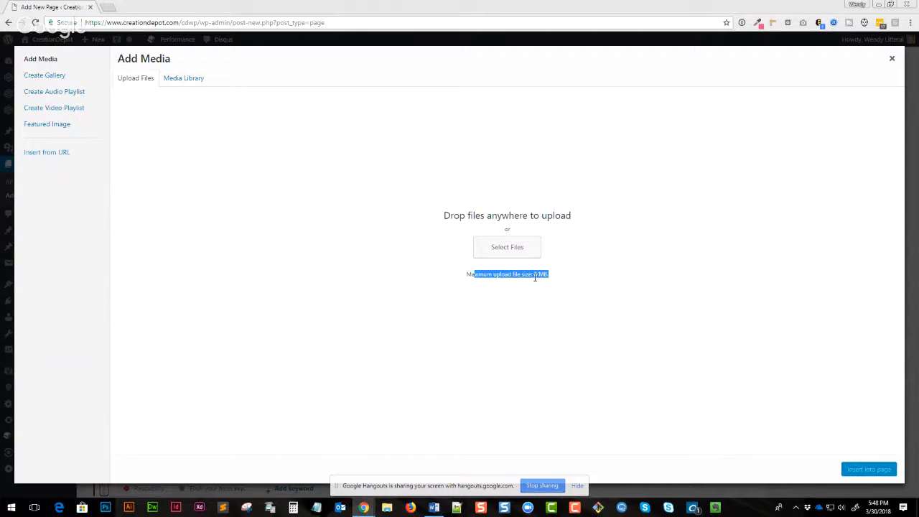
click(197, 82)
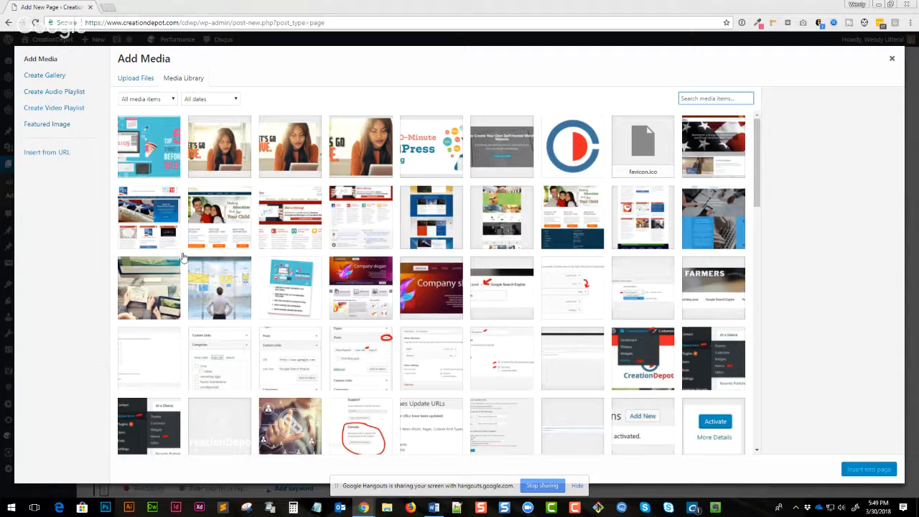
click(200, 234)
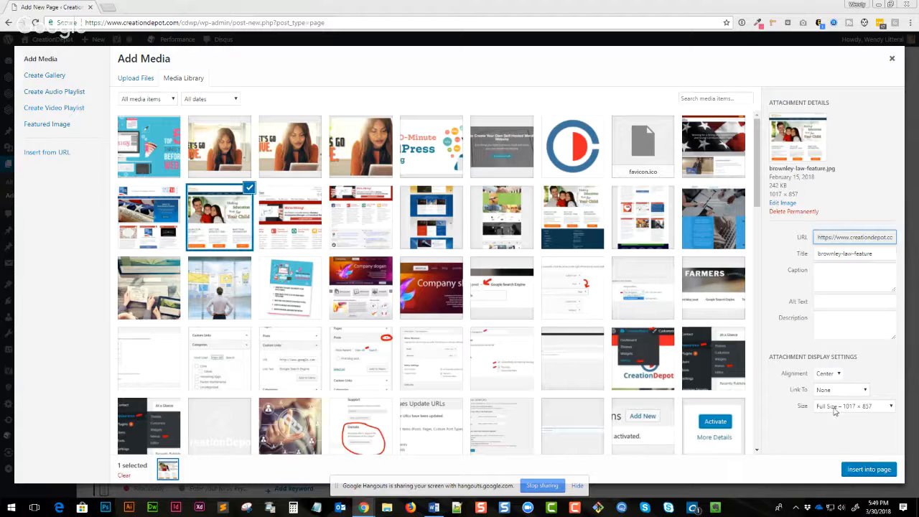
click(867, 469)
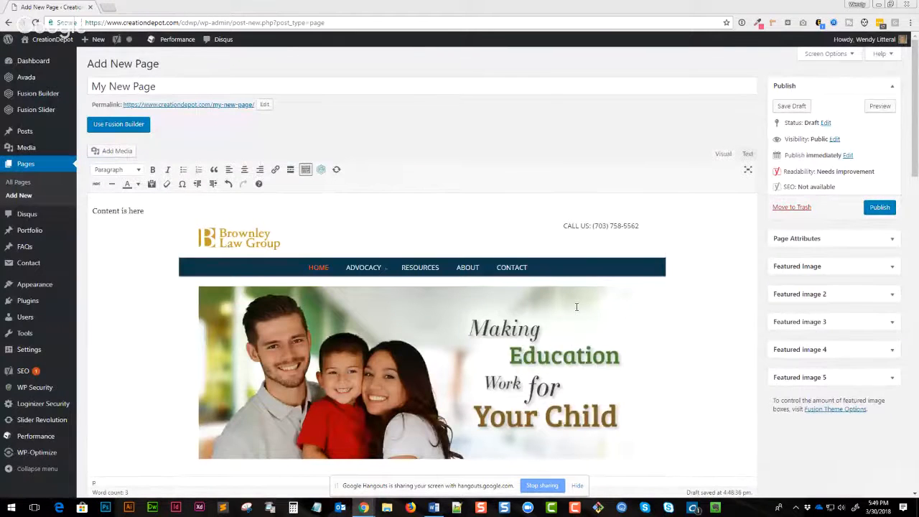
- Edit the image details, setting the caption to Caption and the alt text to Brownley Law Group Screen Capture
click(573, 323)
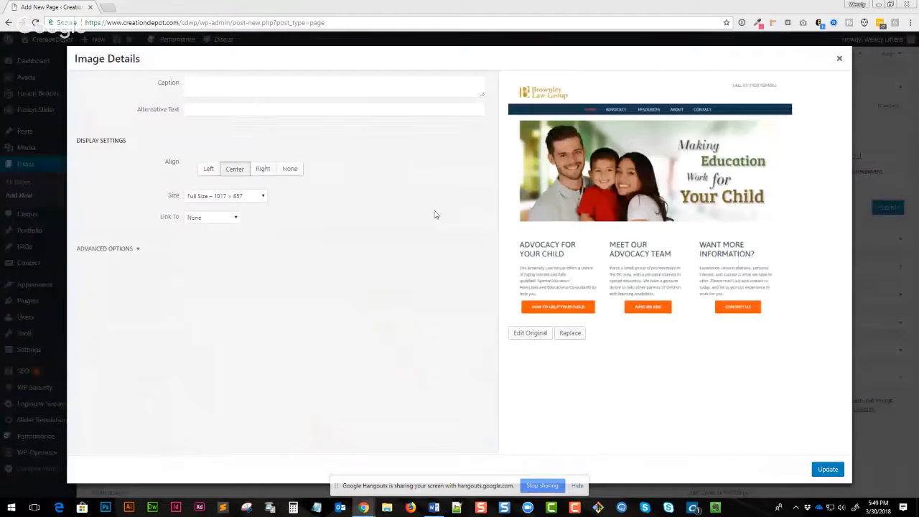
click(208, 86)
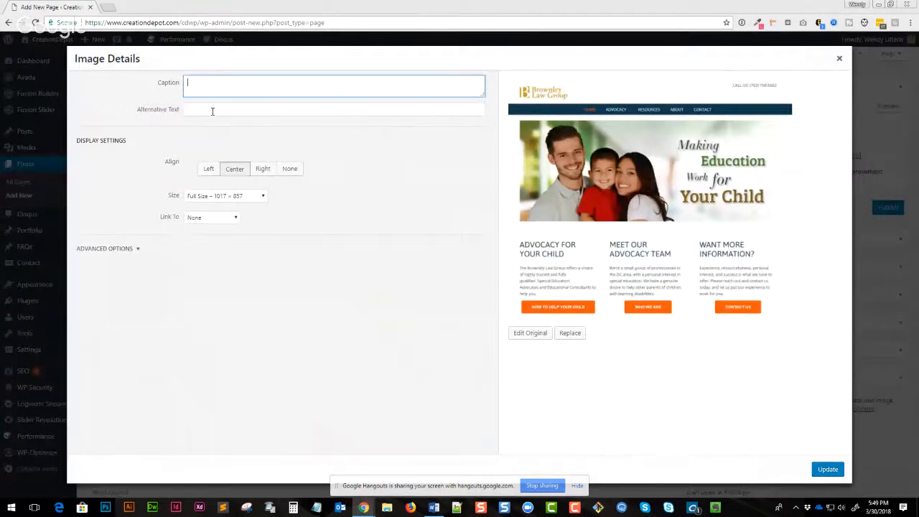
text(Caption)
click(210, 109)
text(Brow)
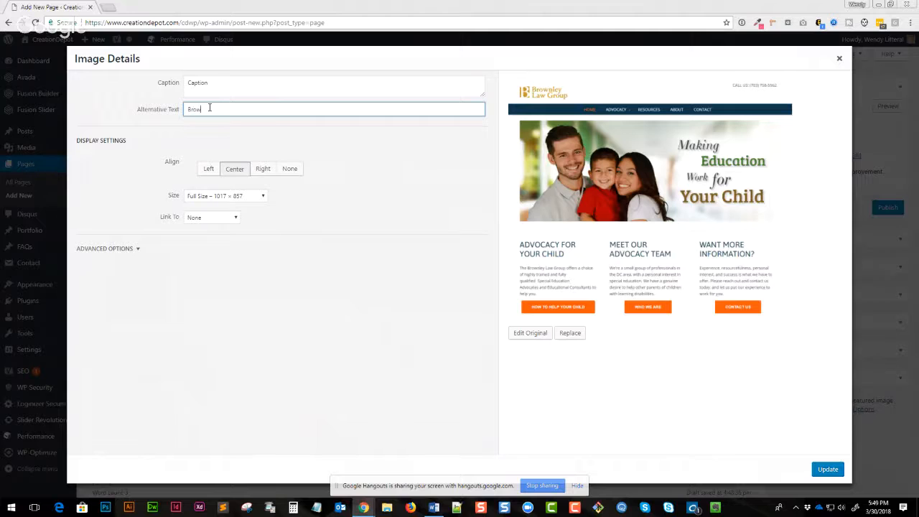
text(nley Law Group Screen Capture)
drag(147, 111, 173, 115)
click(351, 171)
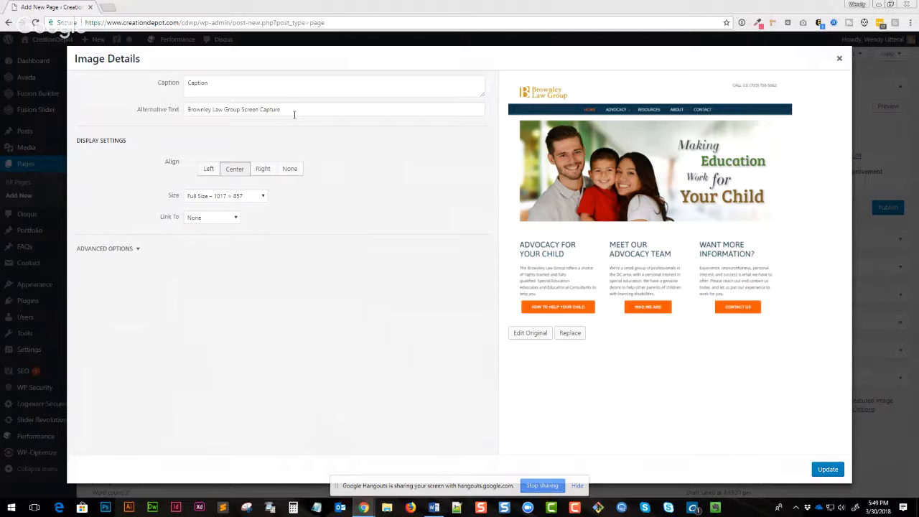
- Set the image size to Medium – 300 × 253, link it to the Media File, and update the image
click(248, 196)
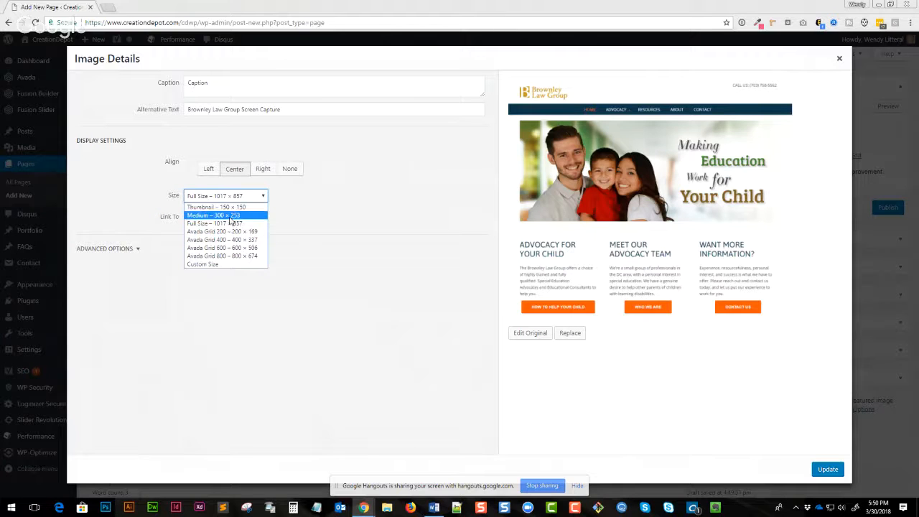
click(231, 216)
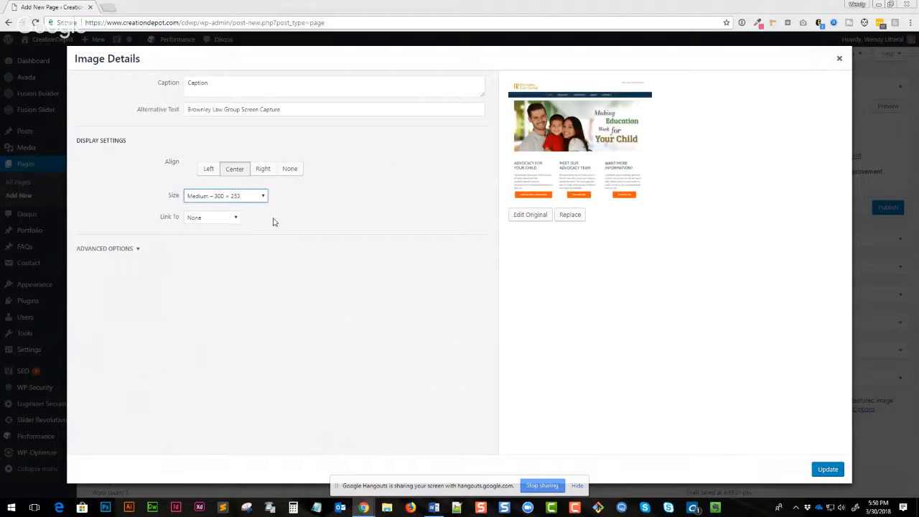
click(227, 219)
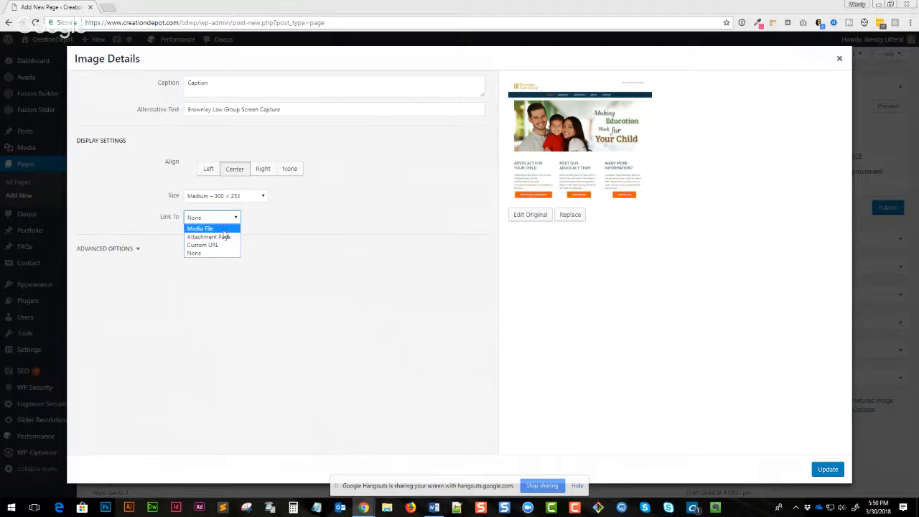
click(223, 229)
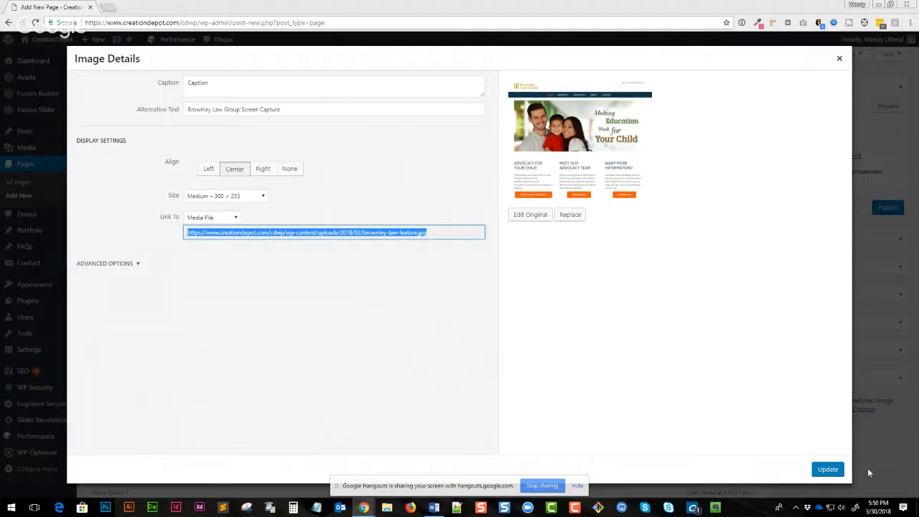
click(213, 222)
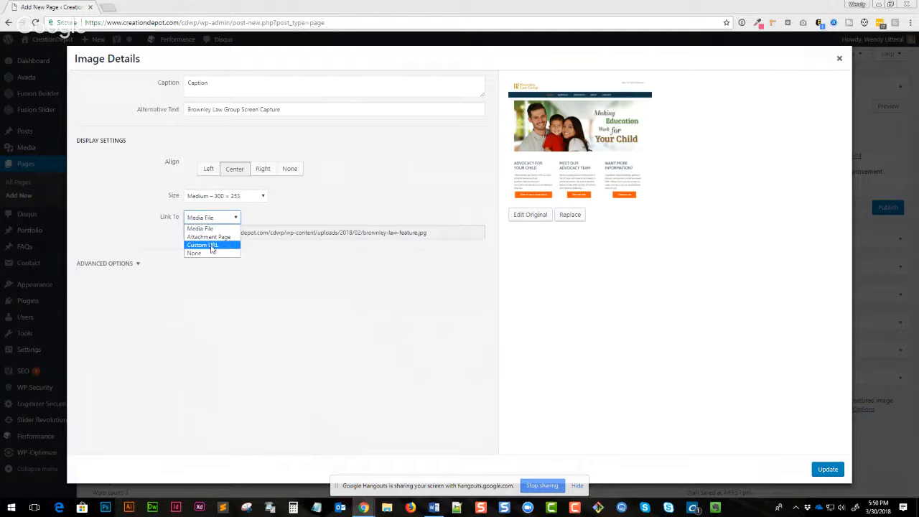
click(212, 247)
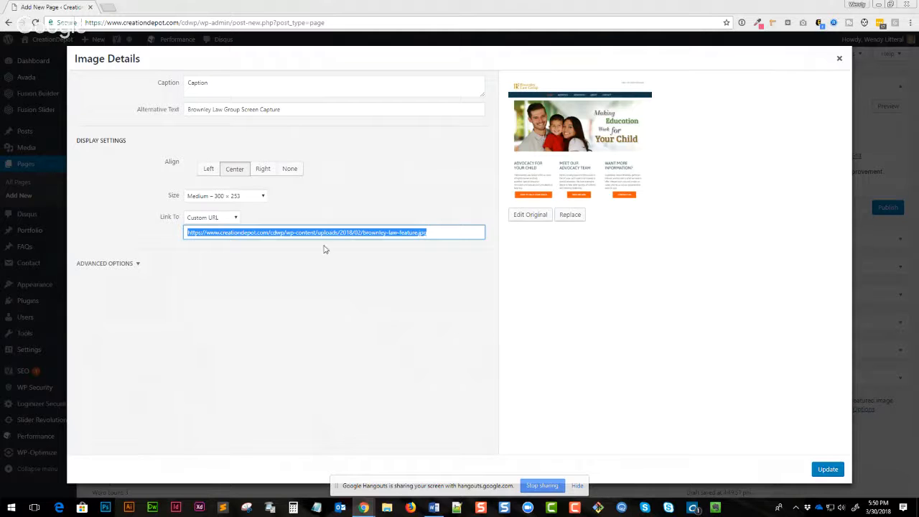
click(215, 217)
click(212, 226)
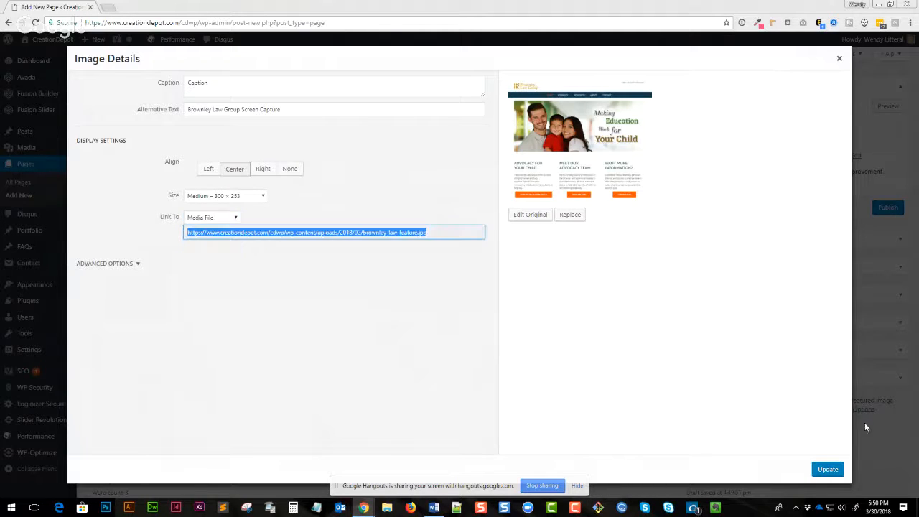
click(837, 470)
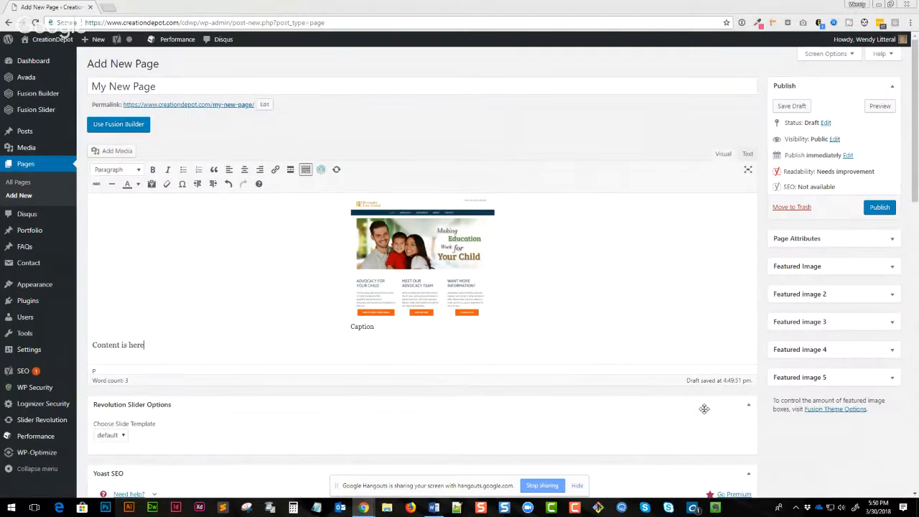
- Publish the new page
drag(355, 327, 389, 330)
click(510, 345)
click(879, 206)
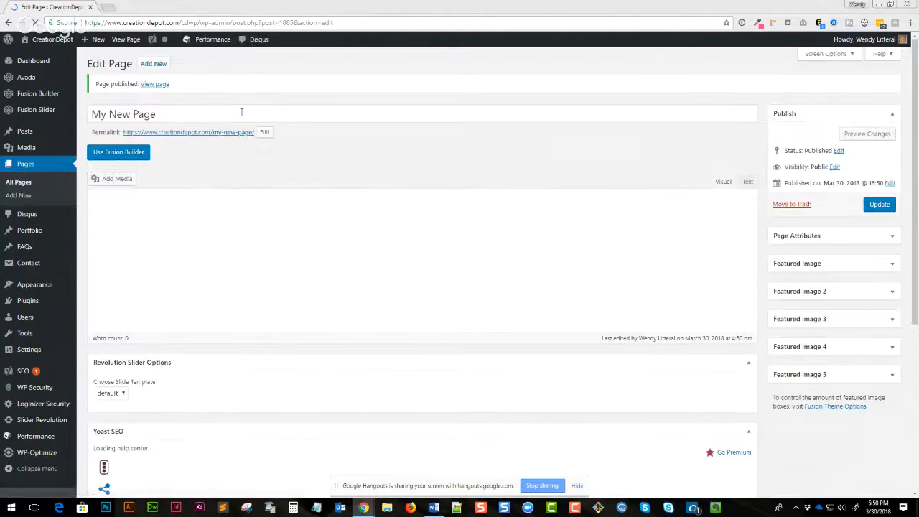
- View the published page, open its linked image, and return to edit the page
click(153, 84)
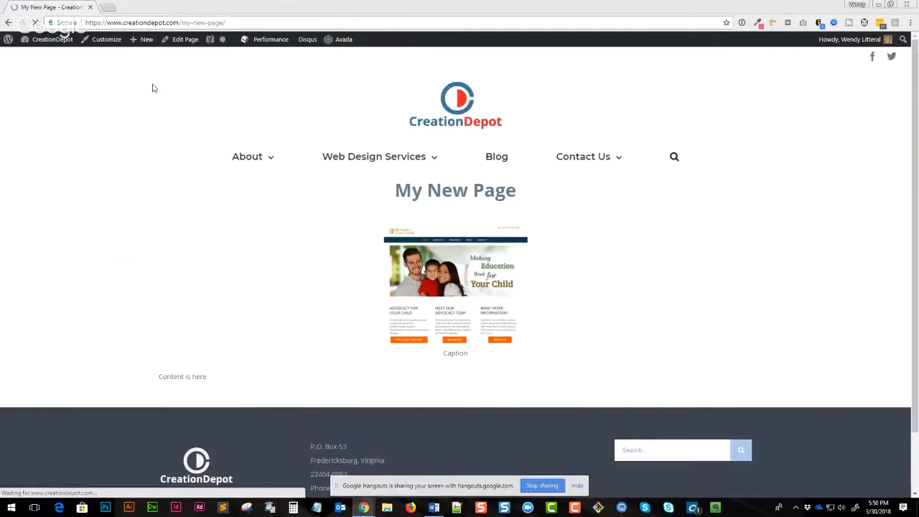
click(534, 307)
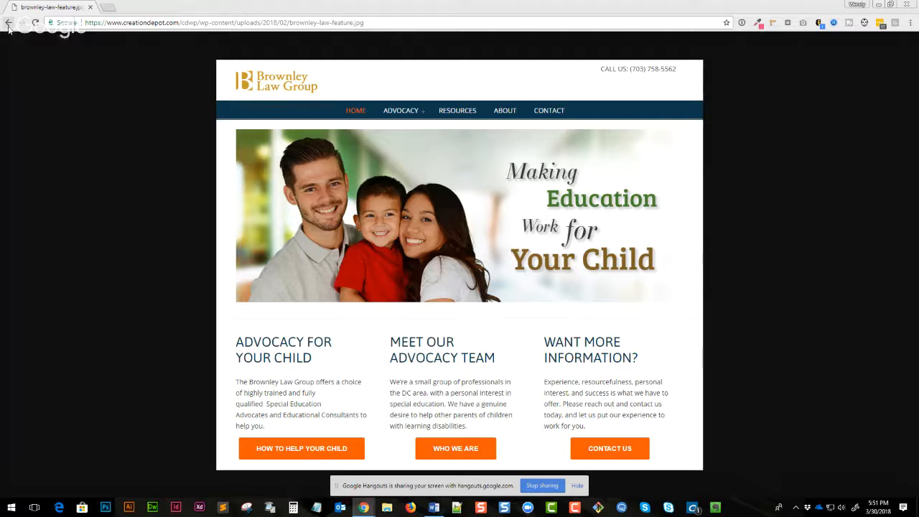
click(8, 23)
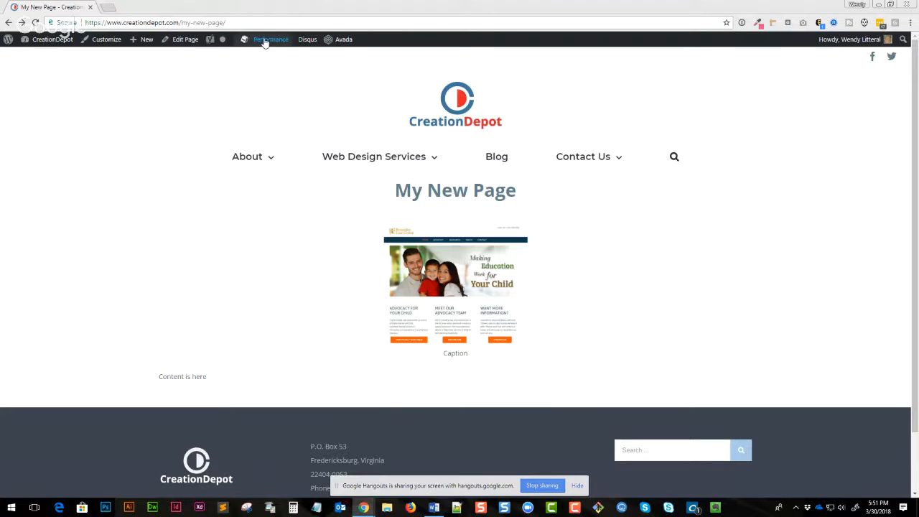
click(178, 39)
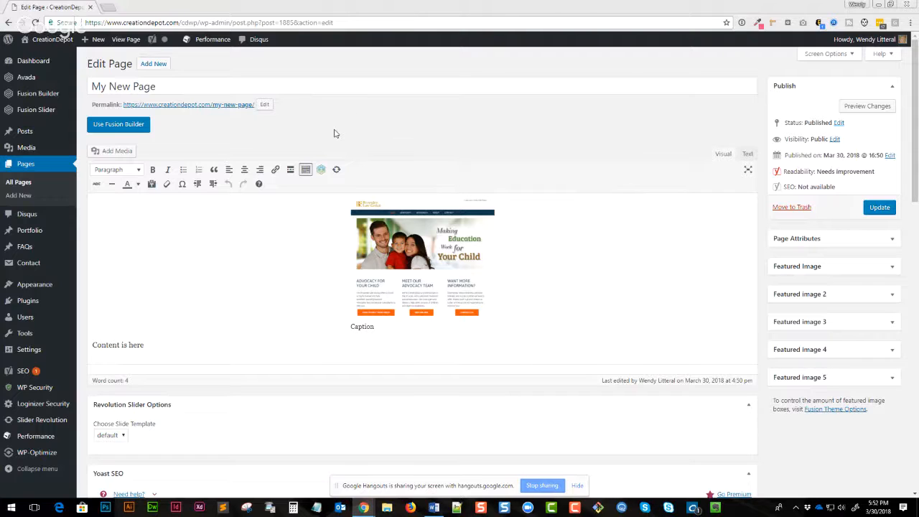
- Set the page's parent to About and its order to 3, then update the page
click(799, 242)
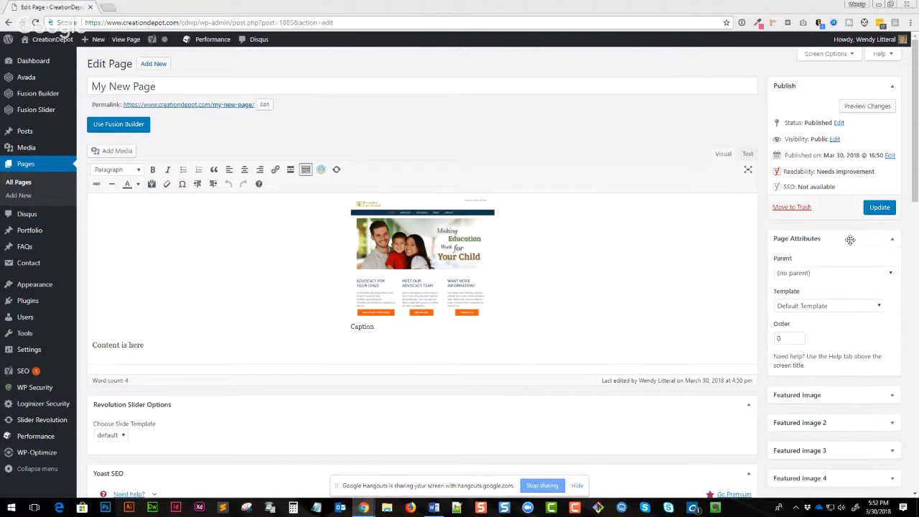
click(806, 274)
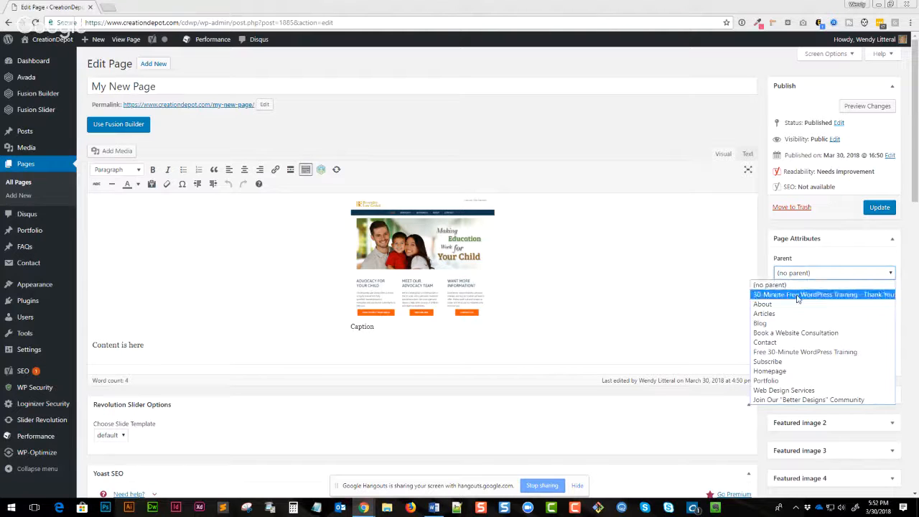
click(792, 304)
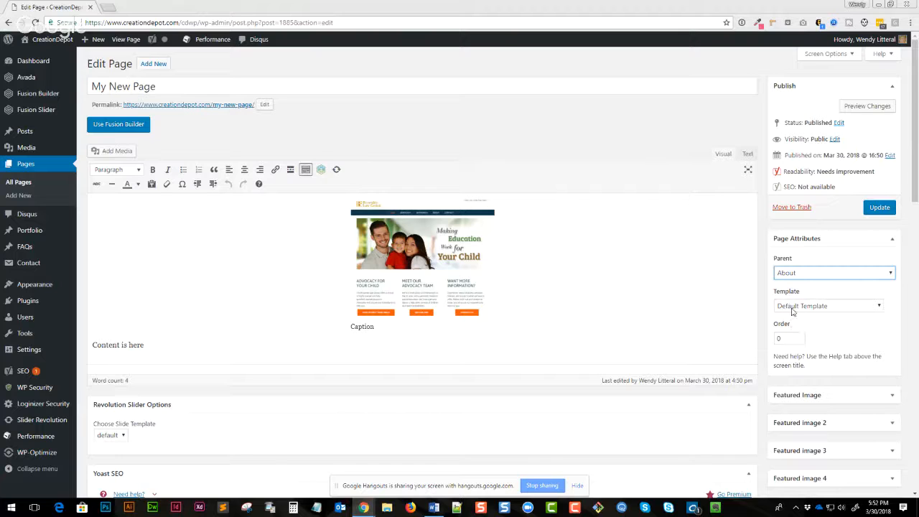
click(793, 309)
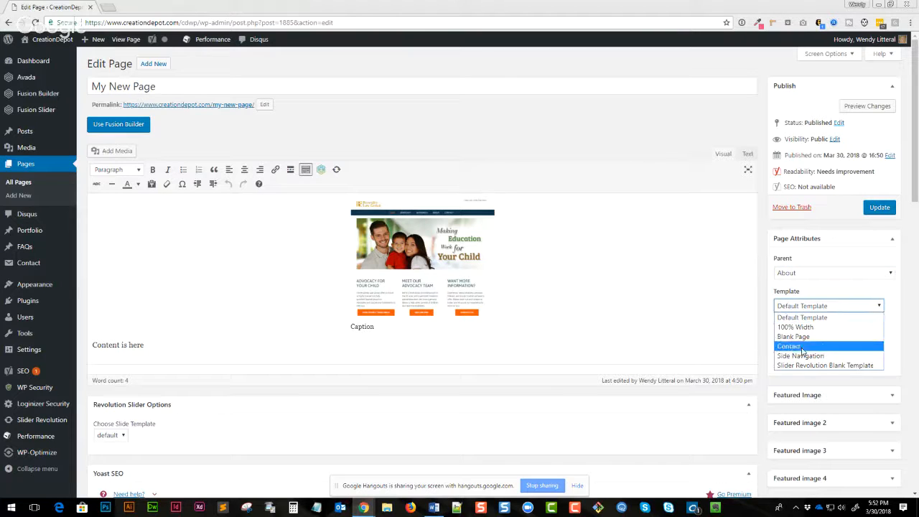
click(805, 295)
drag(796, 338, 763, 345)
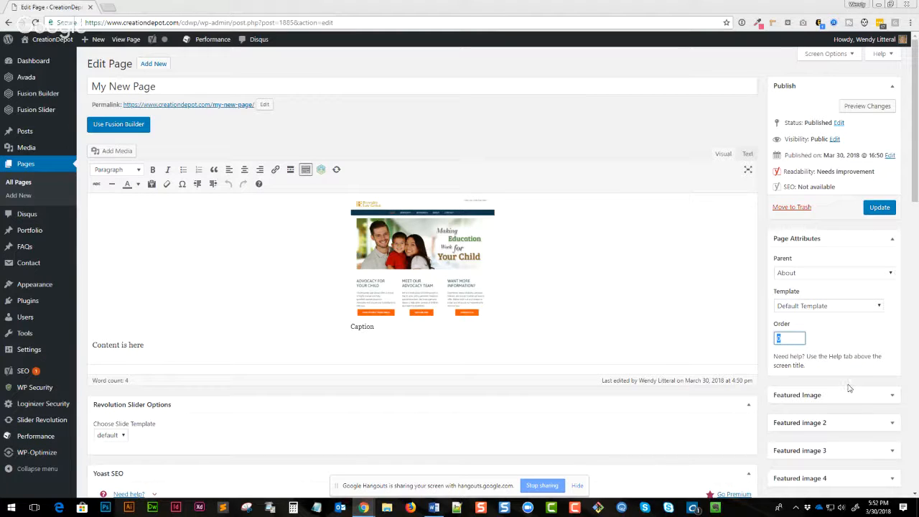
text(3)
click(841, 347)
click(870, 210)
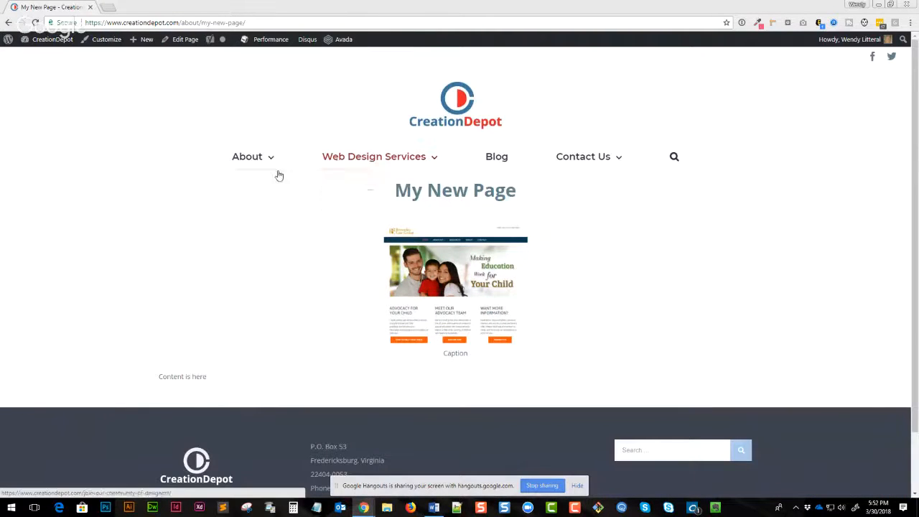
- Open the menu editor and add My New Page to the Main Menu
mouse_move(266, 164)
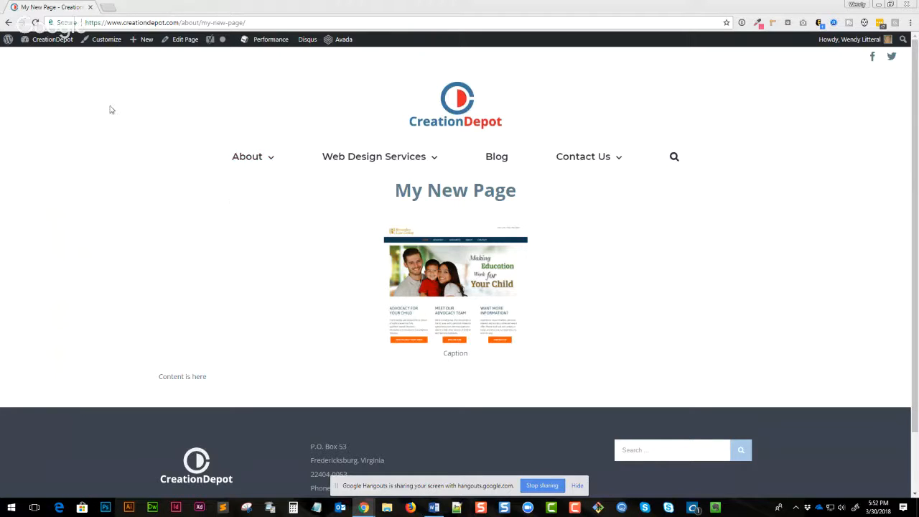
click(48, 41)
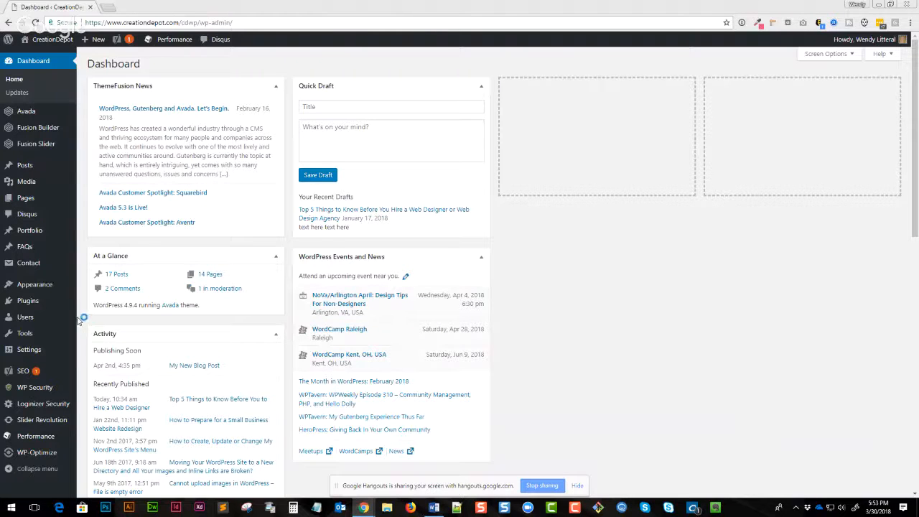
mouse_move(48, 306)
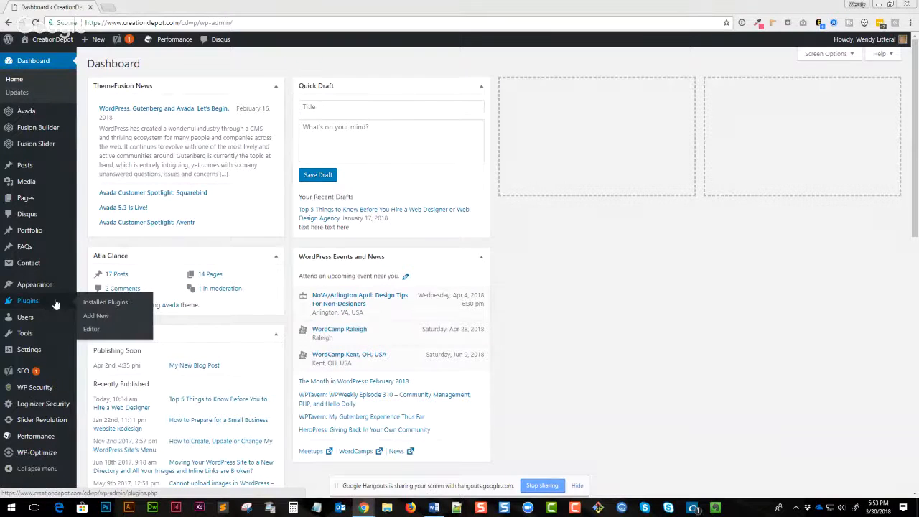
mouse_move(43, 284)
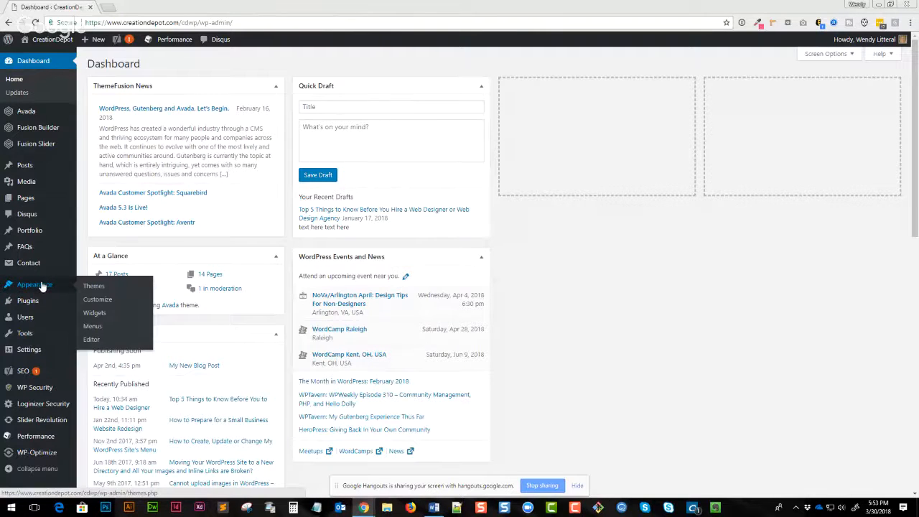
mouse_move(41, 338)
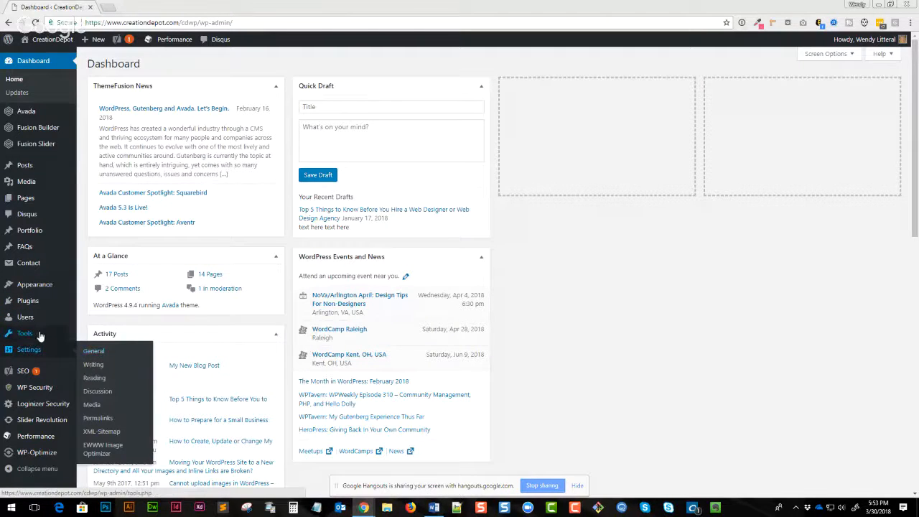
click(109, 328)
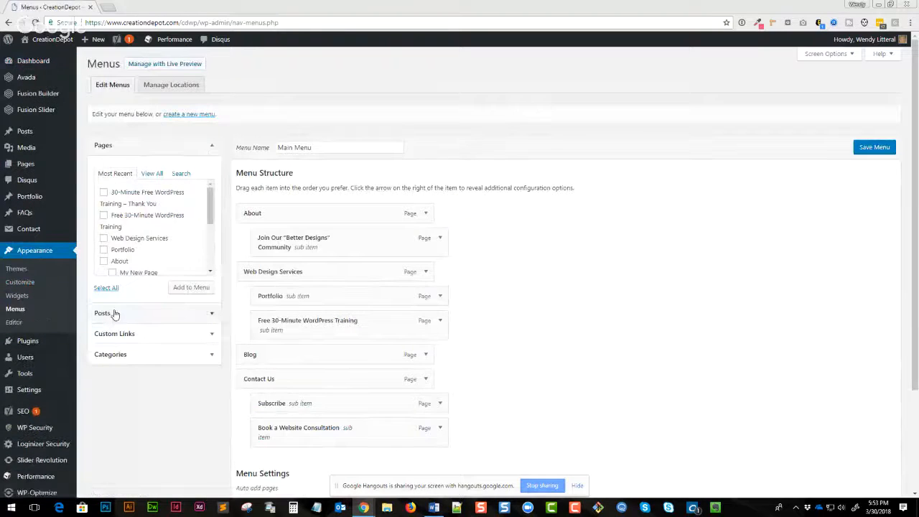
mouse_move(33, 46)
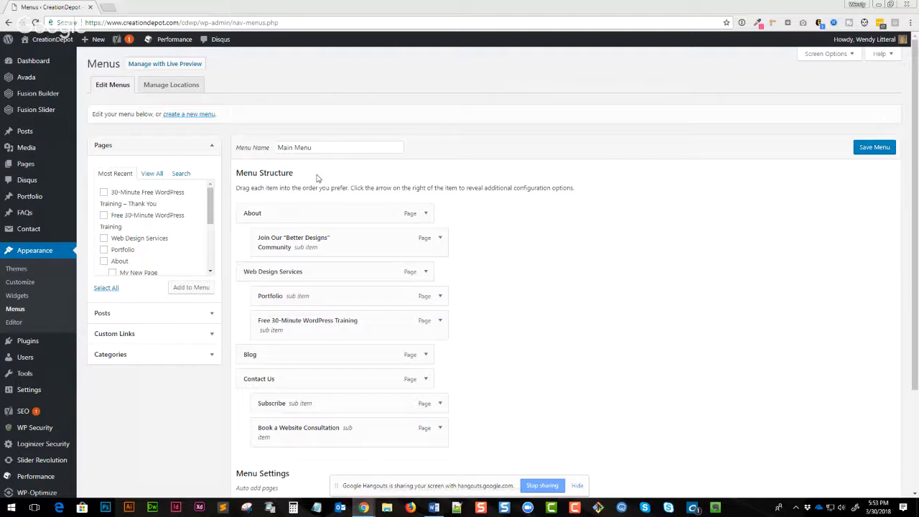
drag(316, 147, 264, 146)
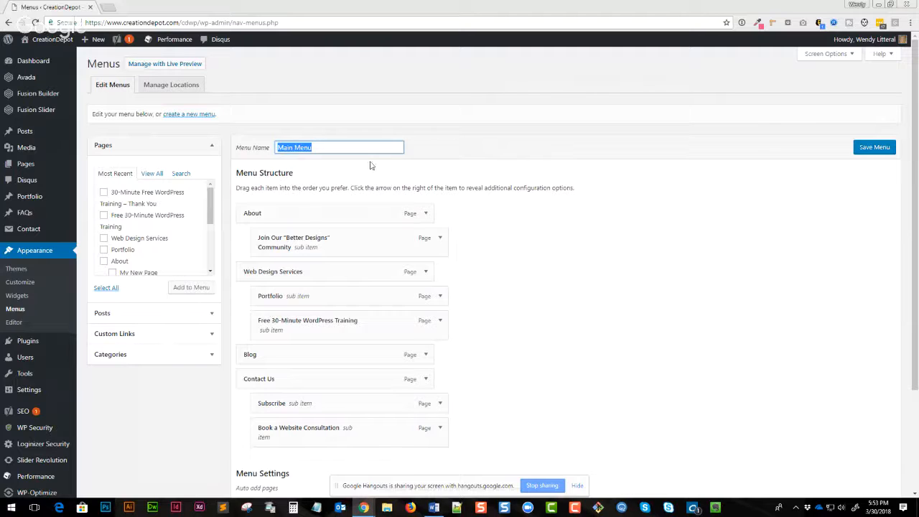
click(364, 187)
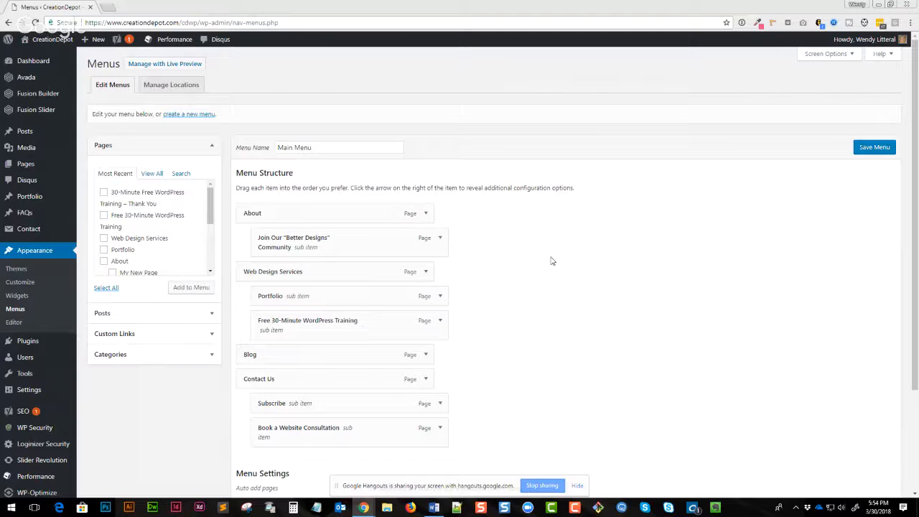
drag(209, 221, 196, 235)
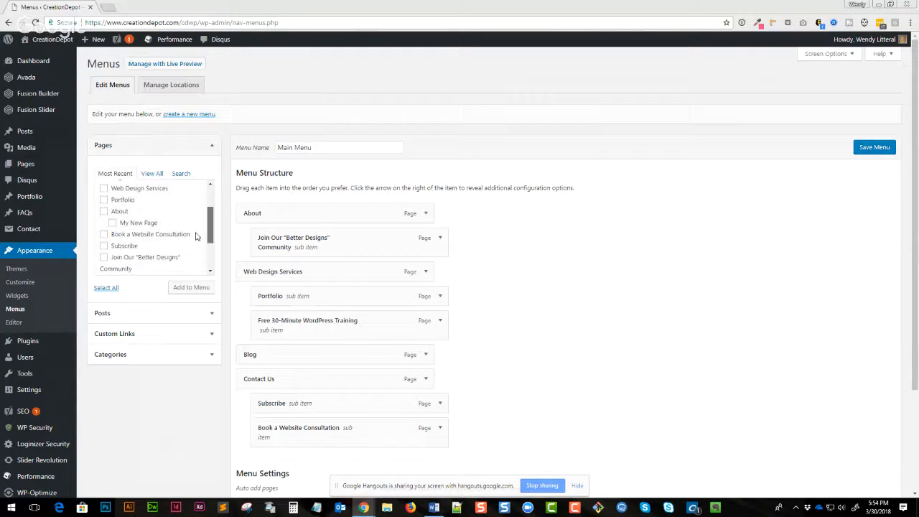
click(112, 222)
click(197, 288)
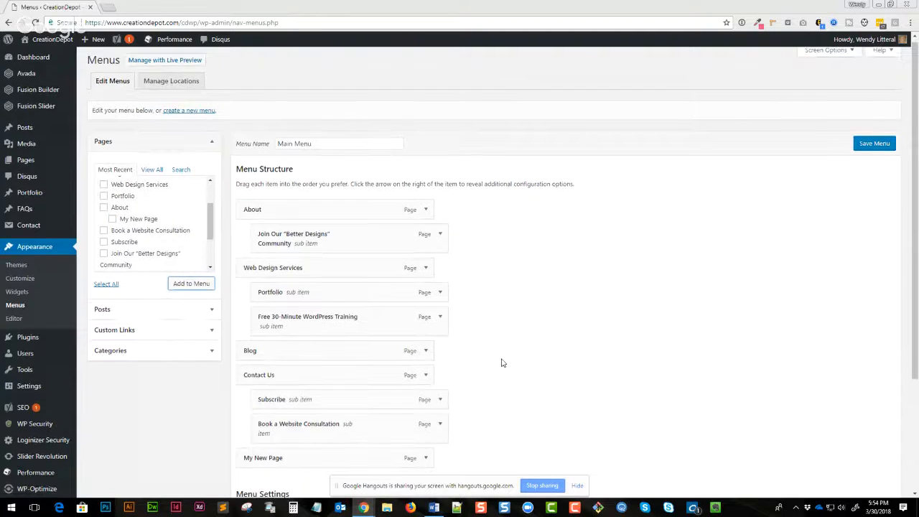
- Nest My New Page as a sub item under About and save the menu
scroll(498, 361, down, 3)
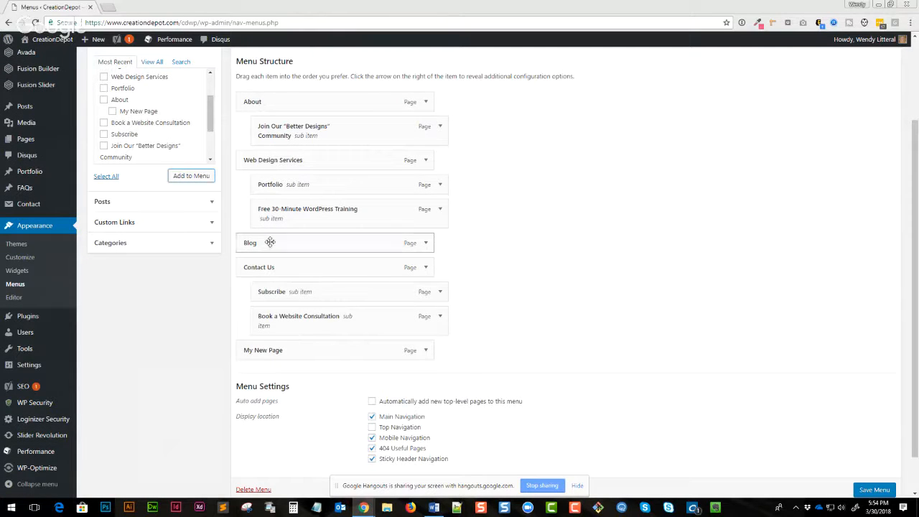
scroll(255, 194, up, 3)
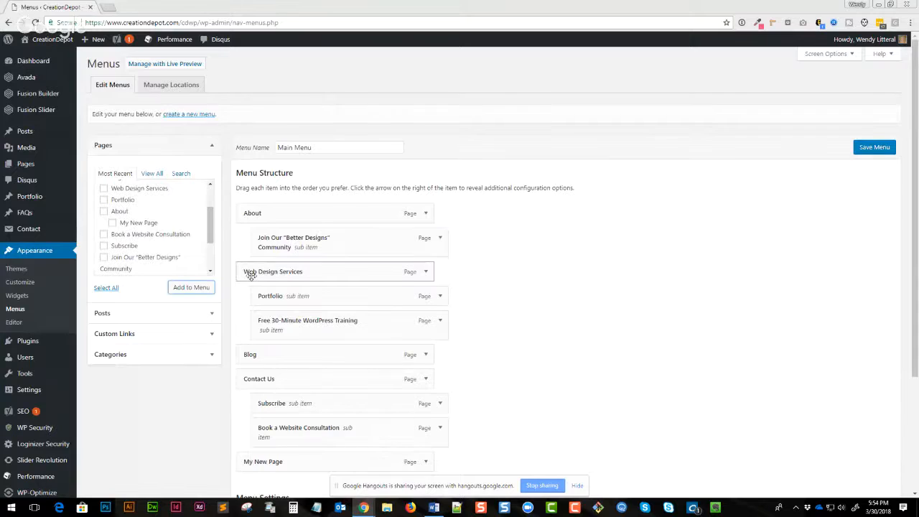
scroll(247, 266, down, 3)
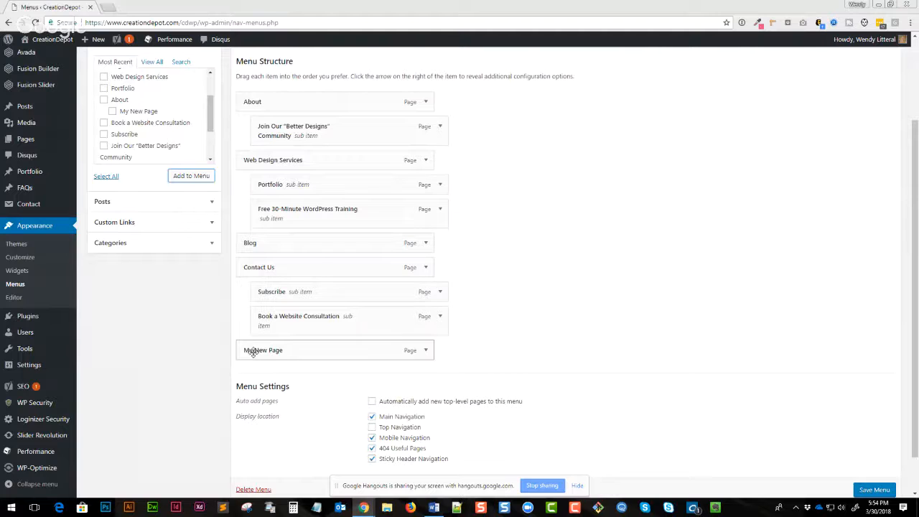
drag(253, 351, 295, 160)
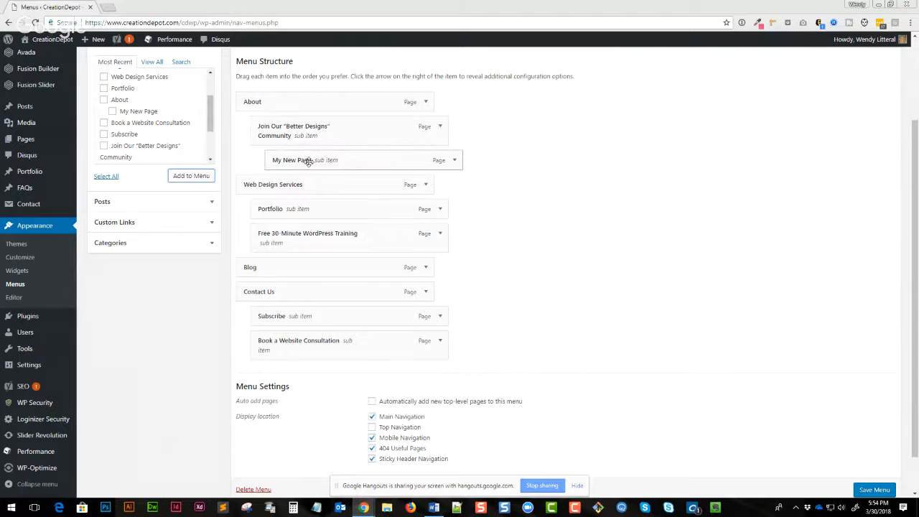
scroll(577, 403, down, 1)
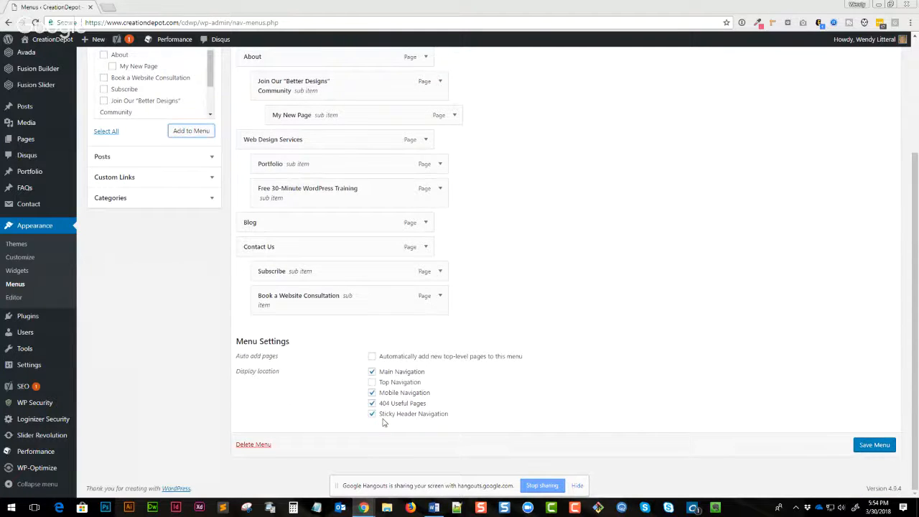
click(371, 382)
scroll(551, 340, up, 2)
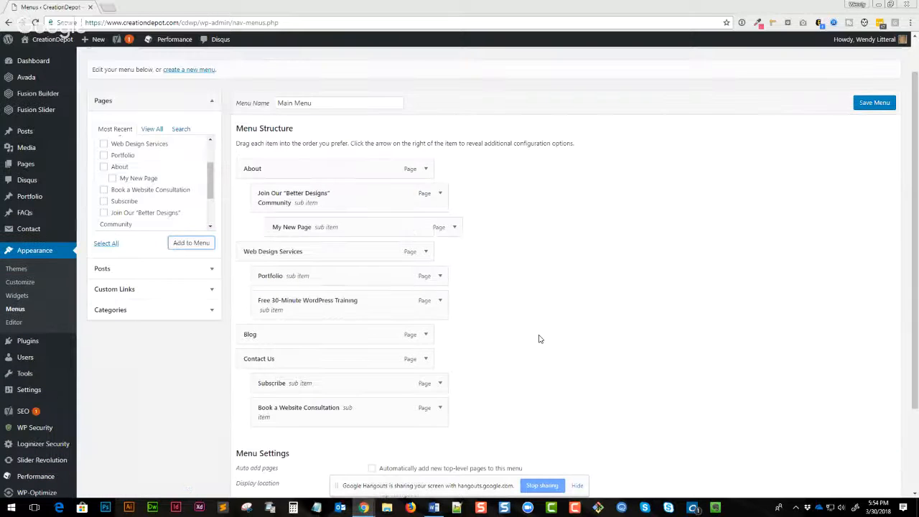
scroll(539, 338, down, 2)
click(372, 403)
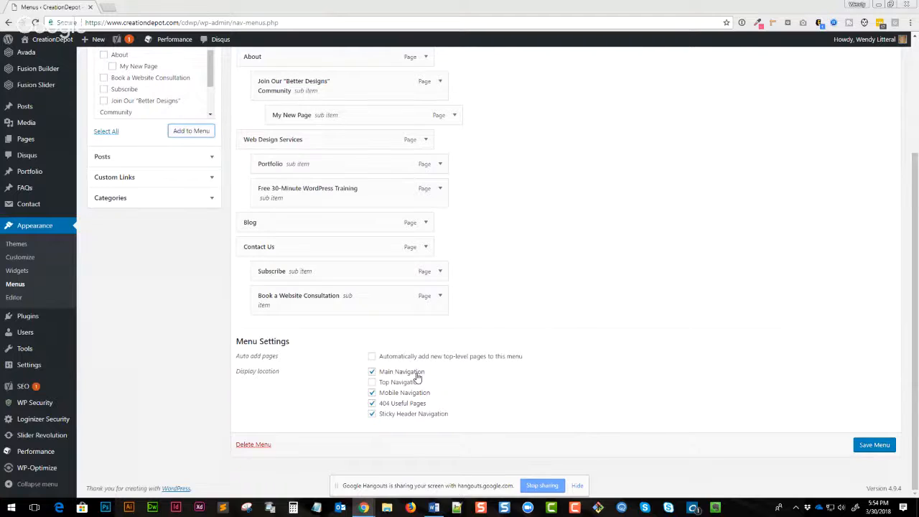
scroll(417, 377, up, 3)
scroll(295, 107, down, 2)
scroll(497, 453, up, 3)
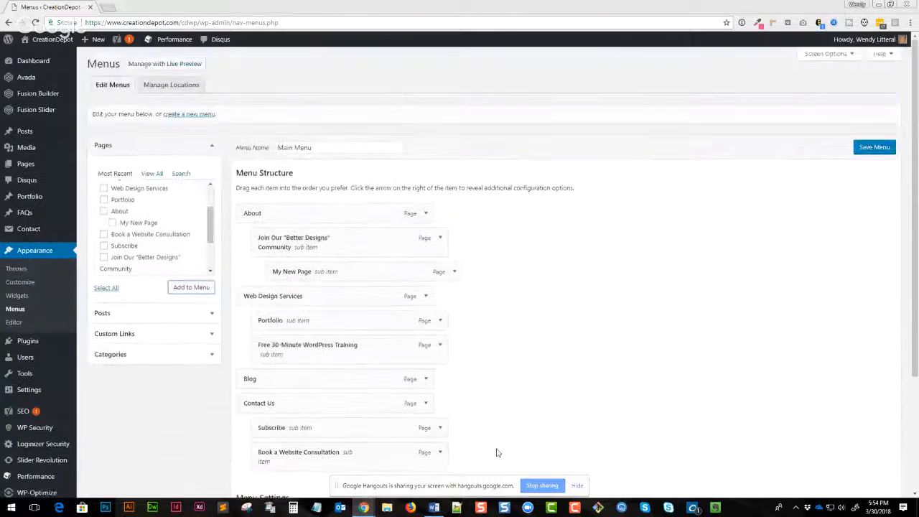
scroll(497, 452, down, 3)
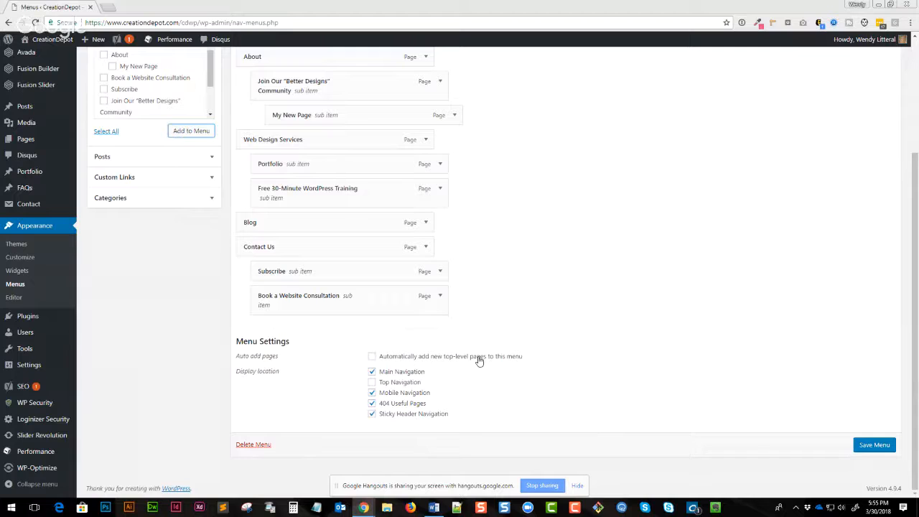
click(871, 445)
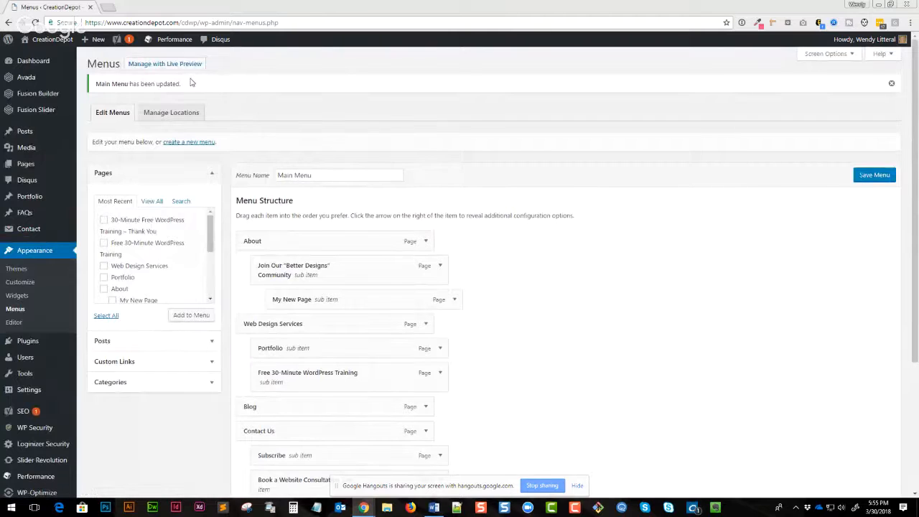
- View the live site and check the About dropdown in the navigation
click(51, 38)
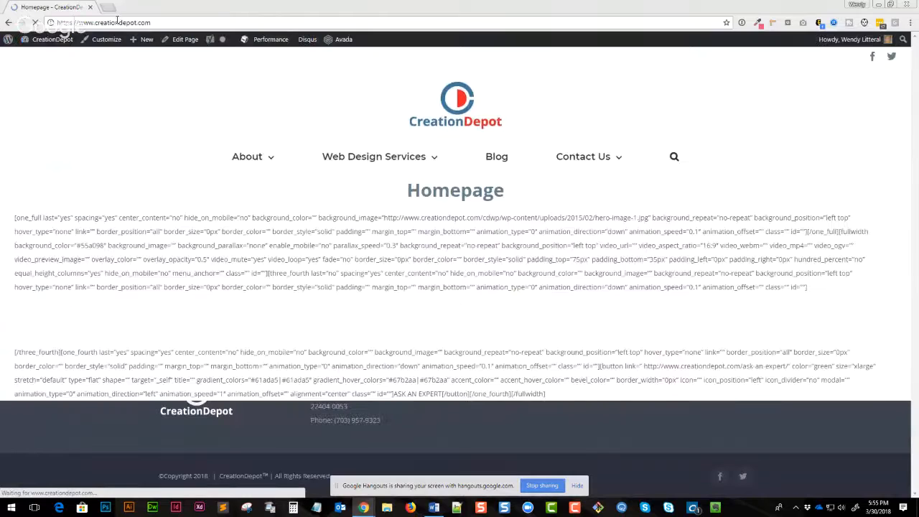
mouse_move(267, 159)
mouse_move(267, 179)
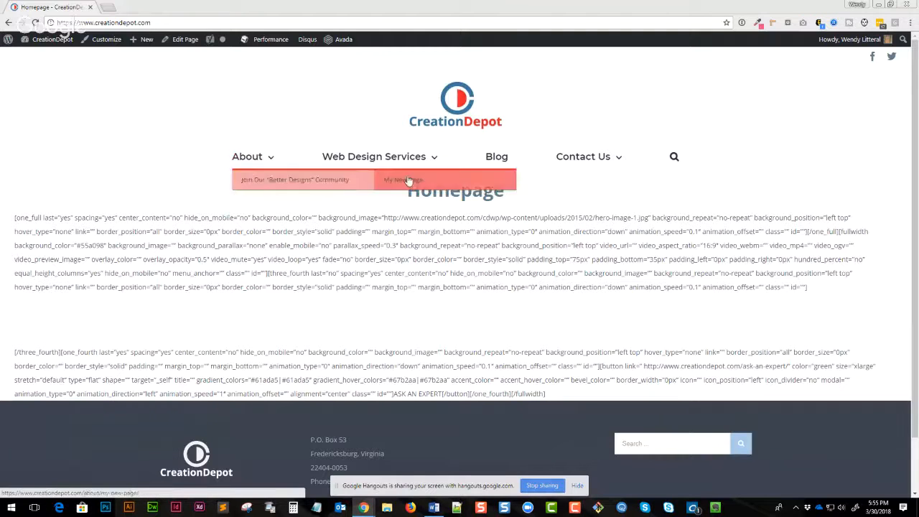
- Remove My New Page from the Main Menu and save the menu
mouse_move(46, 43)
click(30, 93)
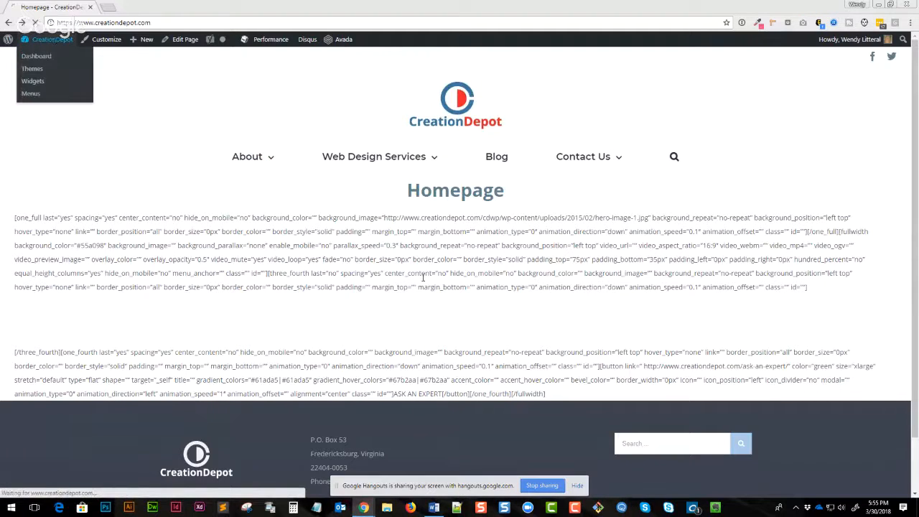
scroll(502, 308, down, 2)
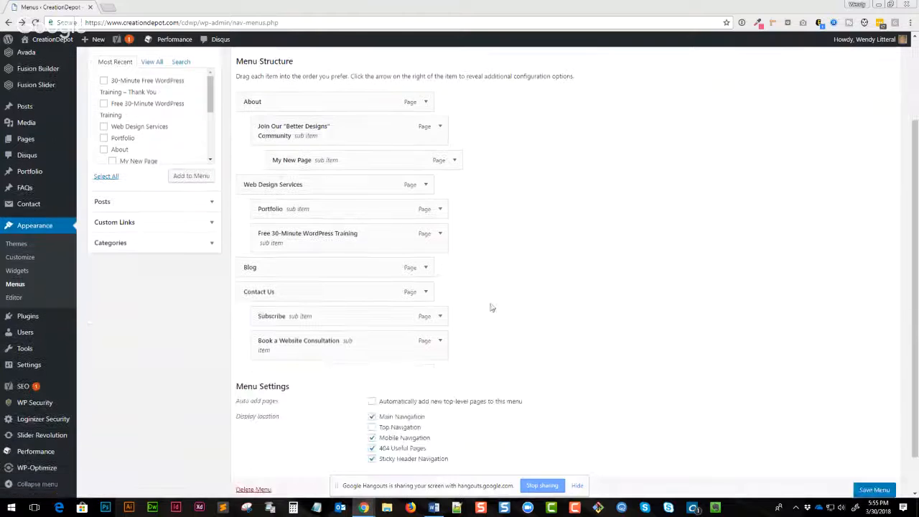
click(455, 161)
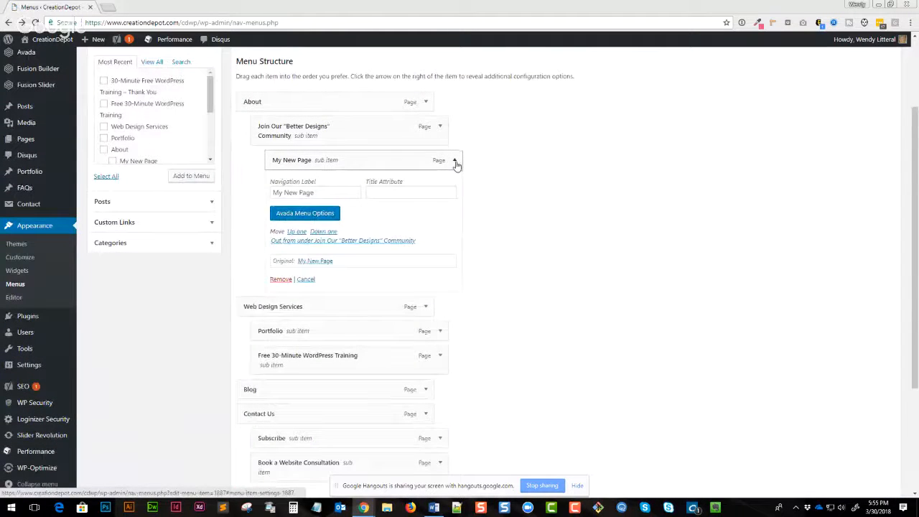
click(279, 280)
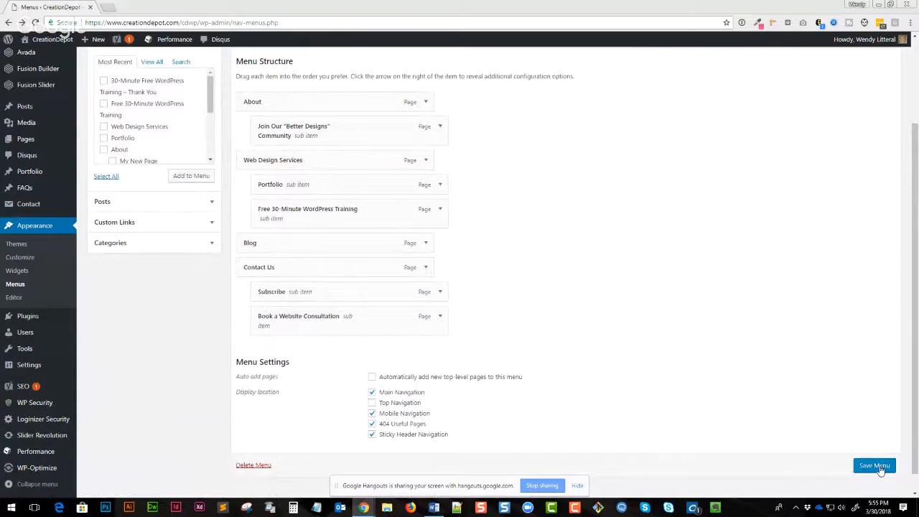
click(874, 466)
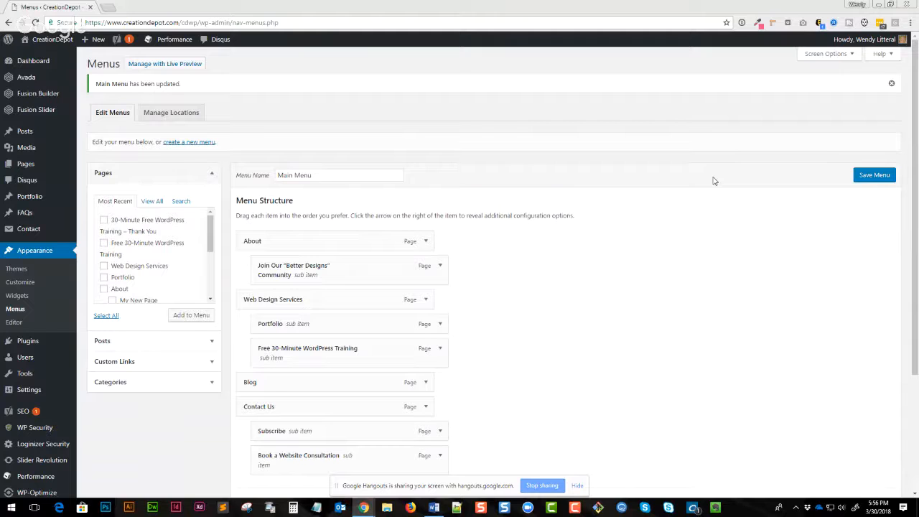
- Open the installed plugins list and look through the plugins
scroll(709, 187, down, 3)
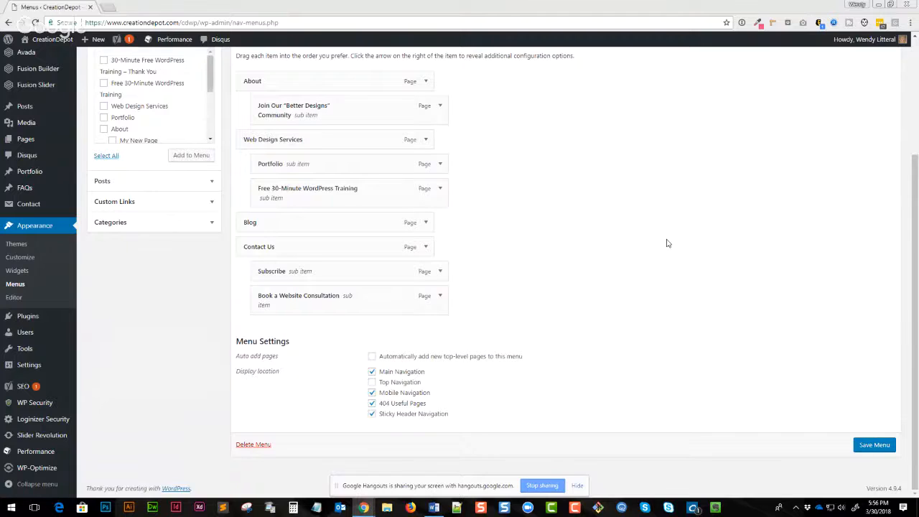
scroll(666, 242, up, 2)
scroll(566, 252, down, 3)
scroll(582, 275, up, 3)
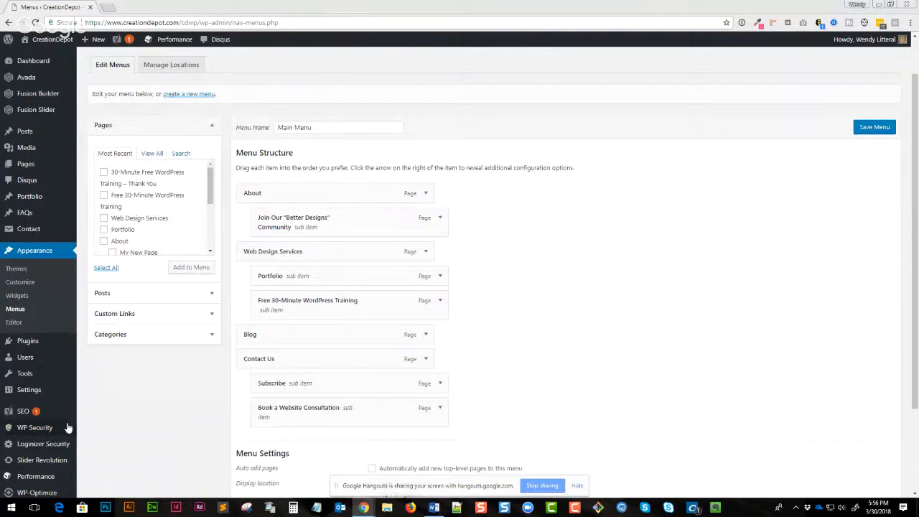
click(30, 346)
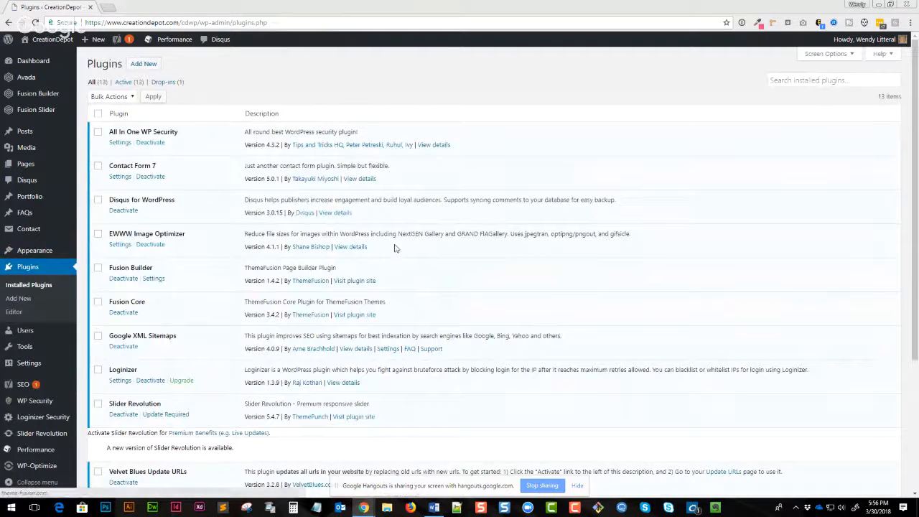
scroll(120, 350, down, 2)
scroll(120, 349, down, 1)
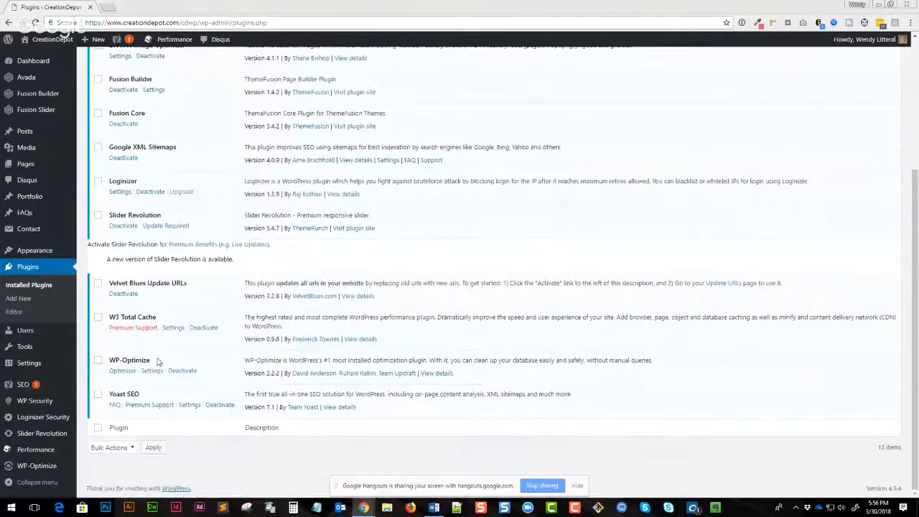
scroll(157, 359, up, 3)
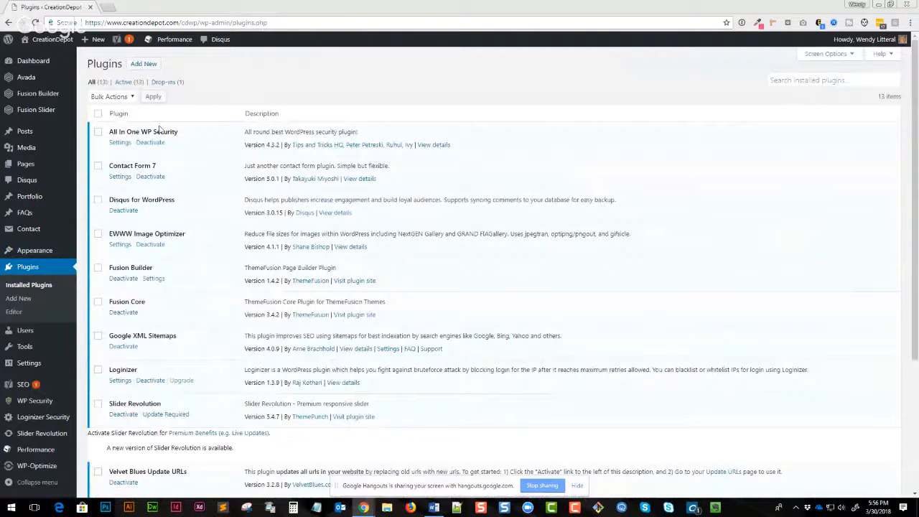
scroll(206, 360, down, 2)
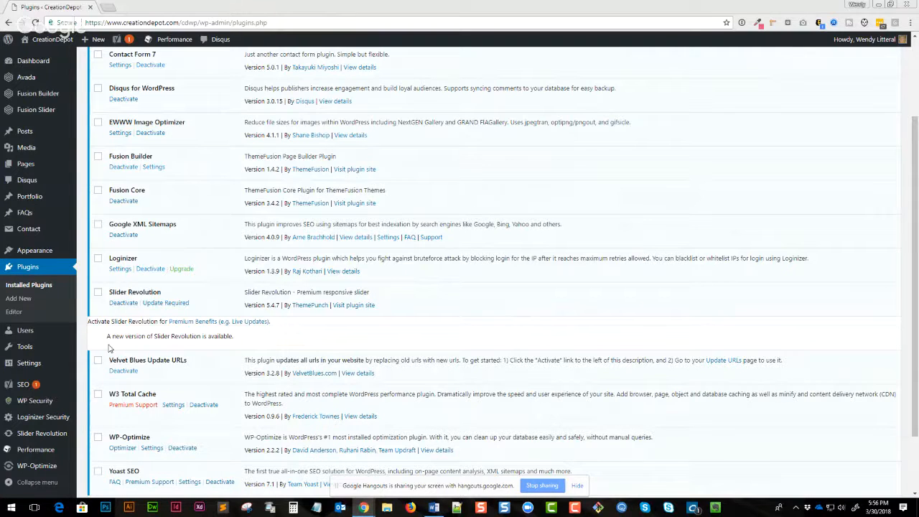
mouse_move(57, 367)
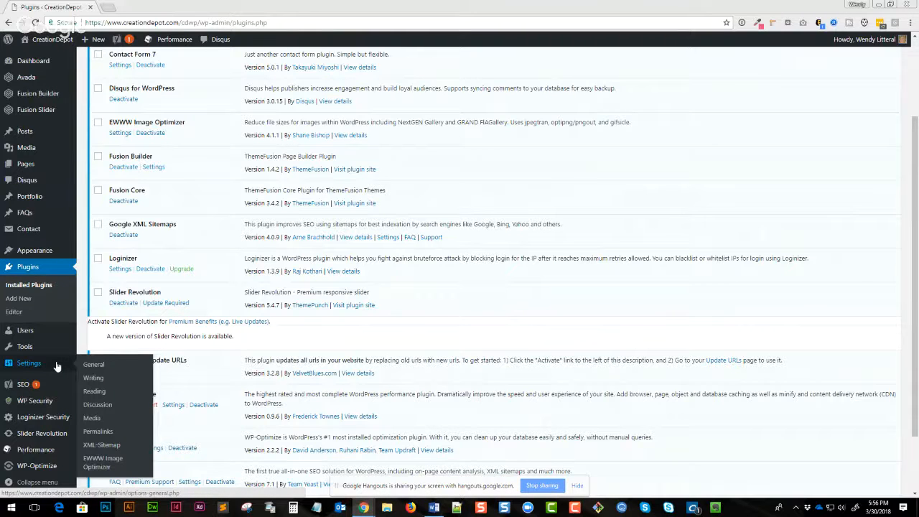
- Open the WP Security dashboard, return to the installed plugins list and highlight the All In One WP Security plugin name
click(35, 402)
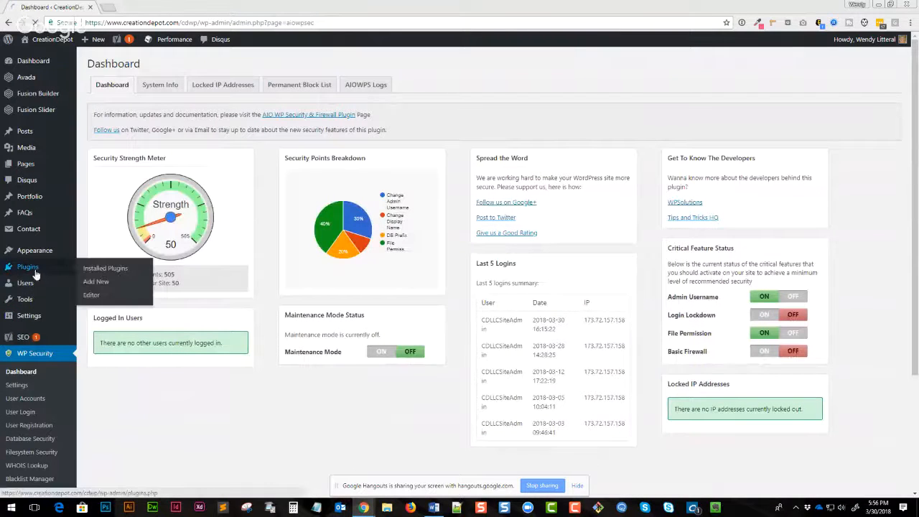
click(90, 267)
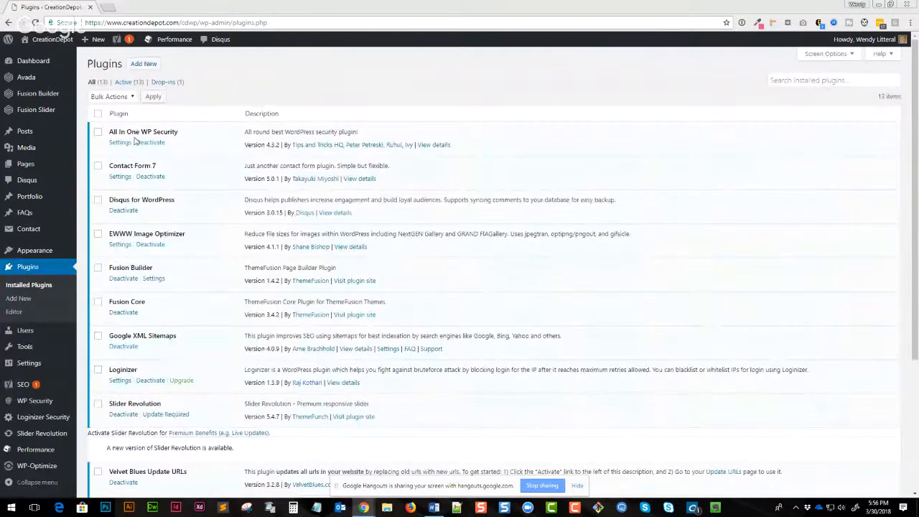
drag(130, 132, 185, 135)
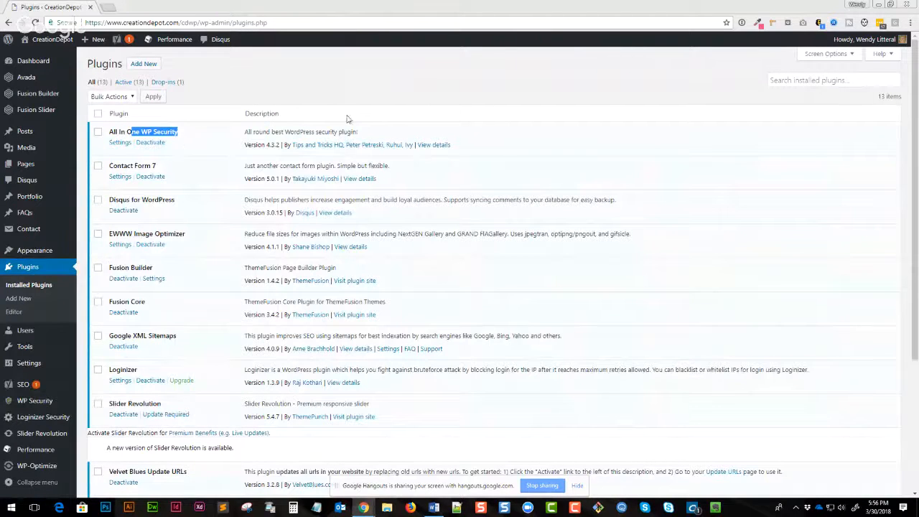
drag(180, 134, 109, 134)
- Open the WP Security dashboard and examine its strength meter, last logins and critical feature status panels
click(34, 402)
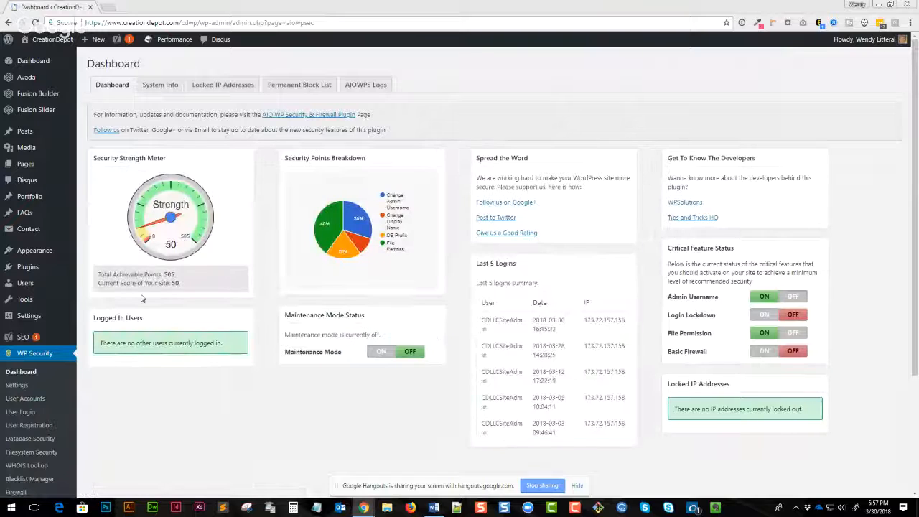
scroll(142, 295, down, 2)
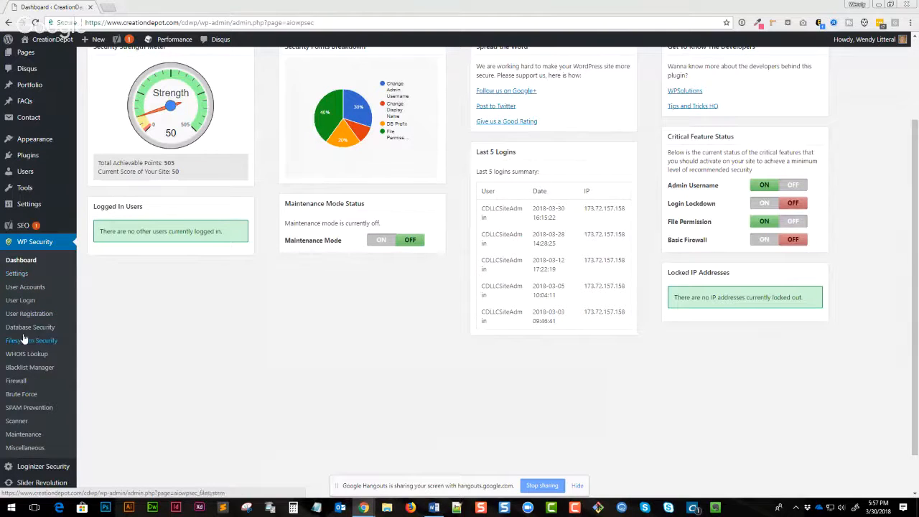
scroll(274, 360, up, 3)
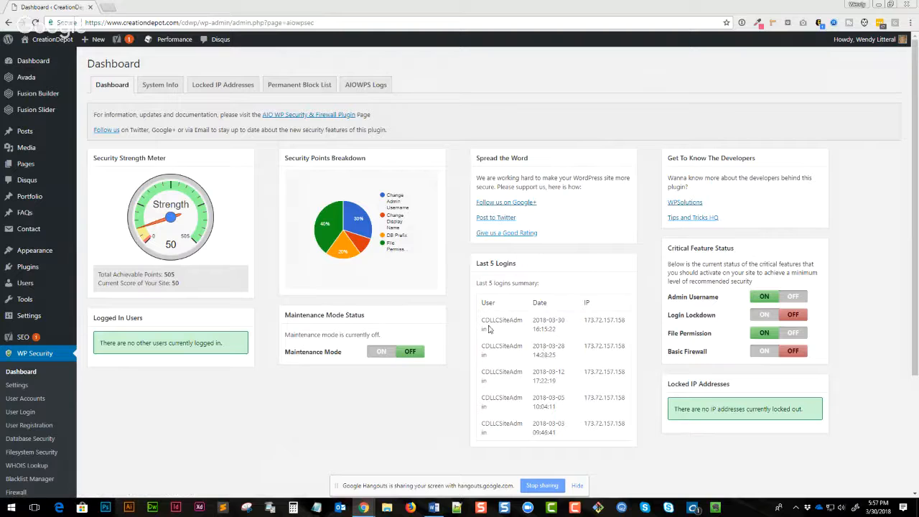
scroll(316, 391, down, 2)
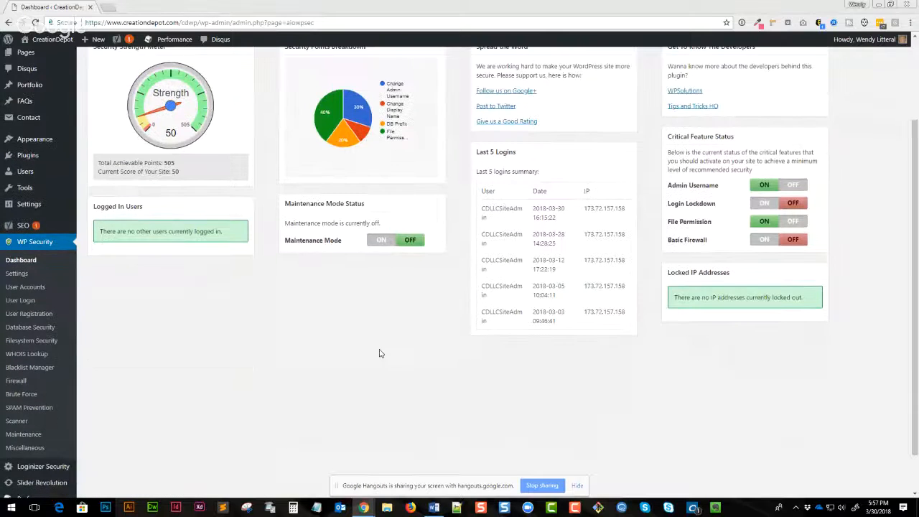
scroll(381, 353, up, 2)
scroll(369, 358, down, 2)
scroll(288, 219, down, 1)
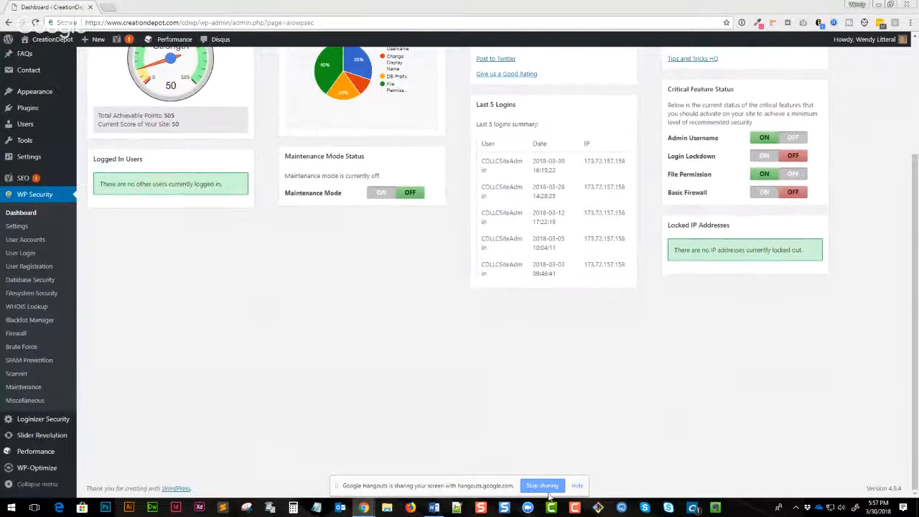
click(542, 486)
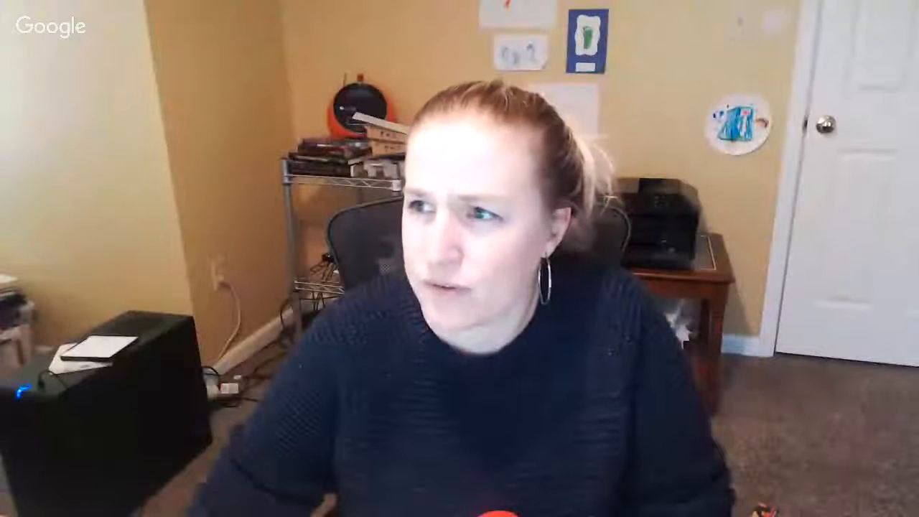